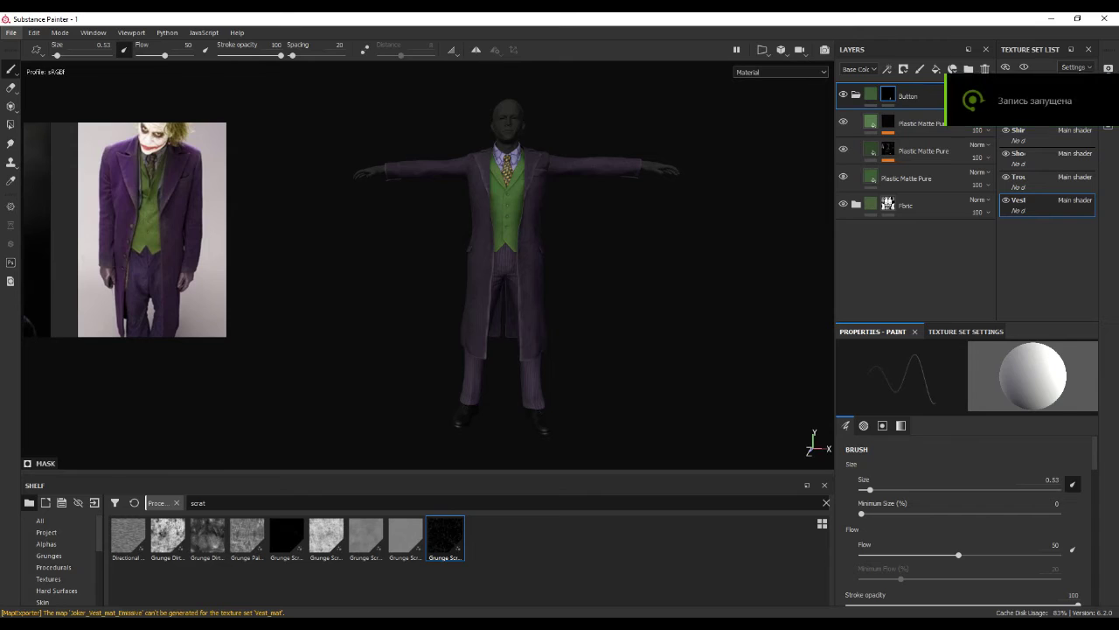
- Collapse the Button group, switch to the Trousers texture set and frame it
{"action": "left_click", "coordinate": [856, 94]}
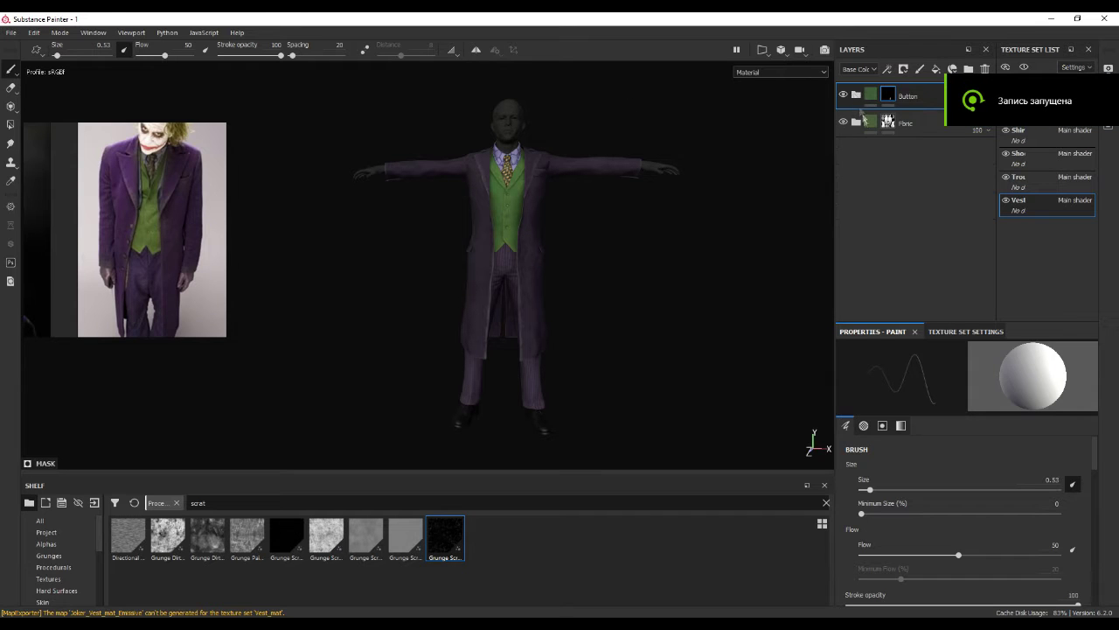
{"action": "left_click", "coordinate": [1030, 180]}
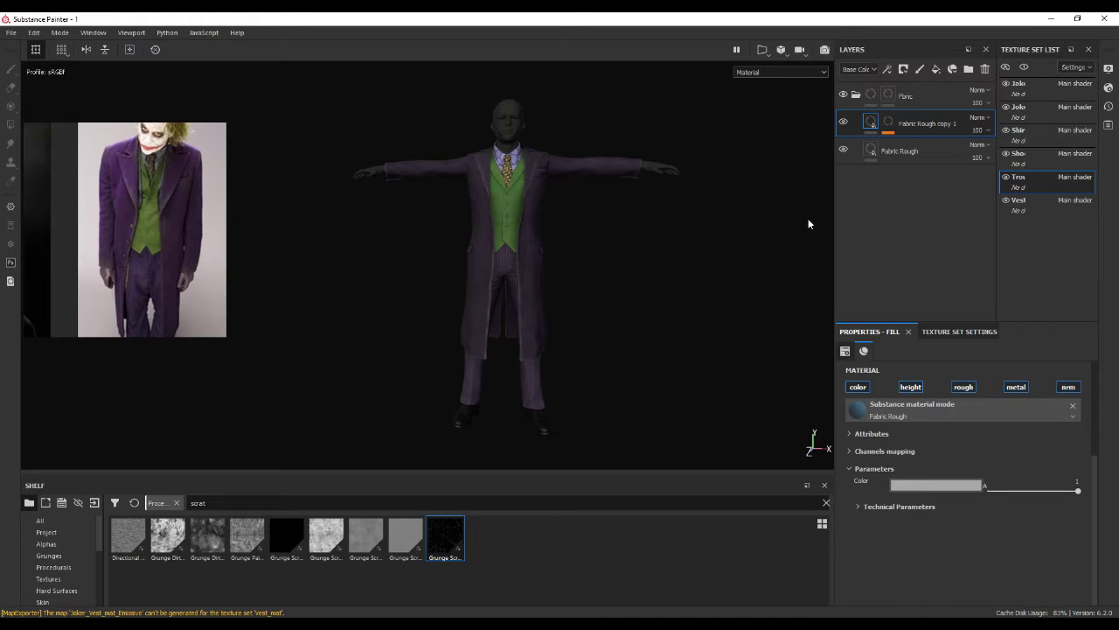
{"action": "key", "text": "f"}
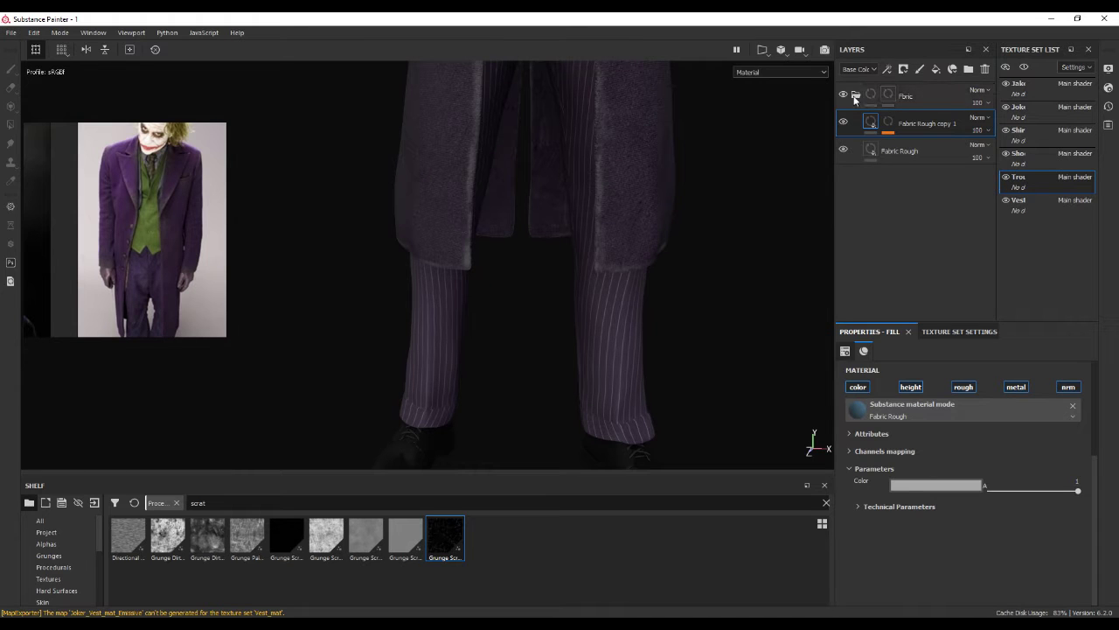
- Duplicate the Fabric Rough layer and move the copy below it
{"action": "left_click", "coordinate": [892, 153]}
{"action": "right_click", "coordinate": [894, 153]}
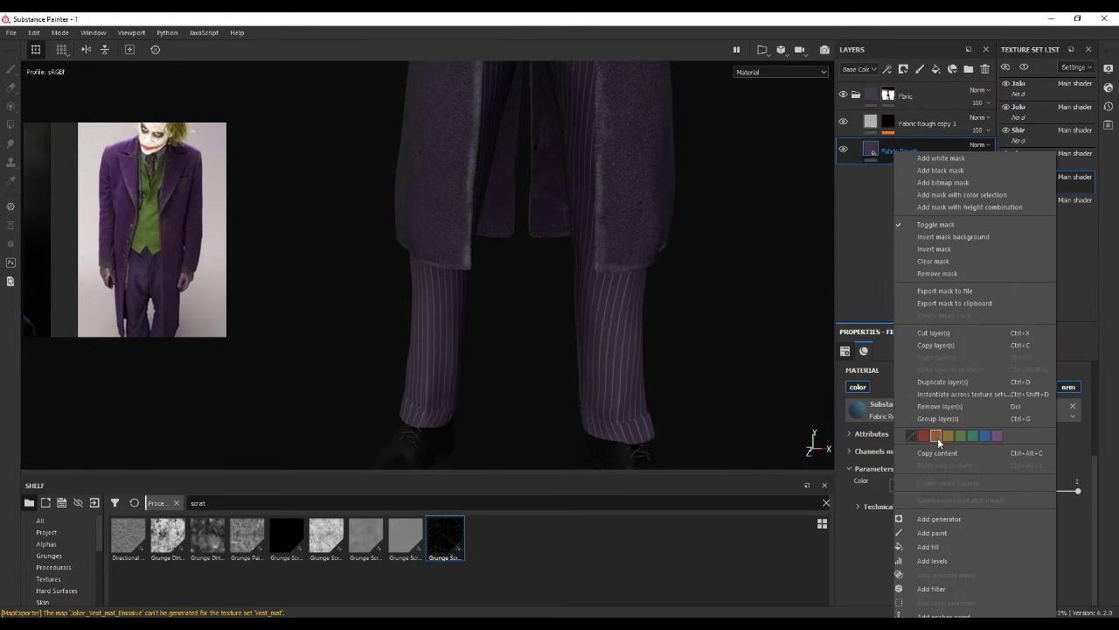
{"action": "left_click", "coordinate": [942, 385]}
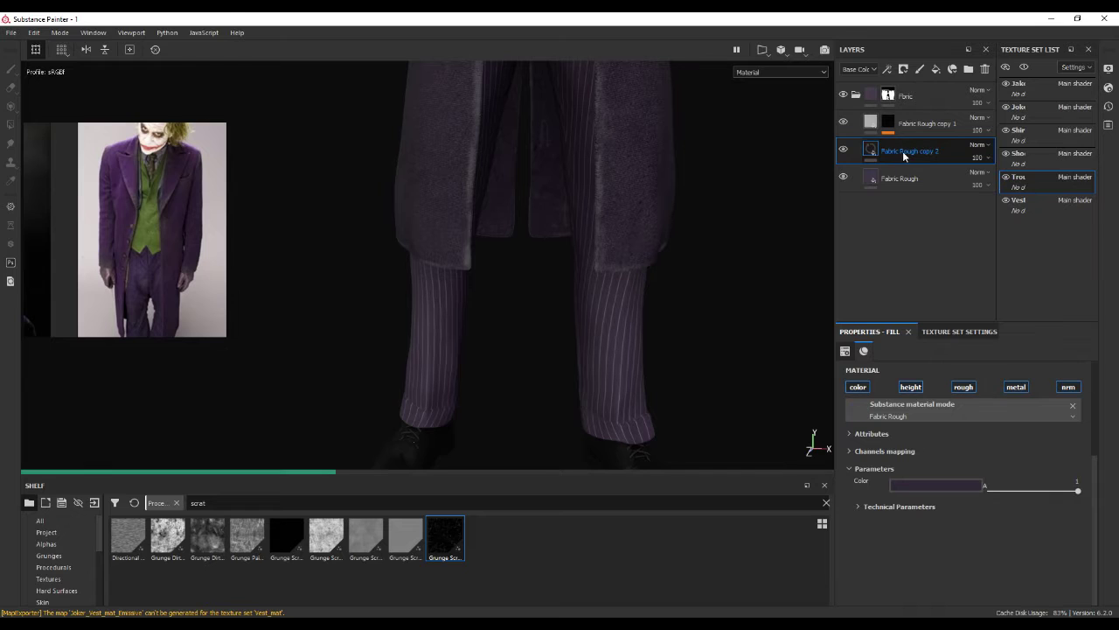
{"action": "left_click_drag", "start_coordinate": [941, 185], "coordinate": [927, 245]}
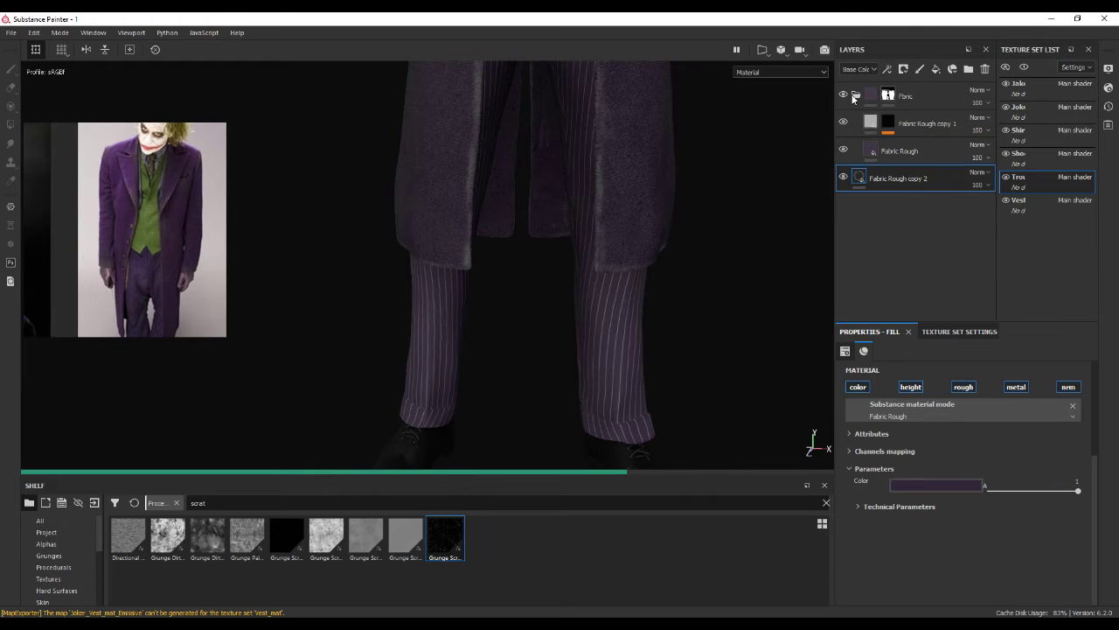
- Add a new folder named Dirt above the fabric layers
{"action": "left_click", "coordinate": [857, 96]}
{"action": "left_click", "coordinate": [856, 97]}
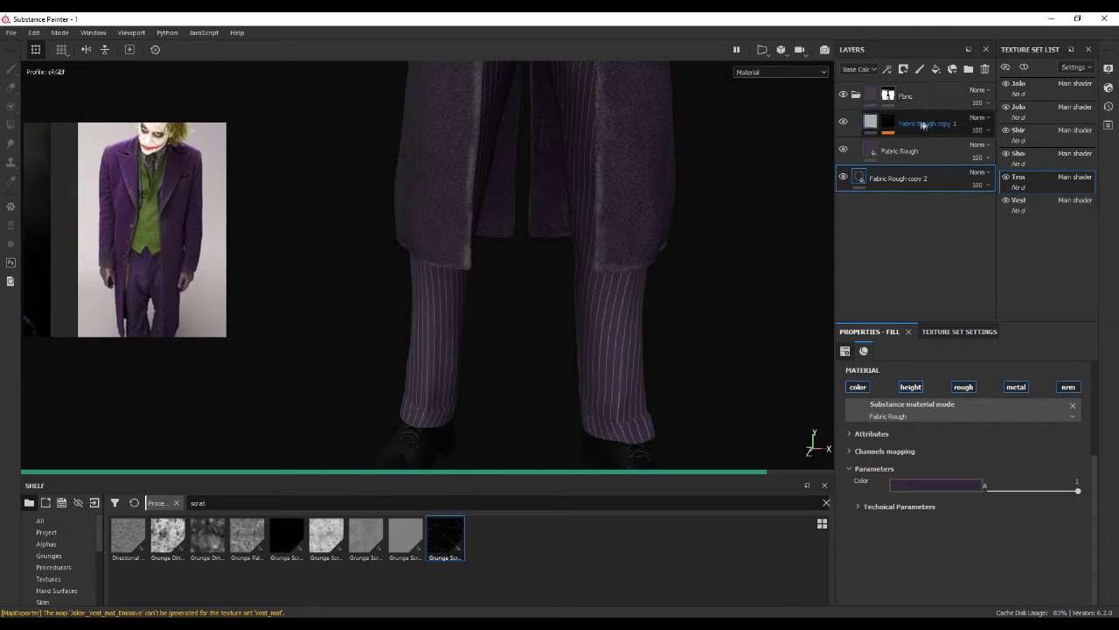
{"action": "left_click", "coordinate": [940, 123]}
{"action": "left_click", "coordinate": [968, 69]}
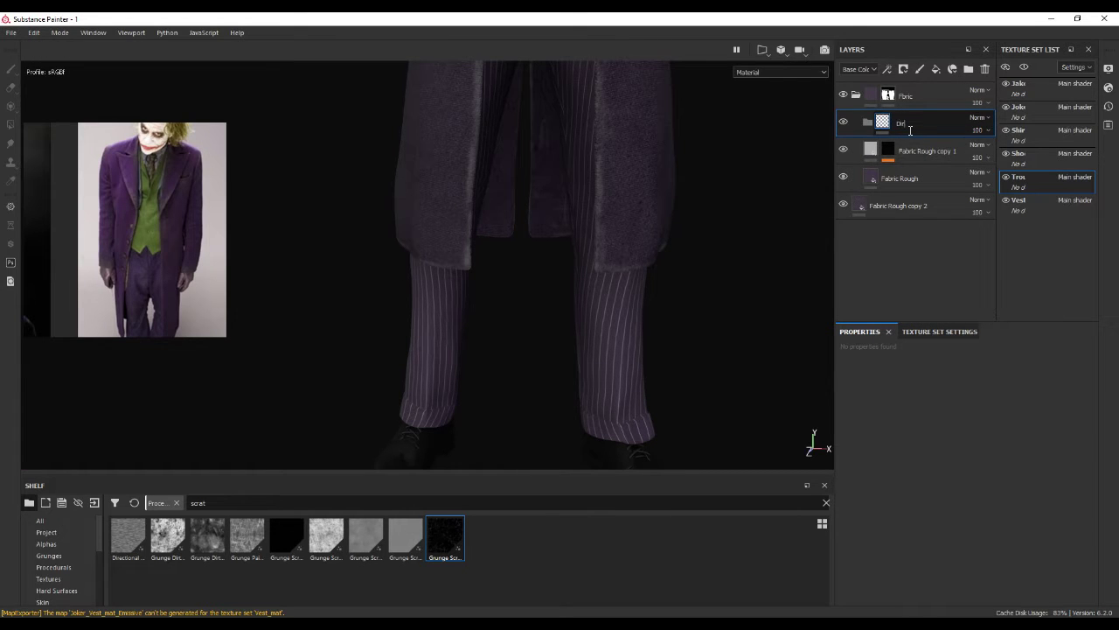
- Move Fabric Rough copy 2 into the Dirt folder and give the folder a black mask
{"action": "left_click", "coordinate": [904, 207]}
{"action": "left_click_drag", "start_coordinate": [906, 125], "coordinate": [904, 123]}
{"action": "right_click", "coordinate": [904, 123]}
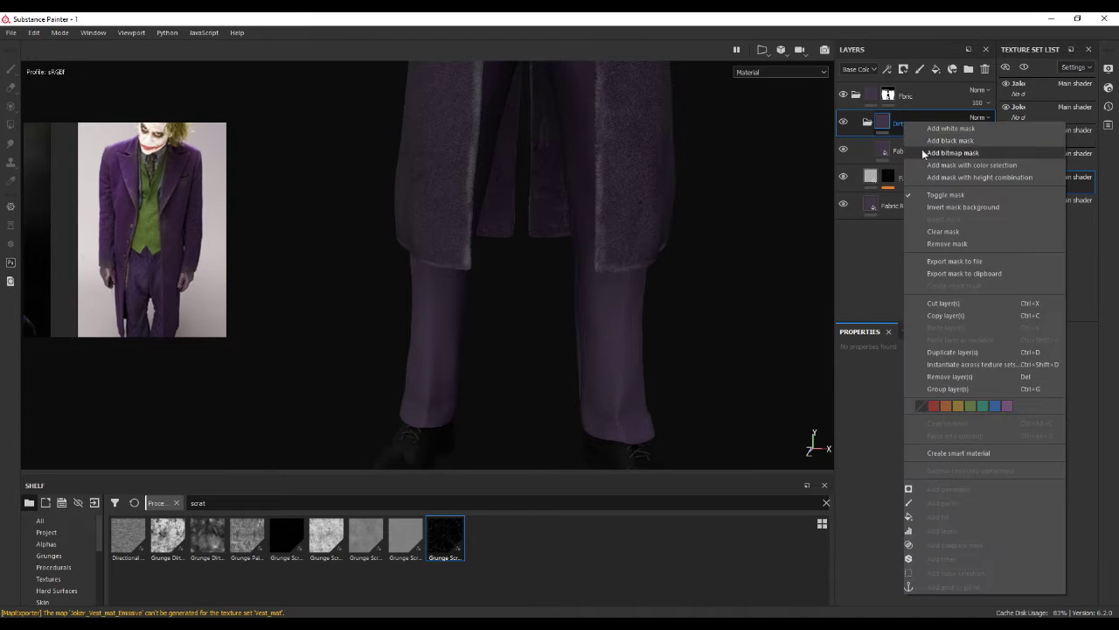
{"action": "left_click", "coordinate": [944, 141]}
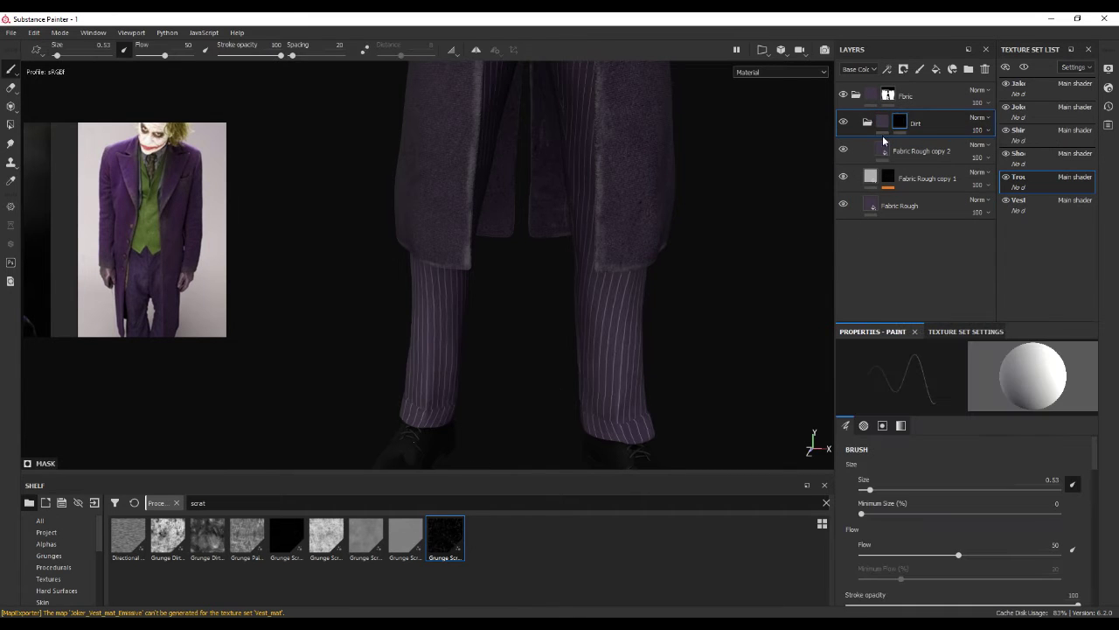
- Open Fabric Rough copy 2's fill colour picker, dismissing a stray system menu
{"action": "left_click", "coordinate": [884, 150]}
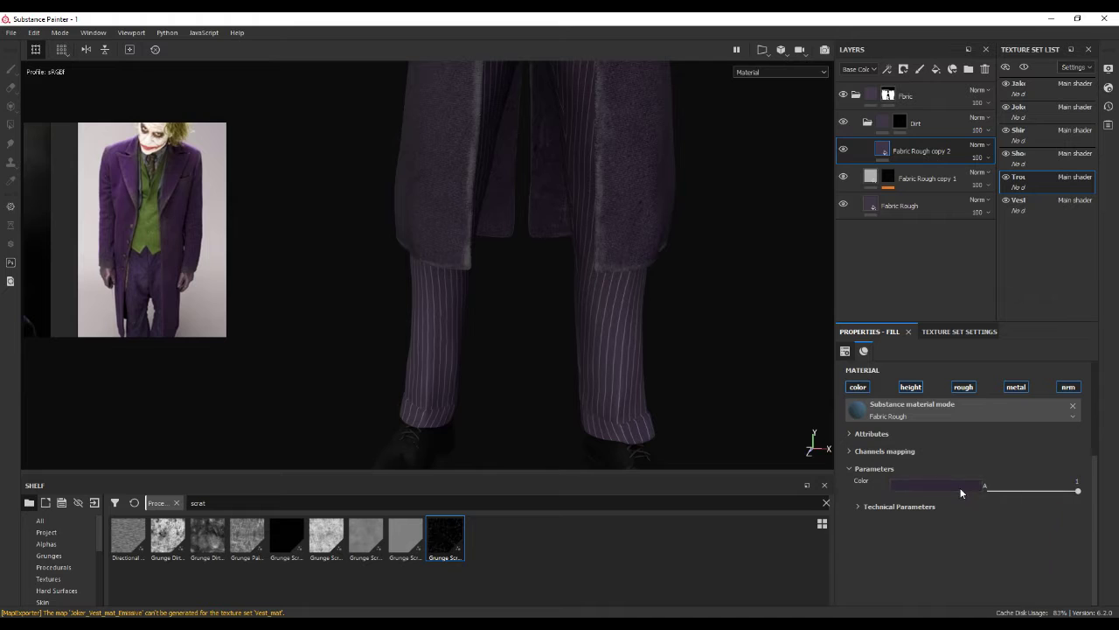
{"action": "left_click", "coordinate": [960, 487]}
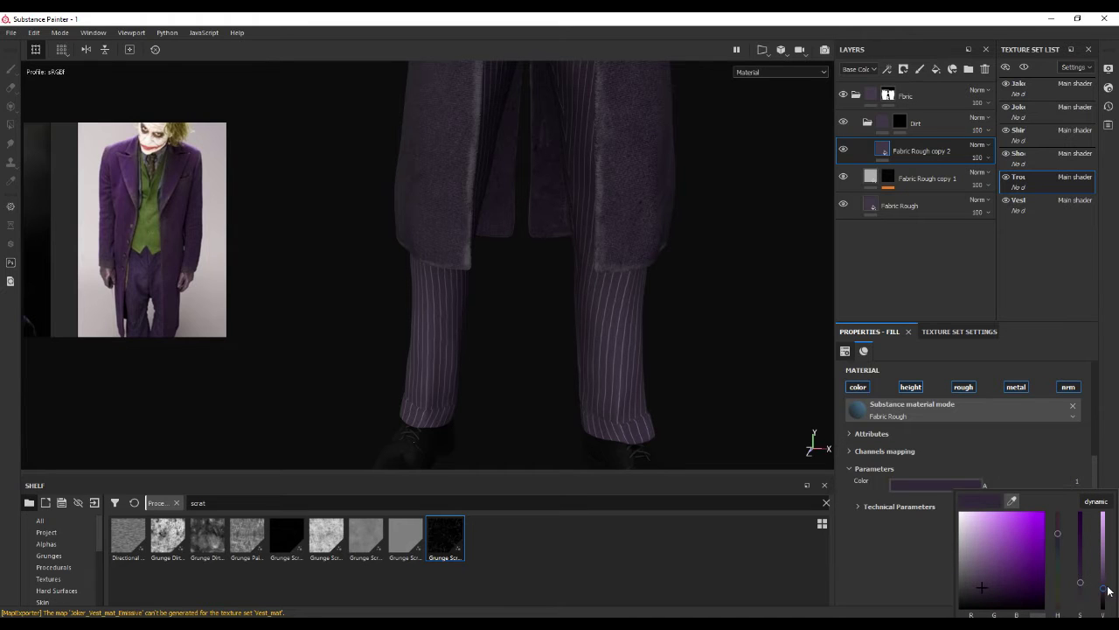
{"action": "key", "text": "super+x"}
{"action": "key", "text": "Escape"}
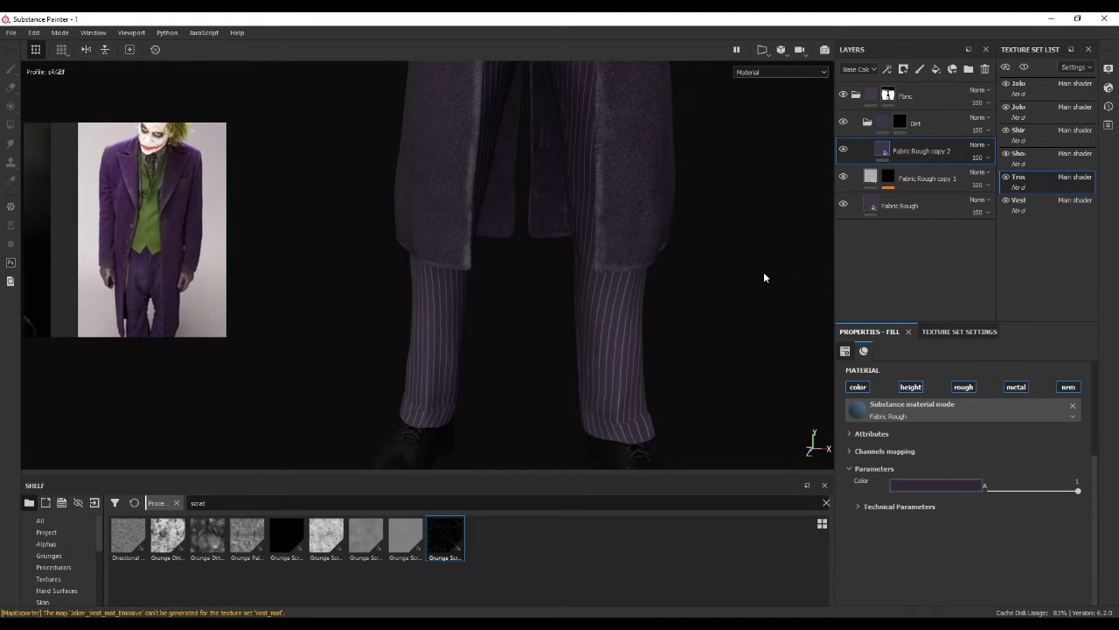
- Select the Dirt folder's mask and search the shelf for 'dirt'
{"action": "right_click", "coordinate": [923, 149]}
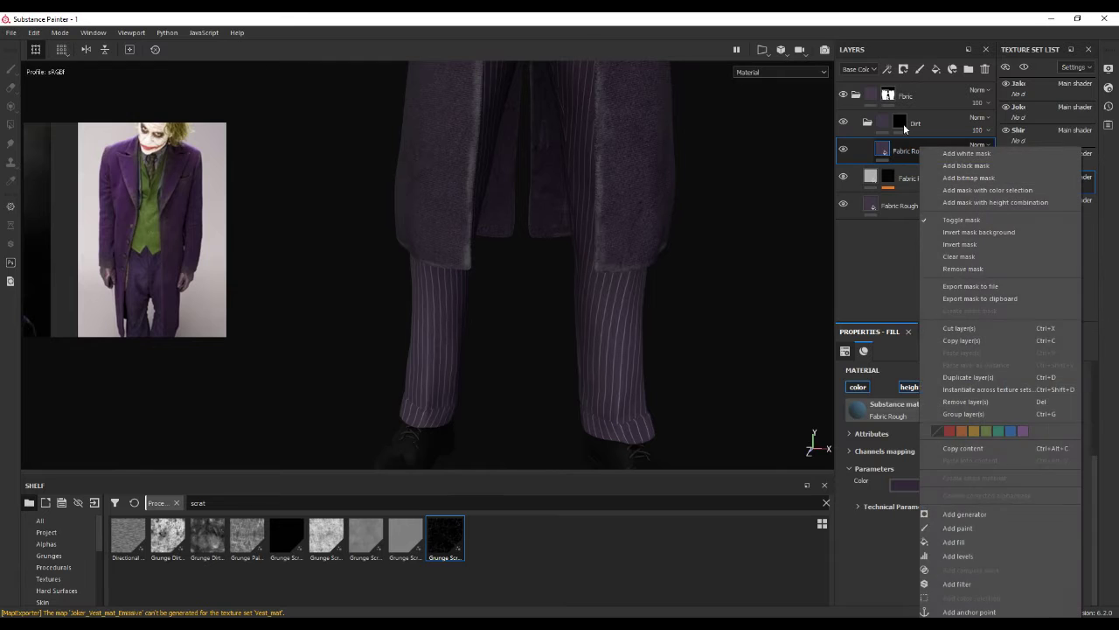
{"action": "left_click", "coordinate": [900, 123]}
{"action": "left_click", "coordinate": [217, 505]}
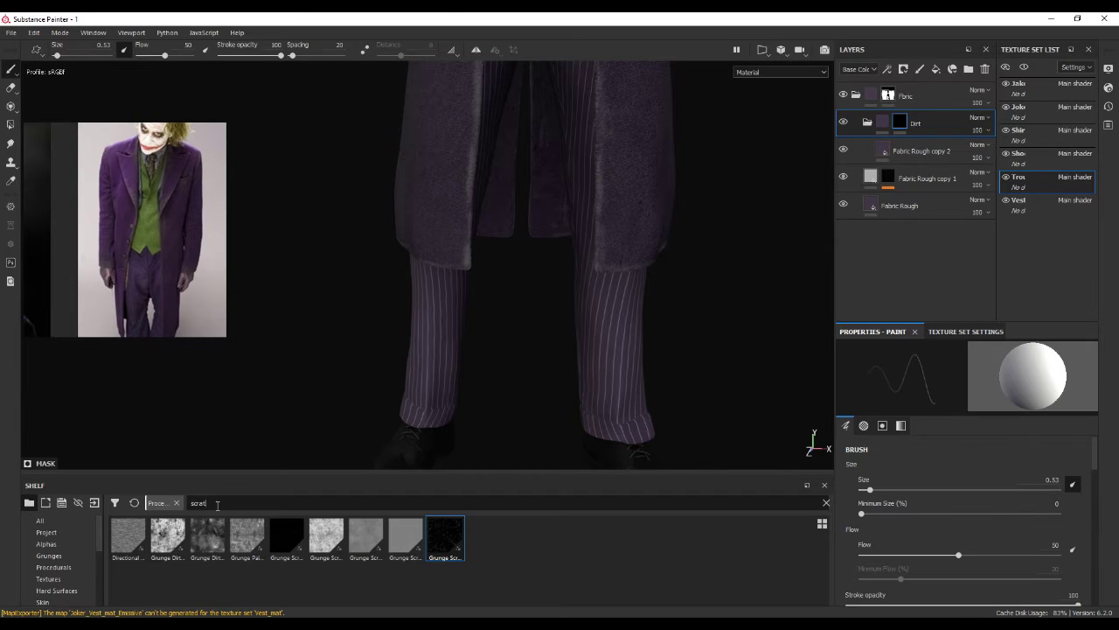
{"action": "type", "text": "dirt"}
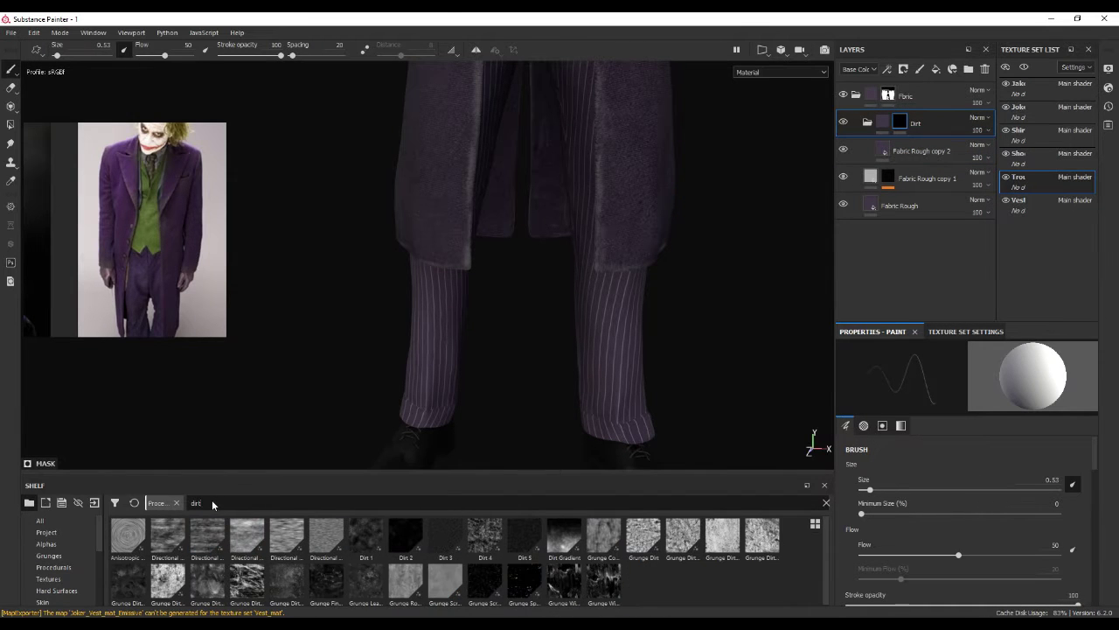
- Add a Grunge Leak Dirty fill to the Dirt mask, then select Fabric Rough copy 2's colour
{"action": "left_click_drag", "start_coordinate": [366, 584], "coordinate": [891, 248]}
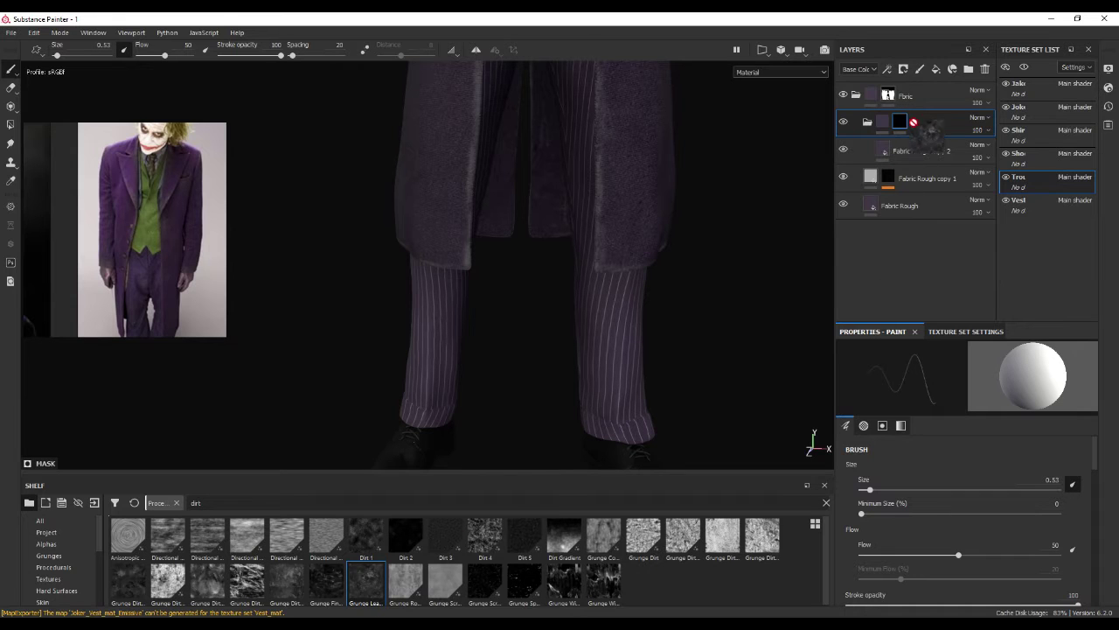
{"action": "left_click_drag", "start_coordinate": [929, 129], "coordinate": [367, 587]}
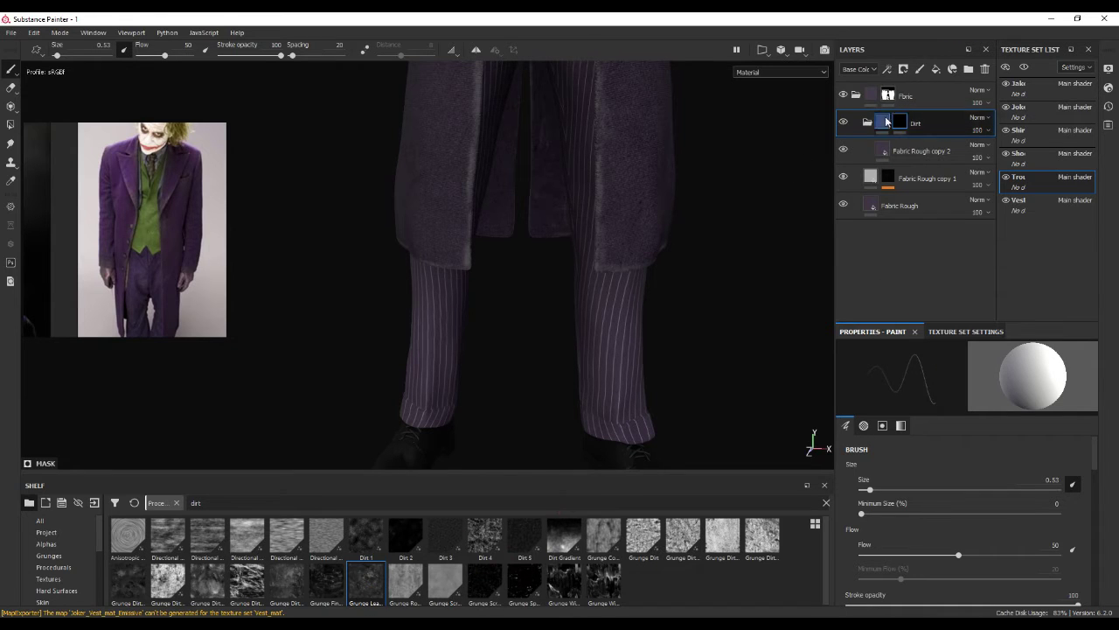
{"action": "right_click", "coordinate": [902, 123]}
{"action": "left_click", "coordinate": [949, 376]}
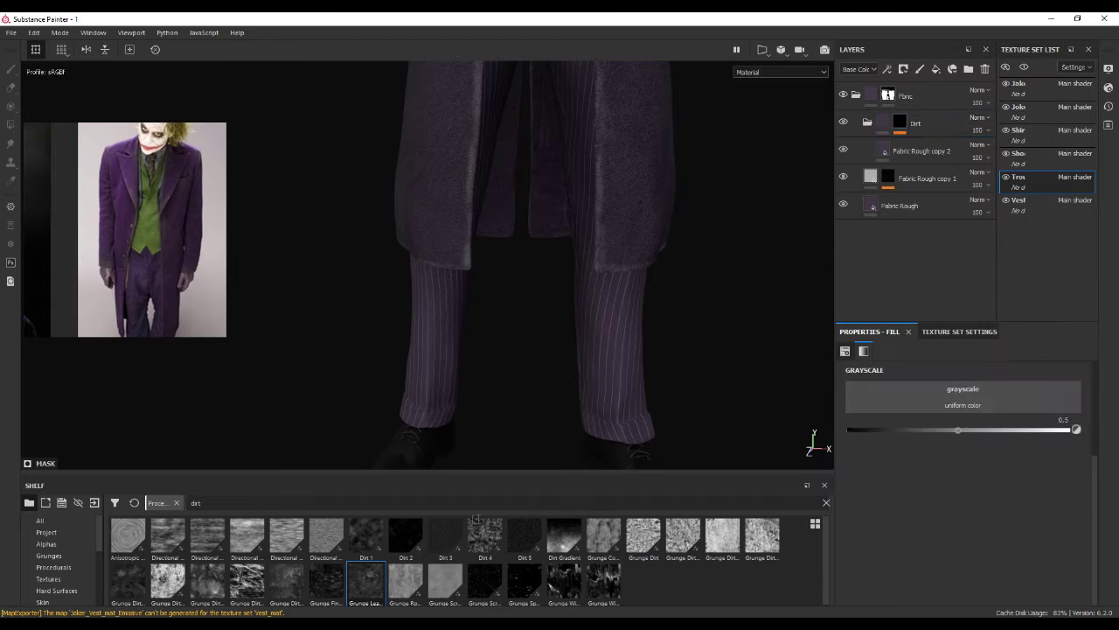
{"action": "left_click_drag", "start_coordinate": [366, 584], "coordinate": [962, 391]}
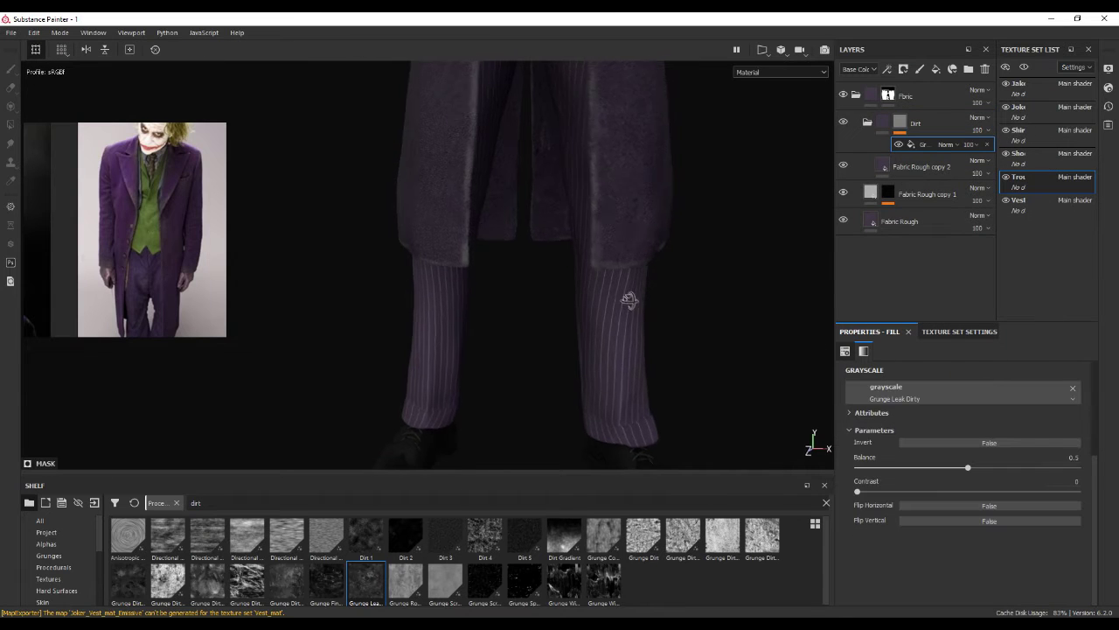
{"action": "left_click", "coordinate": [919, 168]}
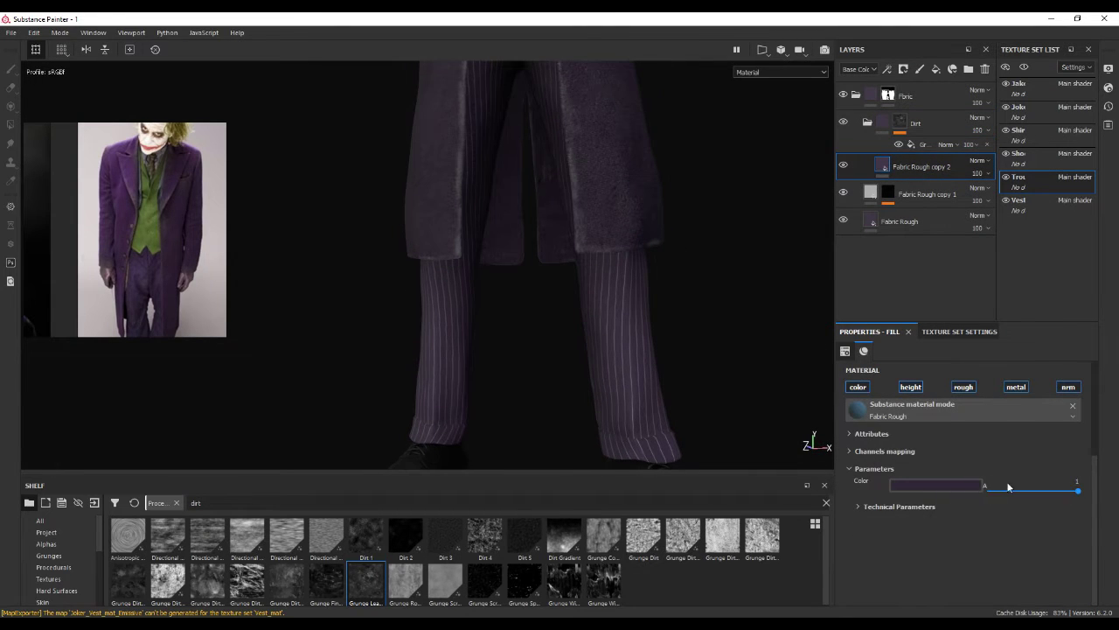
{"action": "left_click", "coordinate": [983, 486]}
- Shift the dirt colour toward a lighter pink-violet, orbiting to check the trousers
{"action": "mouse_move", "coordinate": [1111, 589]}
{"action": "left_mouse_down"}
{"action": "mouse_move", "coordinate": [1096, 497]}
{"action": "mouse_move", "coordinate": [1103, 589]}
{"action": "left_mouse_up"}
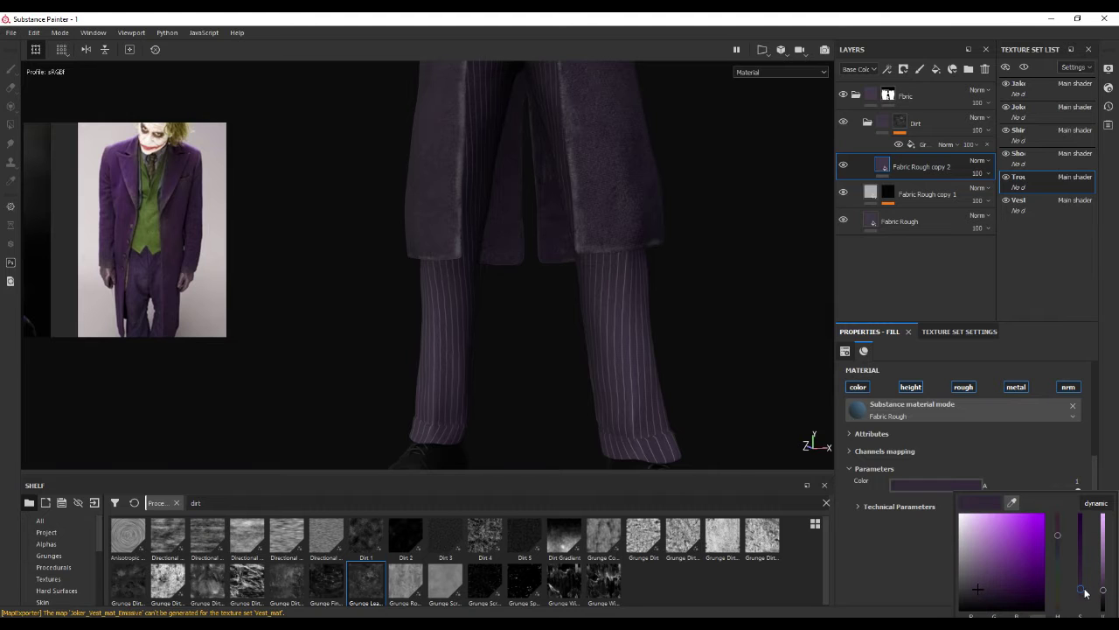
{"action": "left_click_drag", "start_coordinate": [662, 374], "coordinate": [761, 353], "text": "alt"}
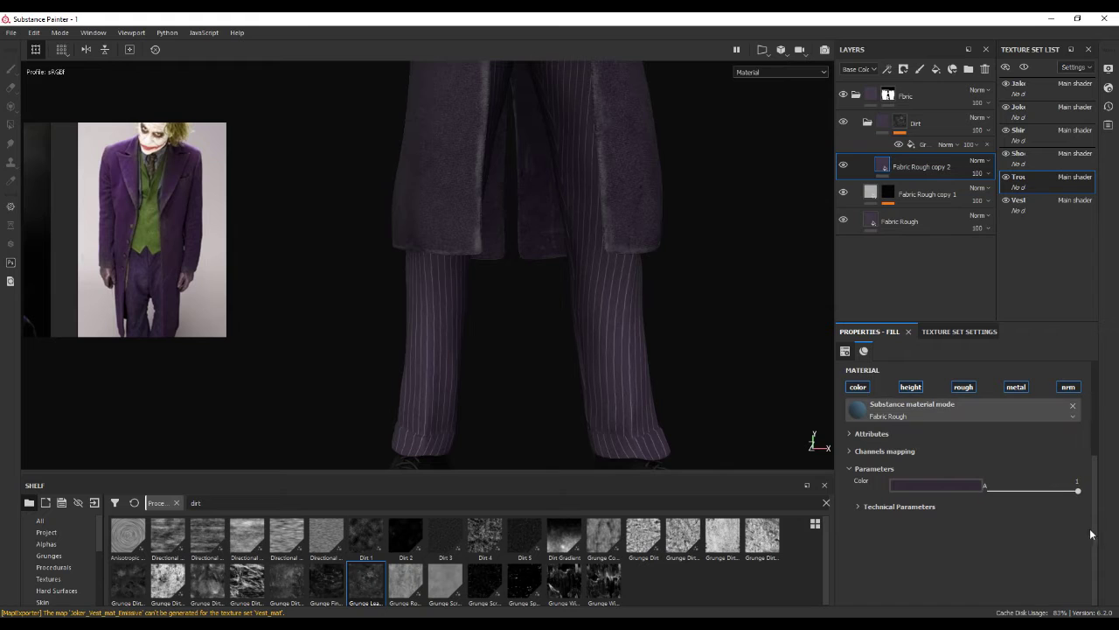
{"action": "left_click", "coordinate": [950, 486]}
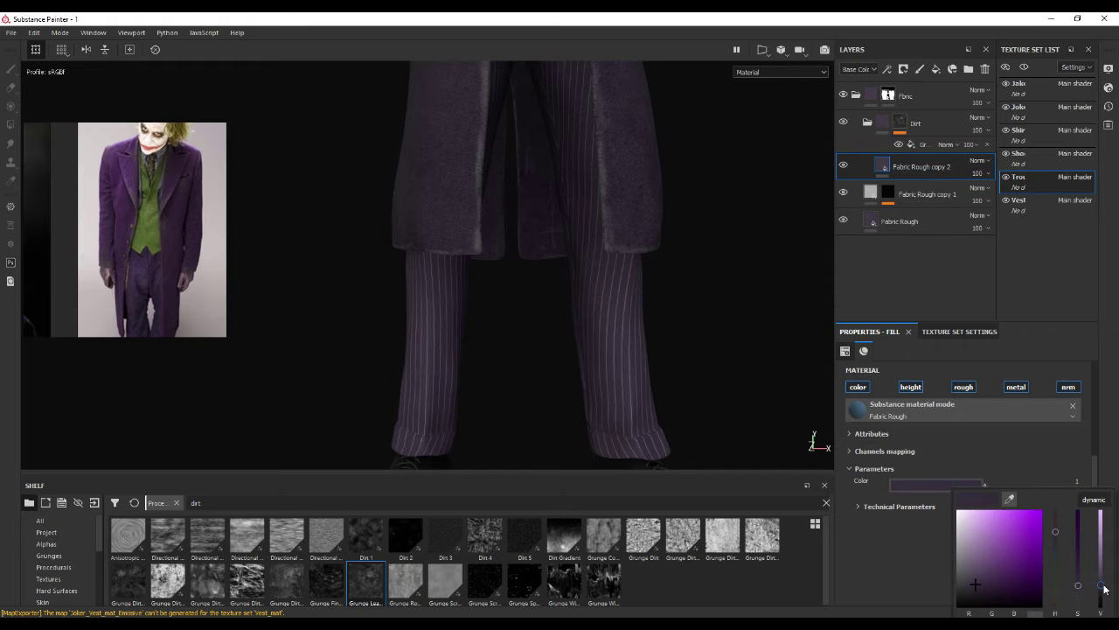
{"action": "left_click_drag", "start_coordinate": [1105, 588], "coordinate": [1103, 559]}
{"action": "mouse_move", "coordinate": [572, 357]}
{"action": "left_mouse_down", "text": "alt"}
{"action": "mouse_move", "coordinate": [602, 347]}
{"action": "mouse_move", "coordinate": [682, 362]}
{"action": "mouse_move", "coordinate": [740, 357]}
{"action": "mouse_move", "coordinate": [575, 338]}
{"action": "mouse_move", "coordinate": [650, 342]}
{"action": "left_mouse_up", "text": "alt"}
{"action": "scroll", "coordinate": [642, 309], "scroll_direction": "down", "scroll_amount": 3}
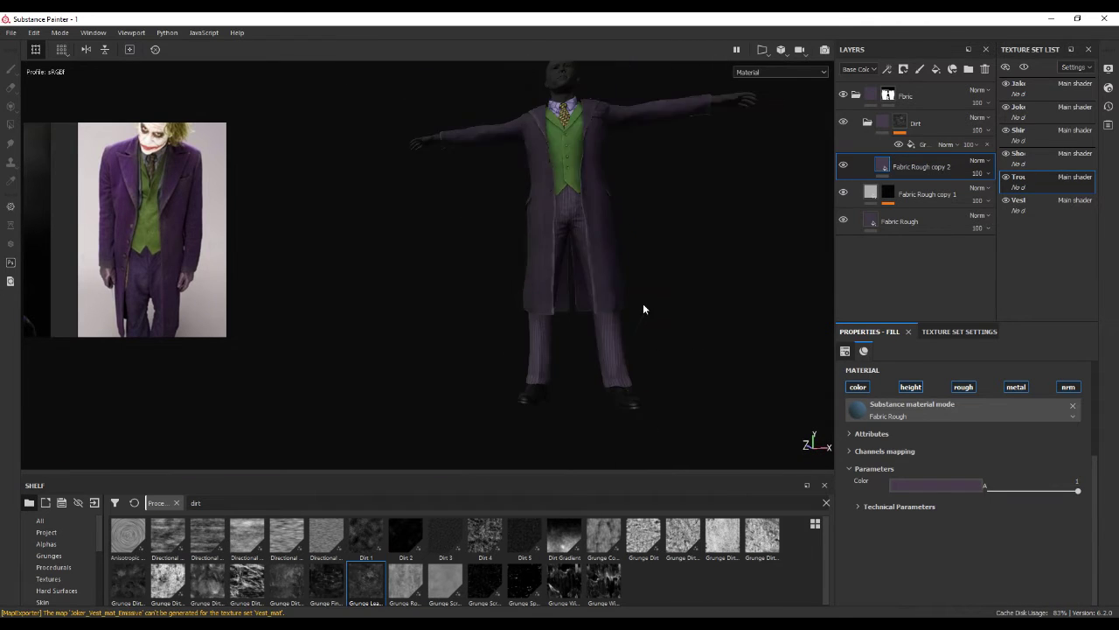
{"action": "scroll", "coordinate": [612, 289], "scroll_direction": "up", "scroll_amount": 5}
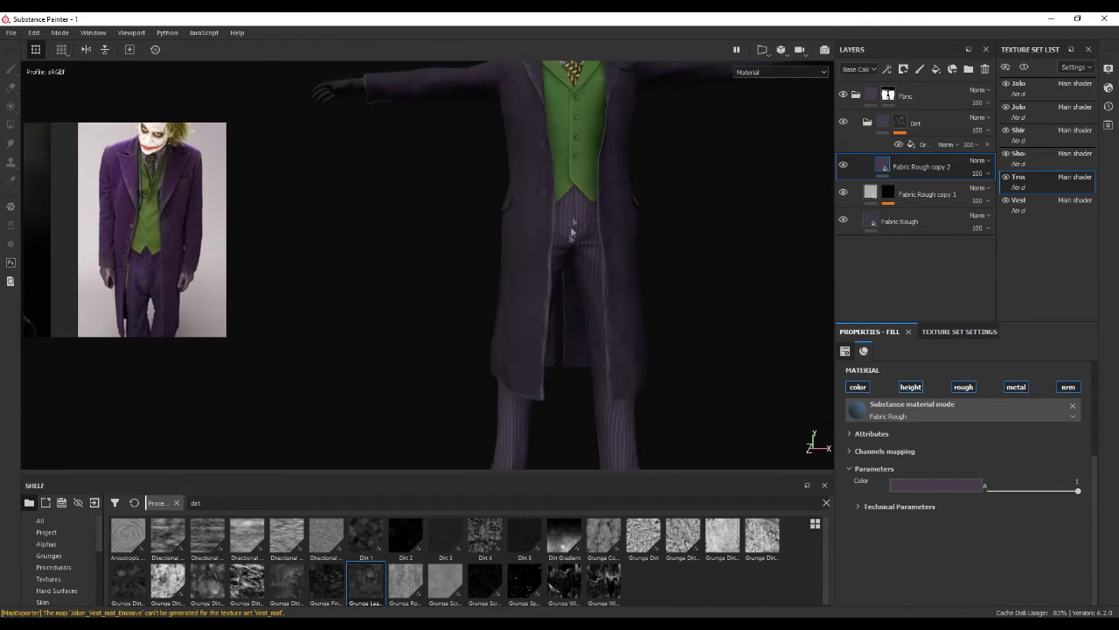
{"action": "scroll", "coordinate": [569, 246], "scroll_direction": "up", "scroll_amount": 3}
{"action": "scroll", "coordinate": [580, 235], "scroll_direction": "up", "scroll_amount": 1}
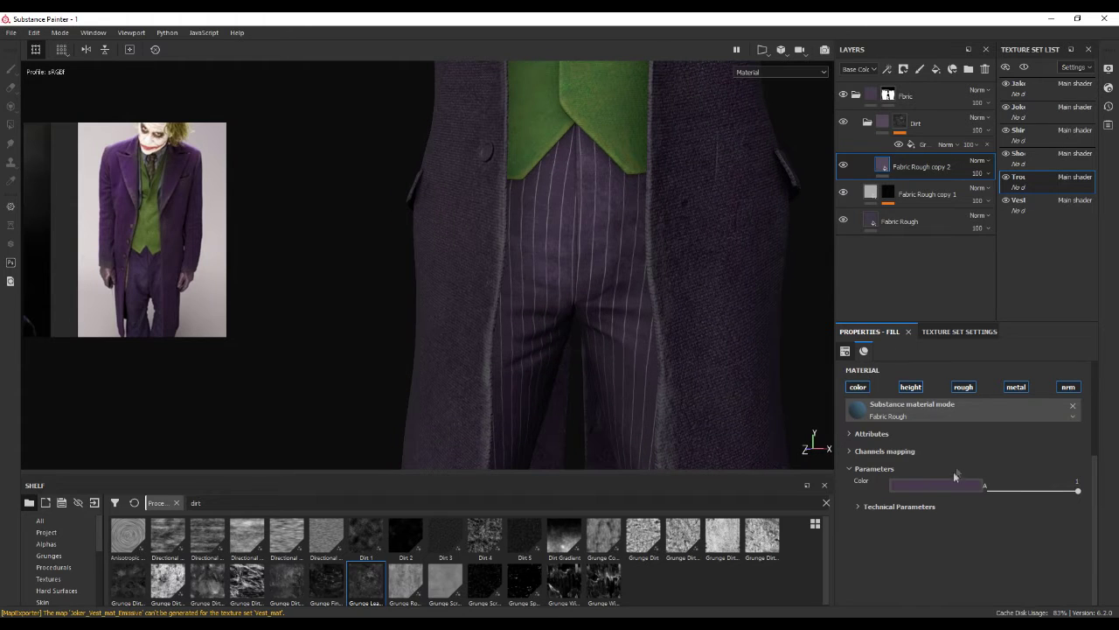
- Darken the dirt colour to a dark purple and review the legs and torso
{"action": "left_click", "coordinate": [956, 484]}
{"action": "left_click_drag", "start_coordinate": [1108, 578], "coordinate": [1109, 584]}
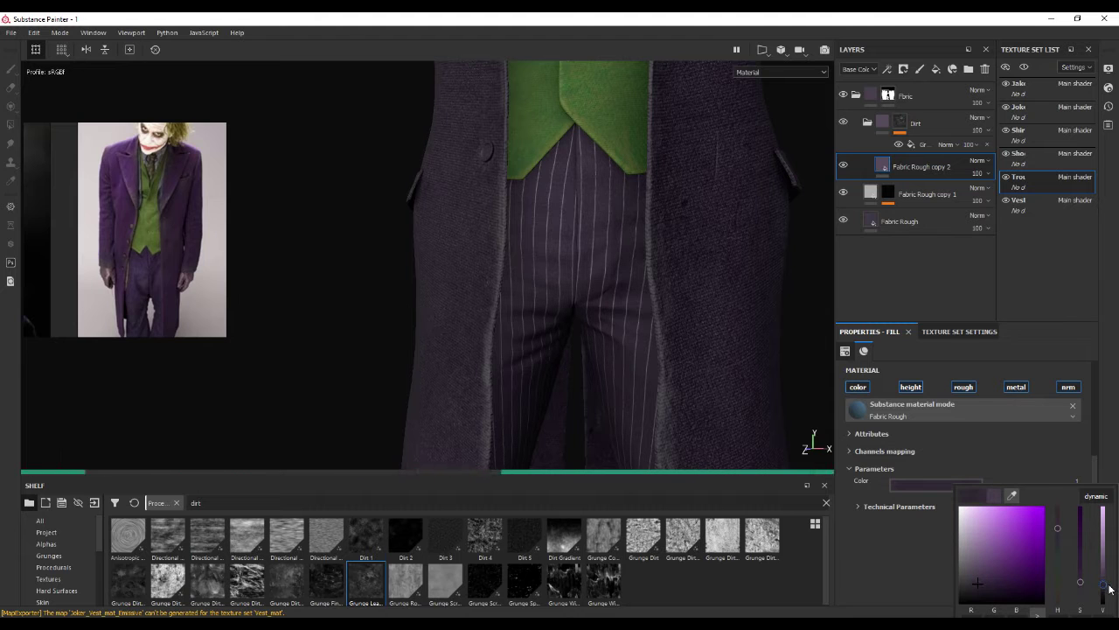
{"action": "scroll", "coordinate": [568, 310], "scroll_direction": "down", "scroll_amount": 2}
{"action": "middle_click_drag", "start_coordinate": [635, 312], "coordinate": [662, 174]}
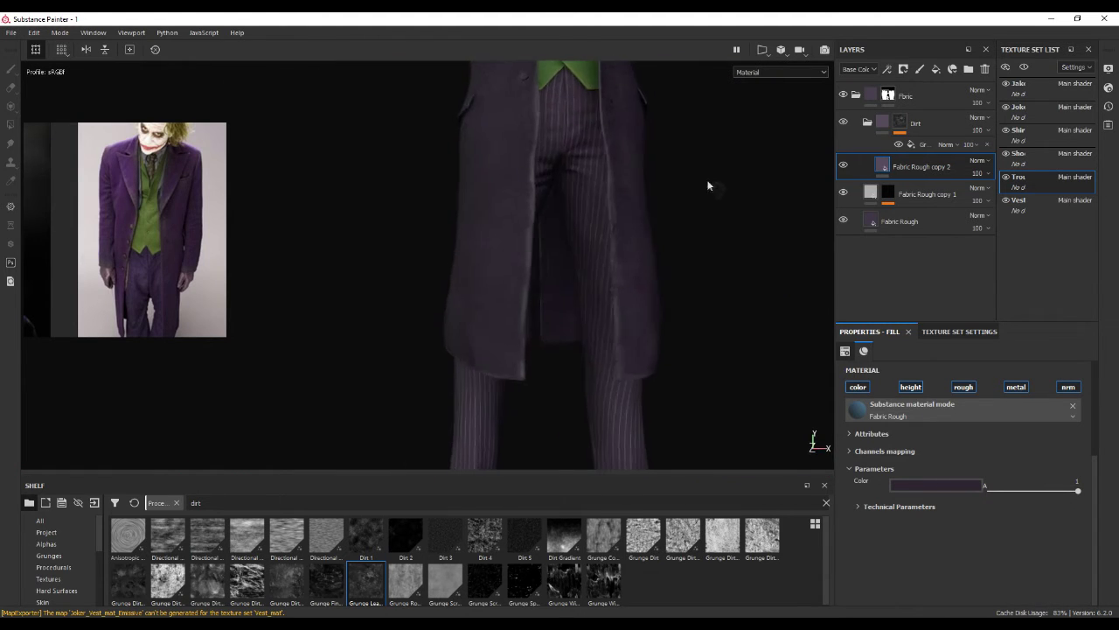
{"action": "left_click", "coordinate": [981, 487]}
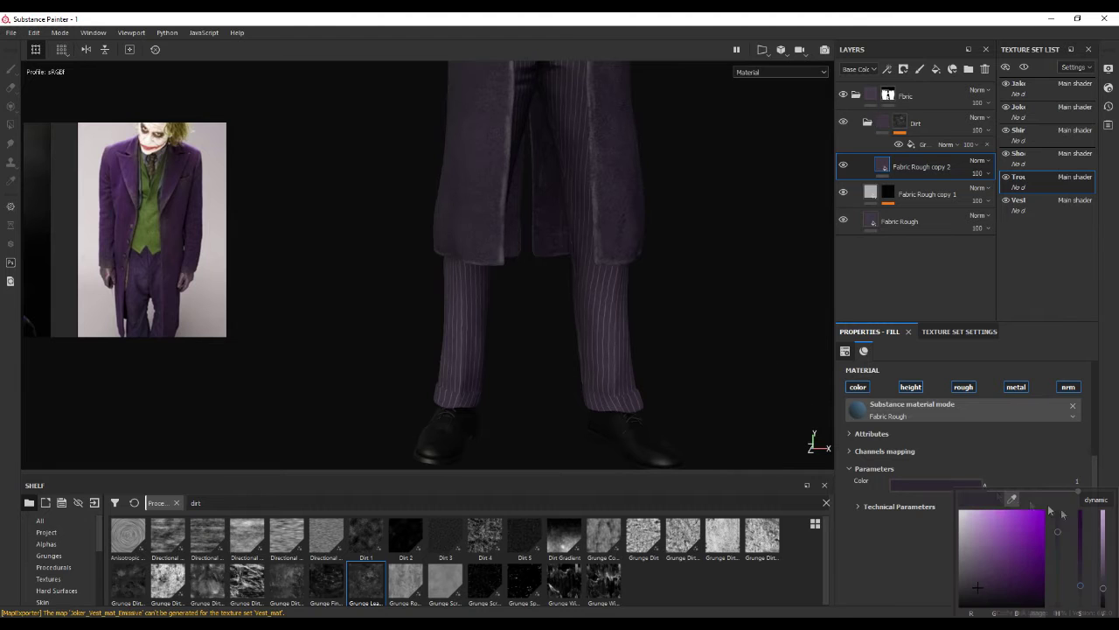
{"action": "mouse_move", "coordinate": [603, 131]}
{"action": "middle_mouse_down"}
{"action": "mouse_move", "coordinate": [603, 351]}
{"action": "mouse_move", "coordinate": [559, 297]}
{"action": "middle_mouse_up"}
{"action": "scroll", "coordinate": [602, 351], "scroll_direction": "up", "scroll_amount": 2}
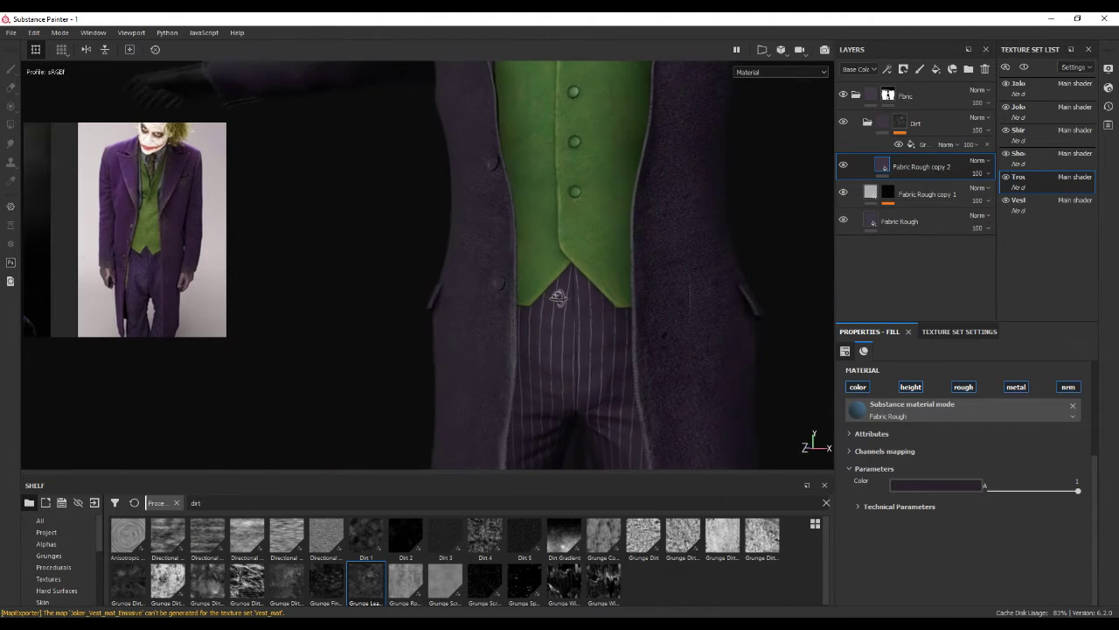
{"action": "scroll", "coordinate": [559, 297], "scroll_direction": "up", "scroll_amount": 3}
{"action": "scroll", "coordinate": [707, 318], "scroll_direction": "up", "scroll_amount": 2}
- Inspect the pinstriped trousers from several angles and delete Fabric Rough copy 2
{"action": "middle_click_drag", "start_coordinate": [706, 318], "coordinate": [705, 238]}
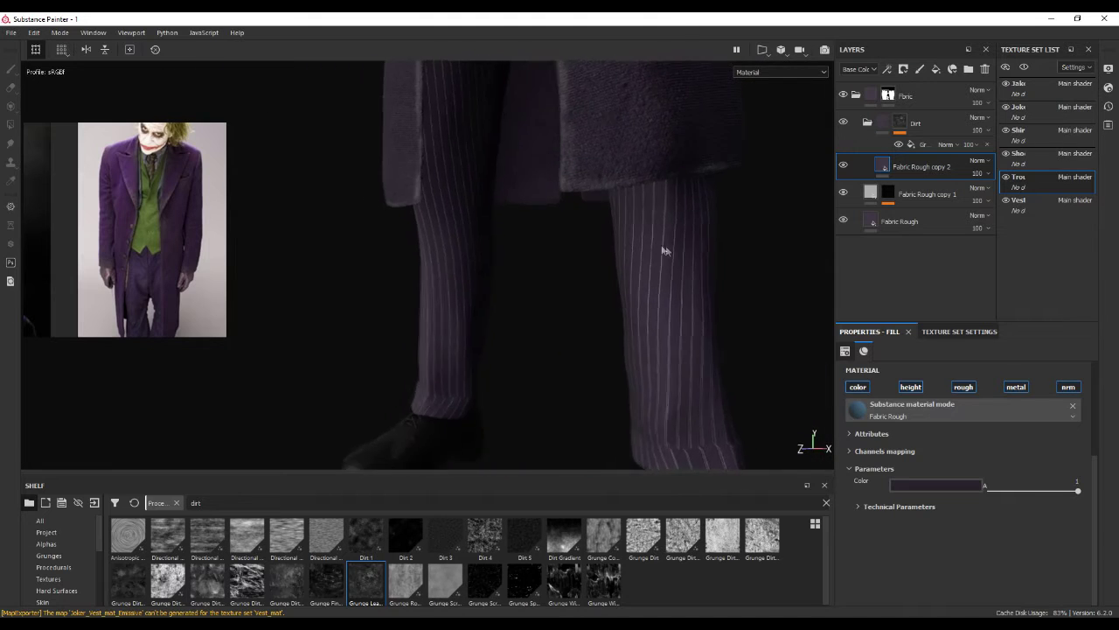
{"action": "scroll", "coordinate": [665, 249], "scroll_direction": "down", "scroll_amount": 5}
{"action": "scroll", "coordinate": [492, 305], "scroll_direction": "up", "scroll_amount": 2}
{"action": "middle_click_drag", "start_coordinate": [493, 305], "coordinate": [519, 157]}
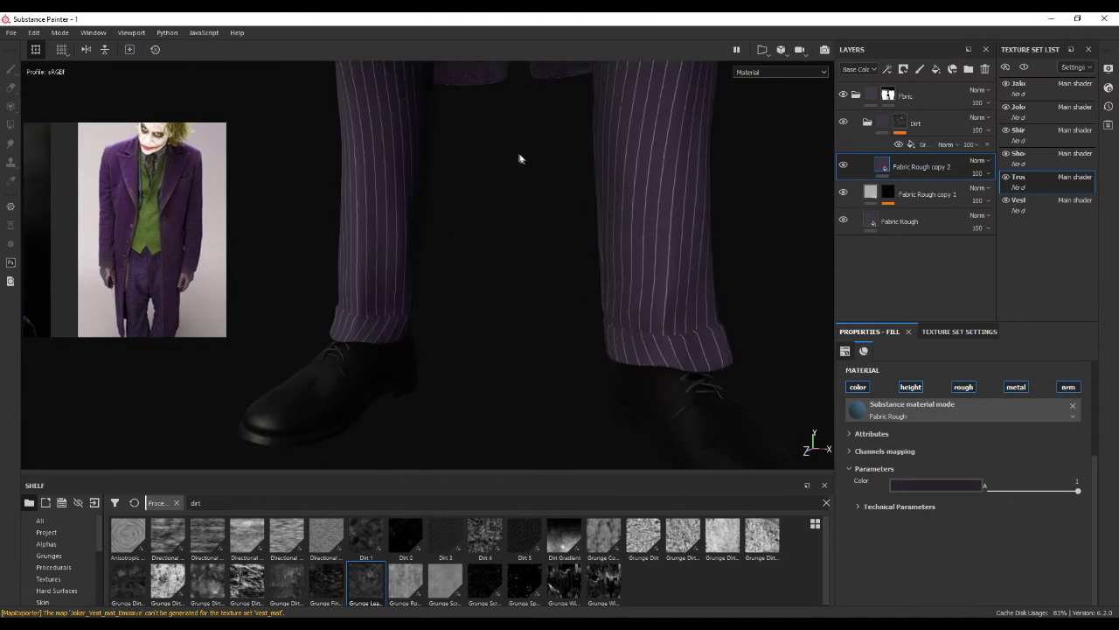
{"action": "scroll", "coordinate": [632, 172], "scroll_direction": "up", "scroll_amount": 2}
{"action": "mouse_move", "coordinate": [527, 190]}
{"action": "left_mouse_down", "text": "alt"}
{"action": "mouse_move", "coordinate": [667, 200]}
{"action": "mouse_move", "coordinate": [659, 165]}
{"action": "mouse_move", "coordinate": [617, 255]}
{"action": "mouse_move", "coordinate": [633, 246]}
{"action": "left_mouse_up", "text": "alt"}
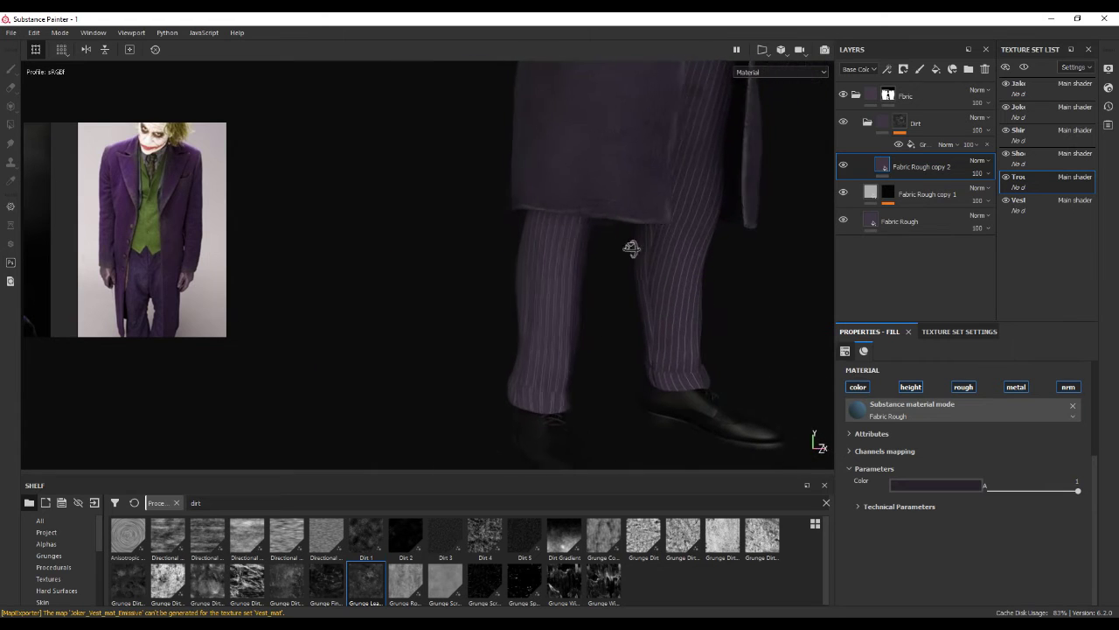
{"action": "key", "text": "Delete"}
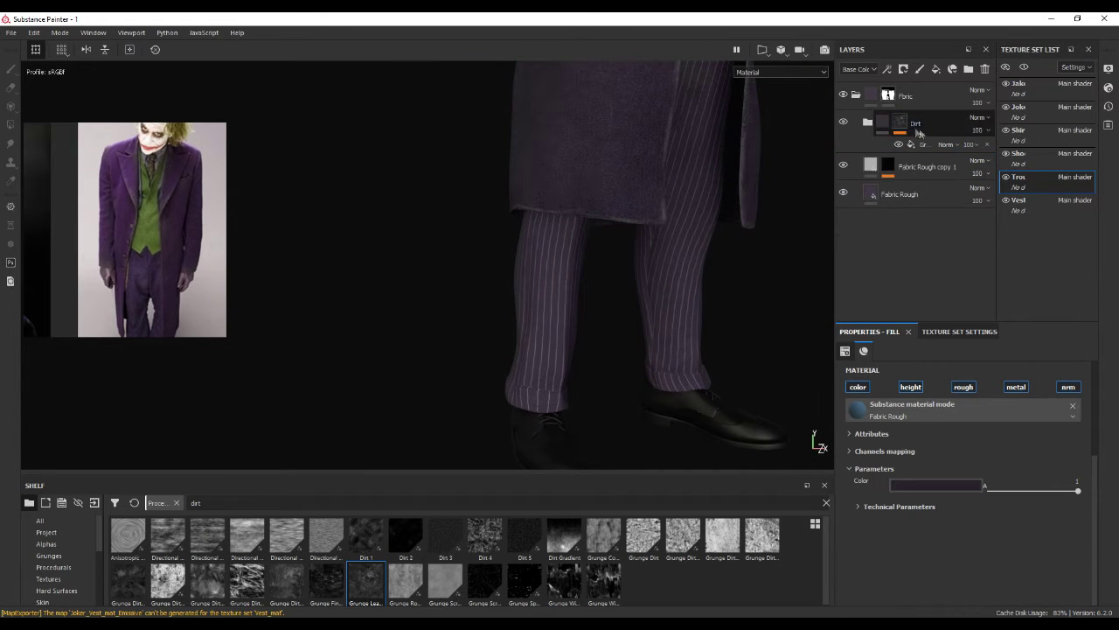
- Darken the purple fabric colour while viewing the trousers
{"action": "mouse_move", "coordinate": [734, 254]}
{"action": "left_mouse_down", "text": "alt"}
{"action": "mouse_move", "coordinate": [775, 253]}
{"action": "mouse_move", "coordinate": [569, 253]}
{"action": "mouse_move", "coordinate": [792, 256]}
{"action": "mouse_move", "coordinate": [362, 242]}
{"action": "mouse_move", "coordinate": [342, 370]}
{"action": "mouse_move", "coordinate": [528, 253]}
{"action": "mouse_move", "coordinate": [560, 265]}
{"action": "left_mouse_up", "text": "alt"}
{"action": "right_click_drag", "start_coordinate": [561, 265], "coordinate": [594, 282], "text": "alt"}
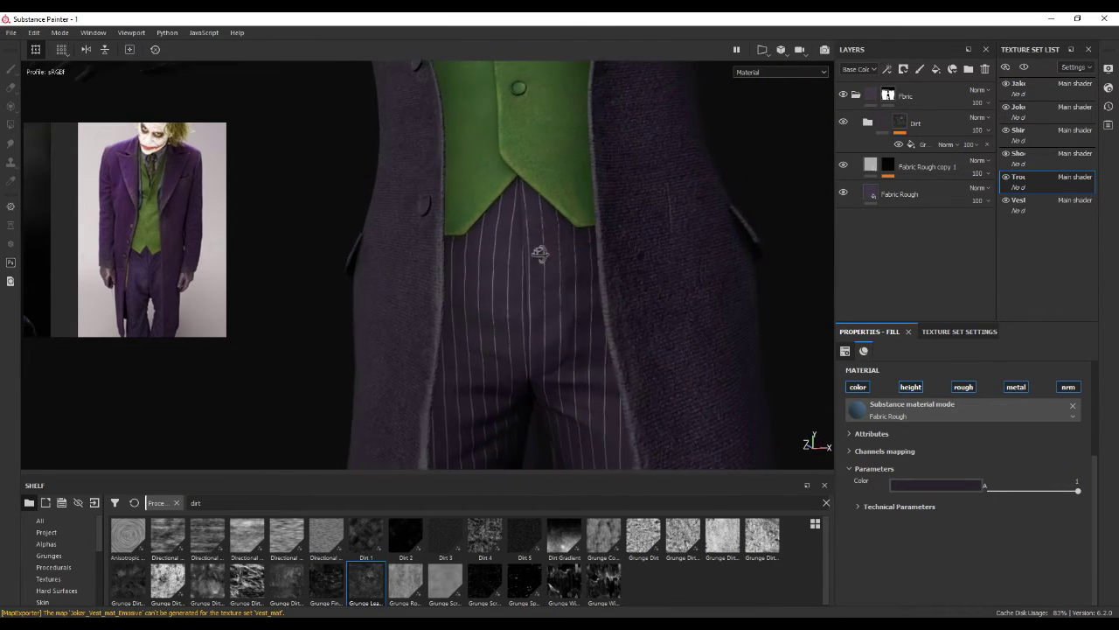
{"action": "left_click", "coordinate": [959, 486]}
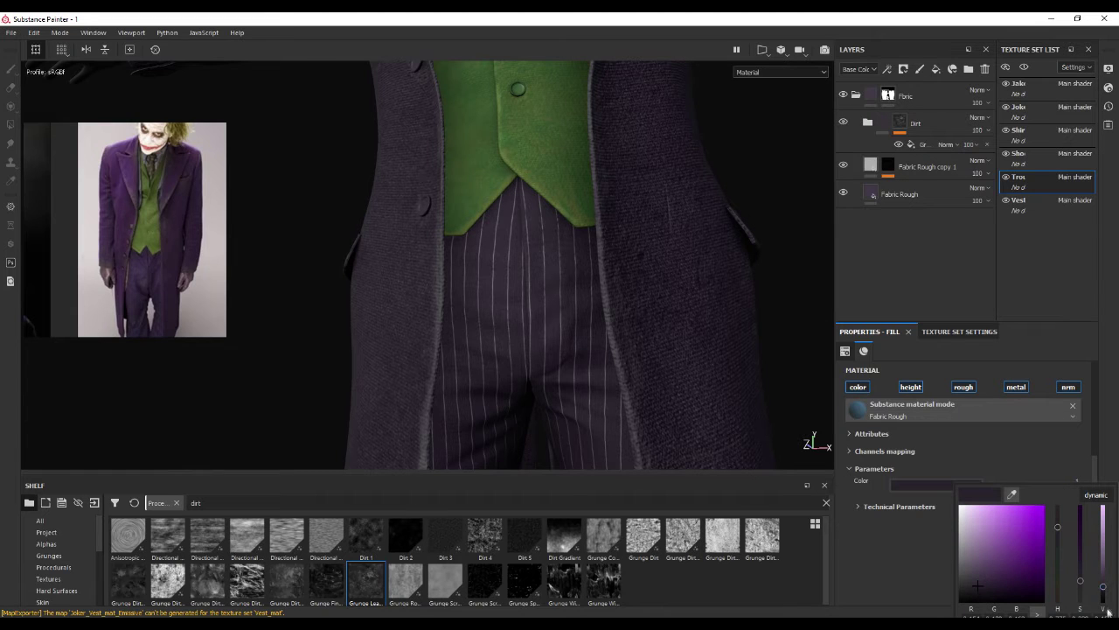
{"action": "left_click_drag", "start_coordinate": [1103, 592], "coordinate": [1104, 595]}
{"action": "mouse_move", "coordinate": [752, 343]}
{"action": "left_mouse_down", "text": "alt"}
{"action": "mouse_move", "coordinate": [699, 327]}
{"action": "mouse_move", "coordinate": [686, 271]}
{"action": "mouse_move", "coordinate": [627, 172]}
{"action": "mouse_move", "coordinate": [589, 224]}
{"action": "mouse_move", "coordinate": [537, 250]}
{"action": "mouse_move", "coordinate": [624, 280]}
{"action": "mouse_move", "coordinate": [550, 282]}
{"action": "mouse_move", "coordinate": [657, 271]}
{"action": "mouse_move", "coordinate": [645, 273]}
{"action": "left_mouse_up", "text": "alt"}
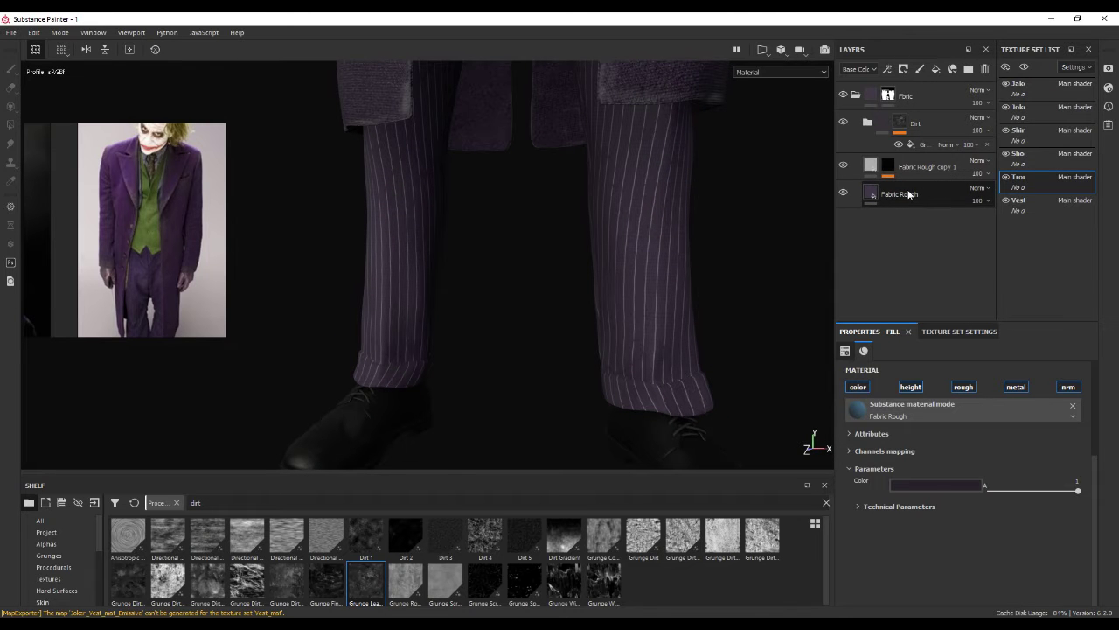
- Duplicate the Fabric Rough layer and rename the copy Fabric Rough
{"action": "left_click", "coordinate": [908, 195]}
{"action": "key", "text": "ctrl+d"}
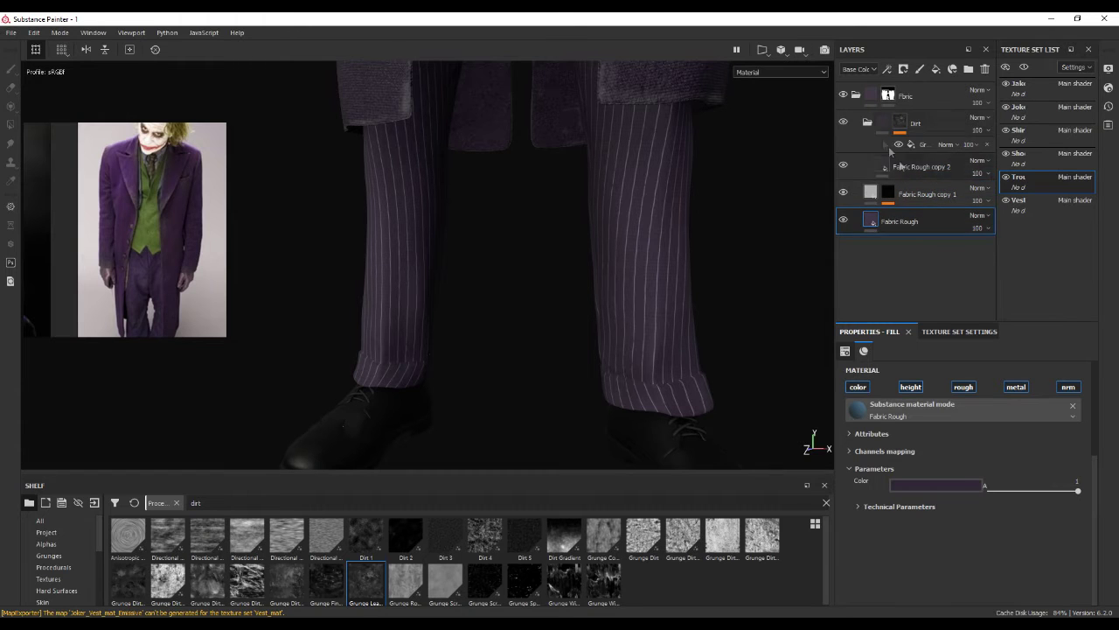
{"action": "double_click", "coordinate": [946, 170]}
{"action": "key", "text": "BackSpace"}
{"action": "key", "text": "BackSpace"}
{"action": "key", "text": "BackSpace"}
{"action": "key", "text": "BackSpace"}
{"action": "key", "text": "Return"}
- Reveal the material's technical parameters and add a new fill layer above Fabric Rough
{"action": "left_click", "coordinate": [895, 508]}
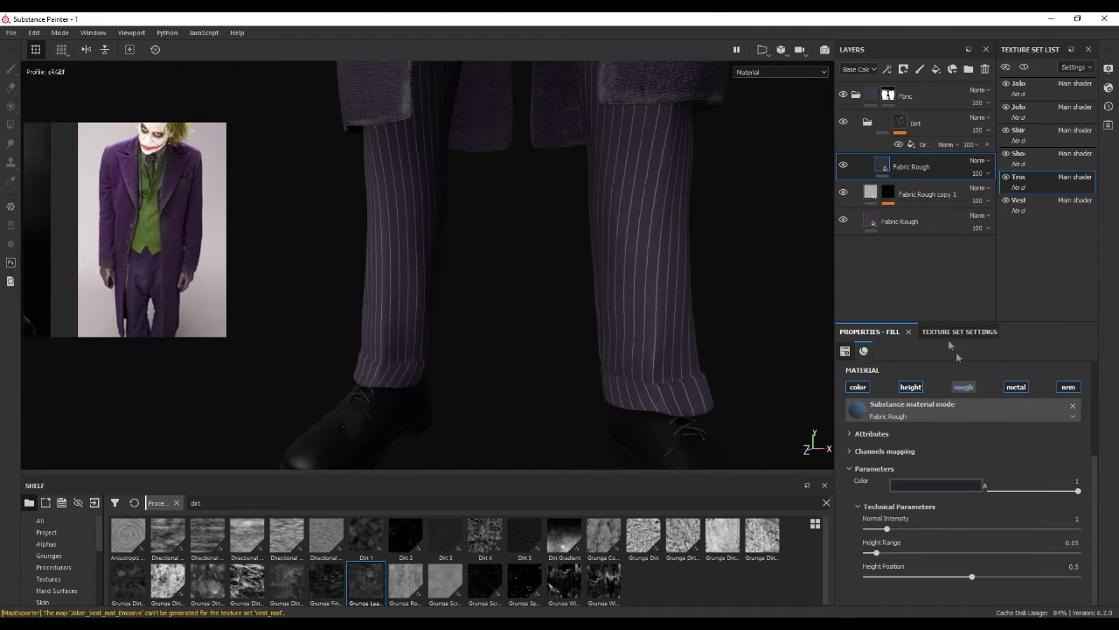
{"action": "scroll", "coordinate": [655, 292], "scroll_direction": "up", "scroll_amount": 3}
{"action": "scroll", "coordinate": [662, 295], "scroll_direction": "up", "scroll_amount": 3}
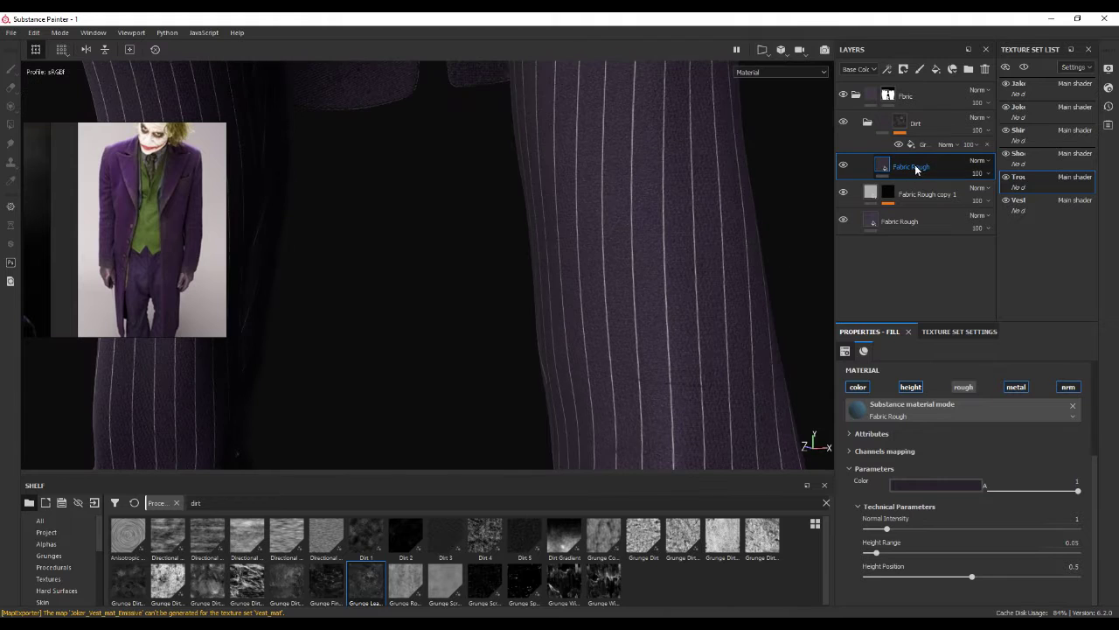
{"action": "left_click", "coordinate": [936, 70]}
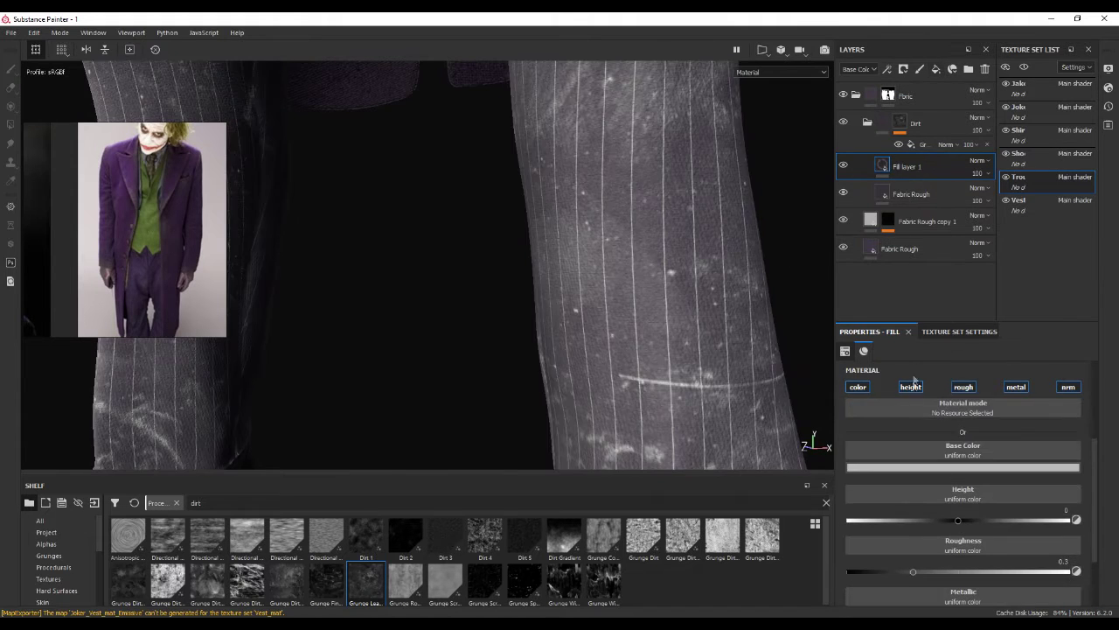
- Limit Fill layer 1 to roughness only, turning off color, height, metal and normal
{"action": "left_click", "coordinate": [864, 387]}
{"action": "left_click", "coordinate": [913, 388]}
{"action": "left_click", "coordinate": [969, 387]}
{"action": "left_click", "coordinate": [1013, 385]}
{"action": "left_click", "coordinate": [1068, 387]}
{"action": "left_click", "coordinate": [910, 386]}
{"action": "left_click", "coordinate": [914, 387]}
{"action": "left_click", "coordinate": [964, 387]}
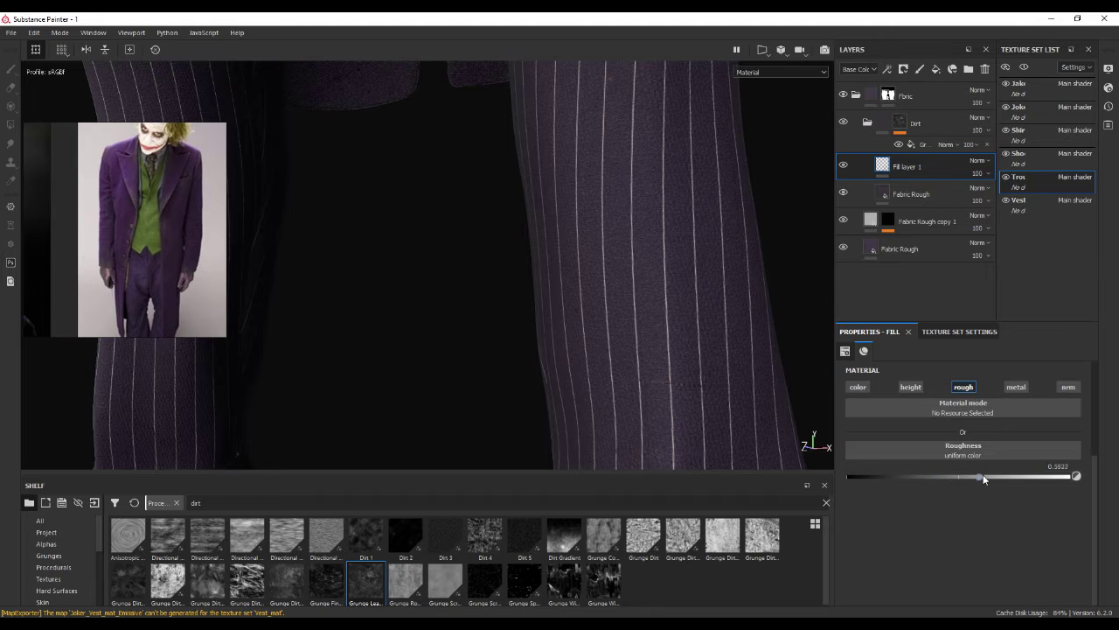
- Set the fill's roughness to 0.6136 and re-enable its base colour
{"action": "left_click_drag", "start_coordinate": [984, 474], "coordinate": [983, 476]}
{"action": "mouse_move", "coordinate": [691, 354]}
{"action": "left_mouse_down", "text": "alt"}
{"action": "mouse_move", "coordinate": [601, 252]}
{"action": "mouse_move", "coordinate": [590, 196]}
{"action": "mouse_move", "coordinate": [573, 262]}
{"action": "mouse_move", "coordinate": [664, 194]}
{"action": "left_mouse_up", "text": "alt"}
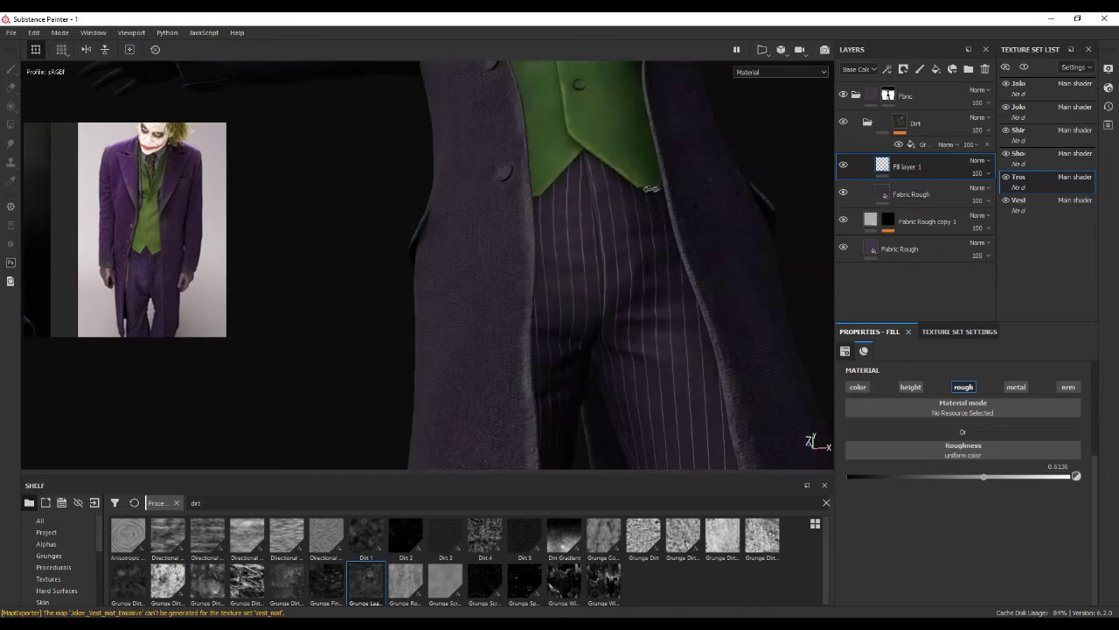
{"action": "mouse_move", "coordinate": [665, 194]}
{"action": "left_mouse_down", "text": "alt"}
{"action": "mouse_move", "coordinate": [645, 318]}
{"action": "mouse_move", "coordinate": [674, 275]}
{"action": "mouse_move", "coordinate": [623, 323]}
{"action": "mouse_move", "coordinate": [727, 332]}
{"action": "mouse_move", "coordinate": [699, 336]}
{"action": "mouse_move", "coordinate": [730, 320]}
{"action": "mouse_move", "coordinate": [497, 232]}
{"action": "mouse_move", "coordinate": [661, 253]}
{"action": "left_mouse_up", "text": "alt"}
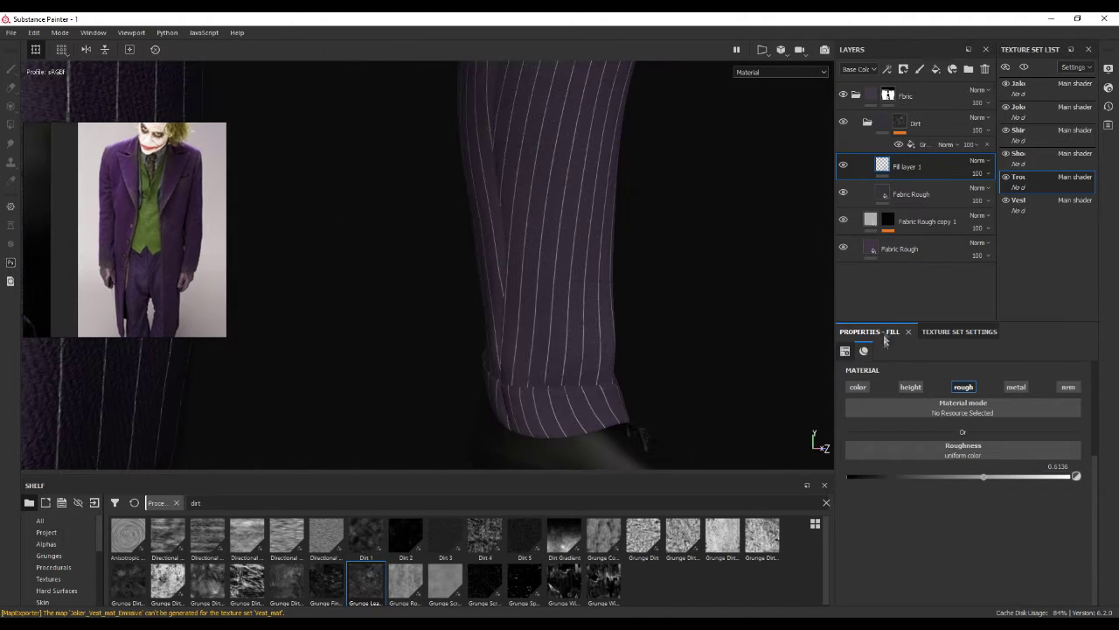
{"action": "left_click", "coordinate": [858, 386]}
{"action": "mouse_move", "coordinate": [735, 349]}
{"action": "left_mouse_down", "text": "alt"}
{"action": "mouse_move", "coordinate": [645, 295]}
{"action": "mouse_move", "coordinate": [565, 297]}
{"action": "mouse_move", "coordinate": [582, 254]}
{"action": "left_mouse_up", "text": "alt"}
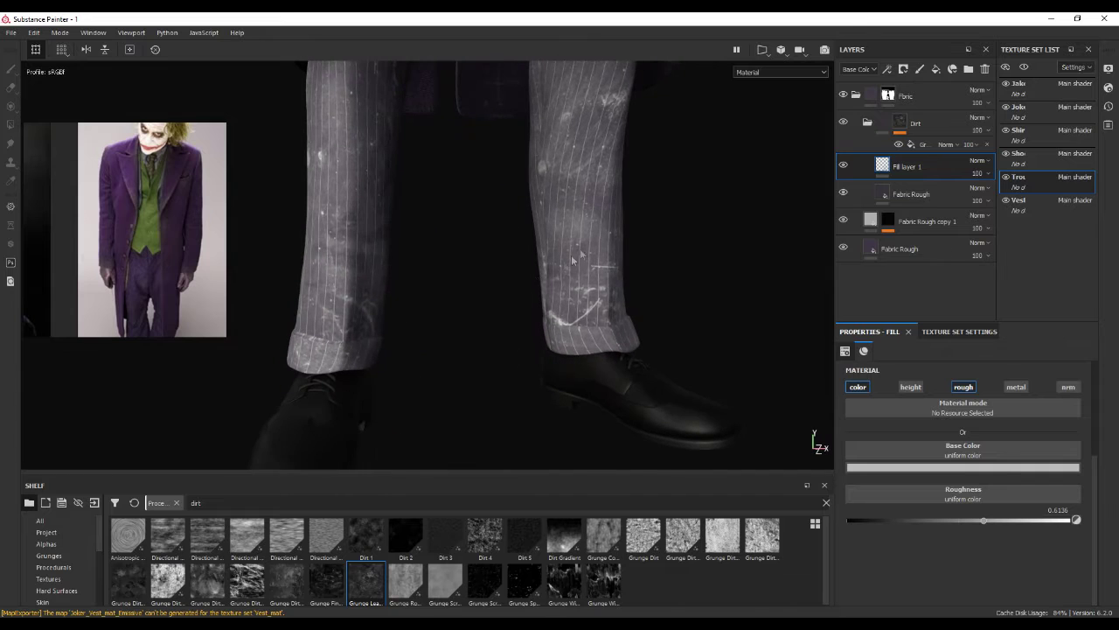
- Set the Grunge Leak Dirty mask contrast in the Dirt folder to 0.15
{"action": "left_click", "coordinate": [919, 144]}
{"action": "left_click_drag", "start_coordinate": [858, 491], "coordinate": [957, 490]}
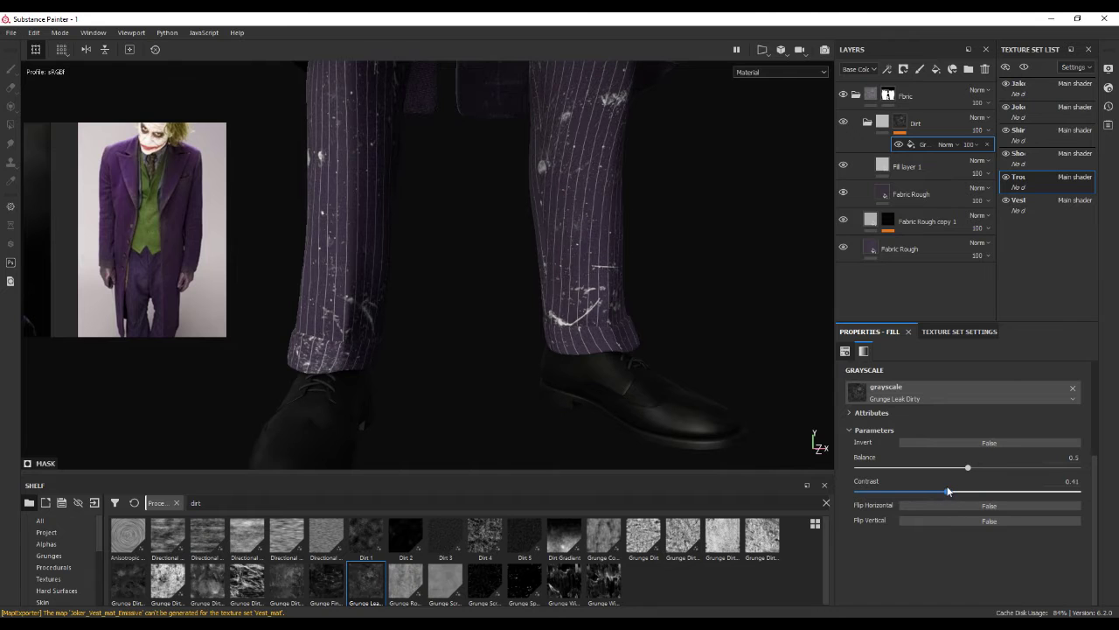
{"action": "scroll", "coordinate": [620, 252], "scroll_direction": "down", "scroll_amount": 5}
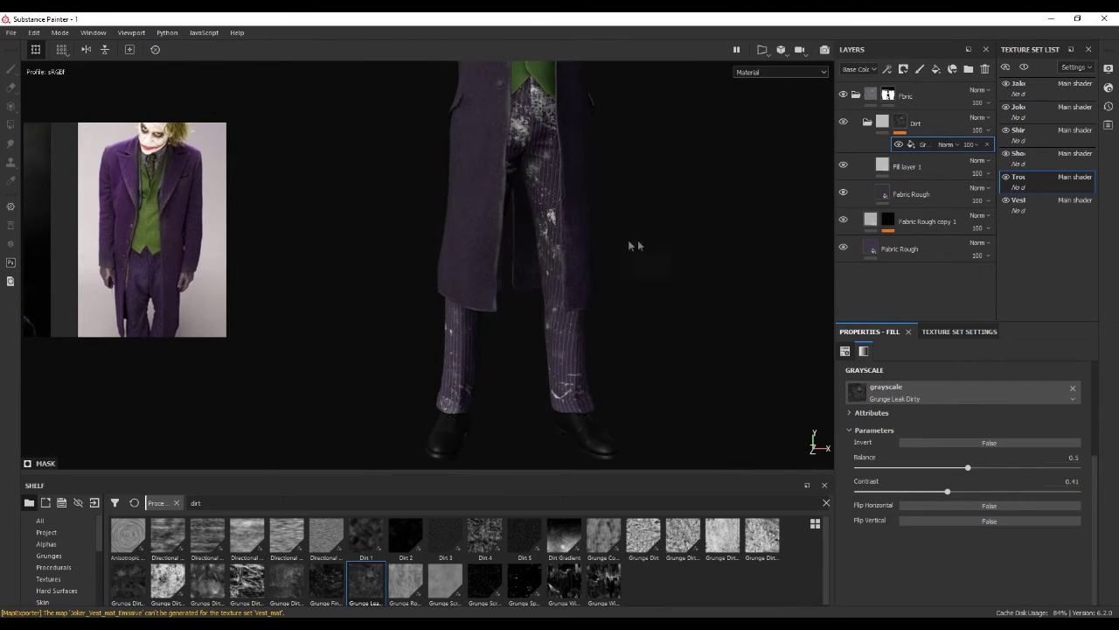
- Hide Fill layer 1 and inspect the dirt up close on a trouser cuff
{"action": "left_click", "coordinate": [843, 165]}
{"action": "scroll", "coordinate": [537, 137], "scroll_direction": "up", "scroll_amount": 5}
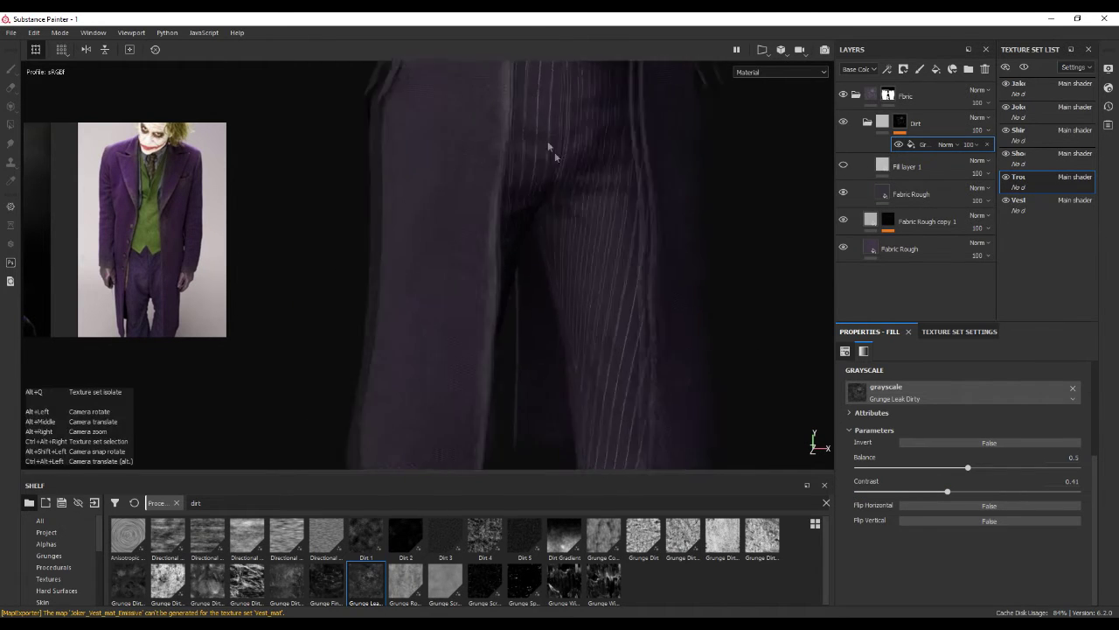
{"action": "right_click_drag", "start_coordinate": [579, 205], "coordinate": [588, 206], "text": "shift"}
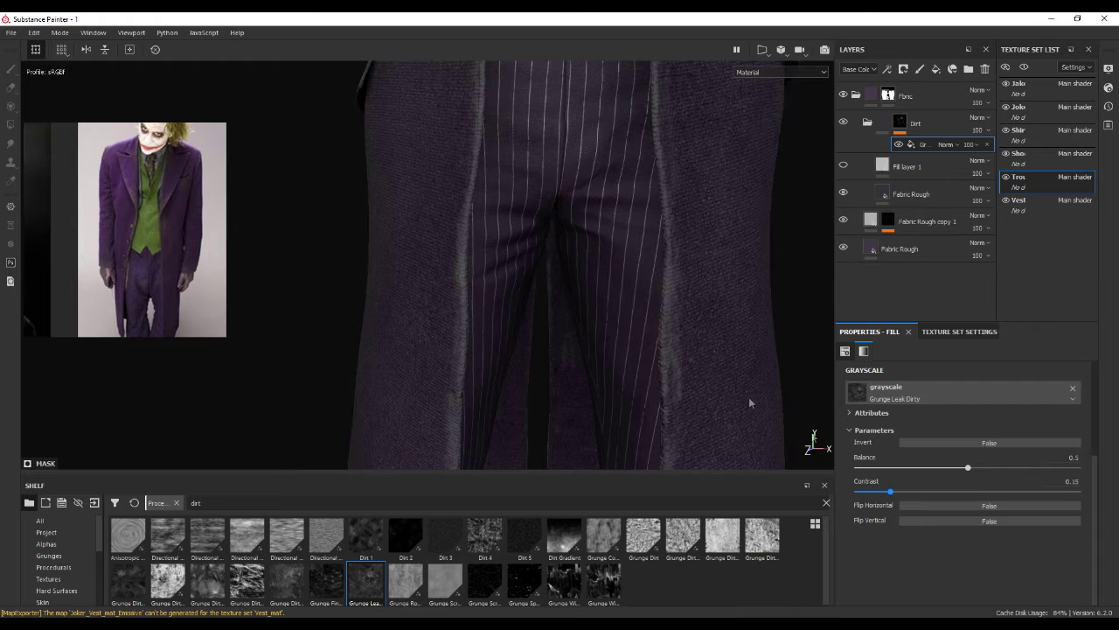
{"action": "scroll", "coordinate": [750, 403], "scroll_direction": "down", "scroll_amount": 3}
{"action": "middle_click_drag", "start_coordinate": [750, 403], "coordinate": [596, 297], "text": "alt"}
{"action": "scroll", "coordinate": [616, 340], "scroll_direction": "up", "scroll_amount": 2}
{"action": "scroll", "coordinate": [616, 339], "scroll_direction": "up", "scroll_amount": 4}
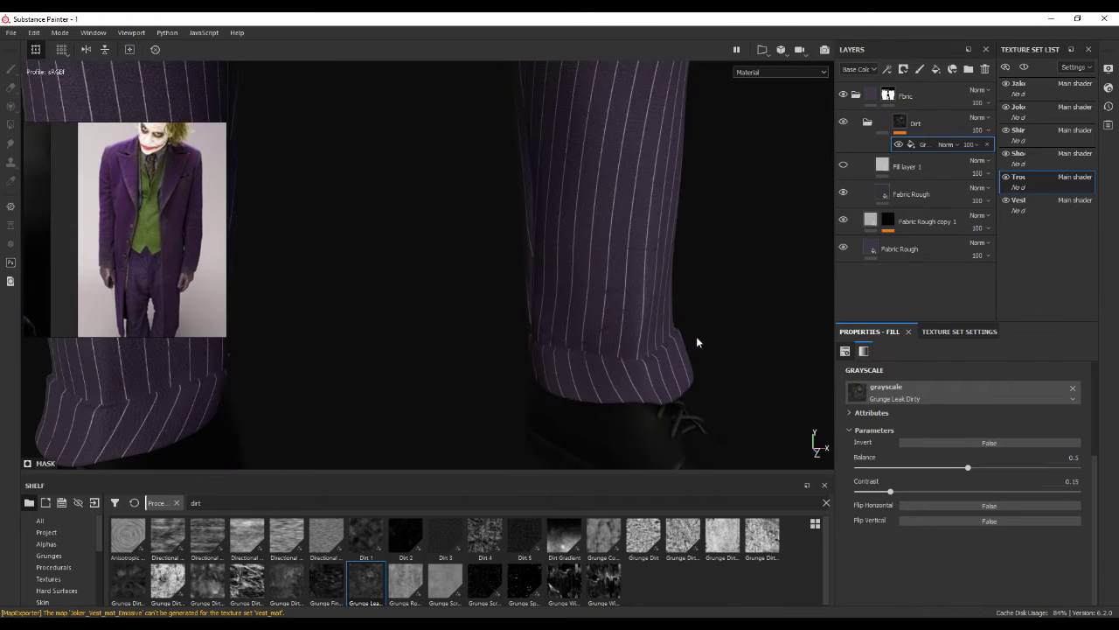
- Toggle Fill layer 1's visibility to compare, then turn off its base colour channel
{"action": "left_click", "coordinate": [845, 165]}
{"action": "left_click", "coordinate": [844, 165]}
{"action": "left_click", "coordinate": [858, 179]}
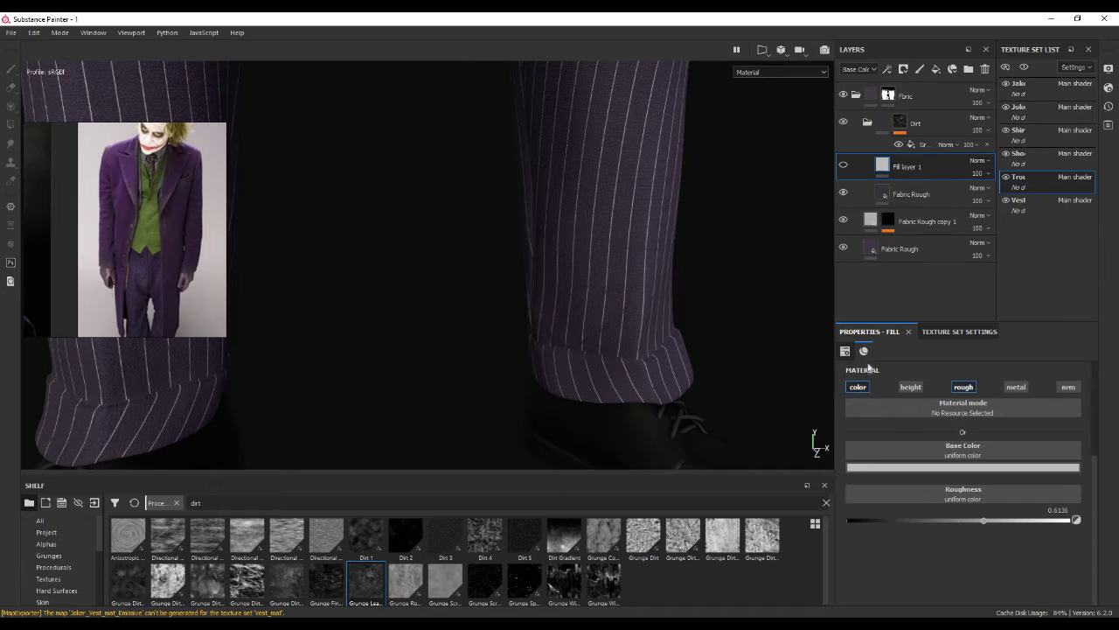
{"action": "left_click", "coordinate": [862, 390]}
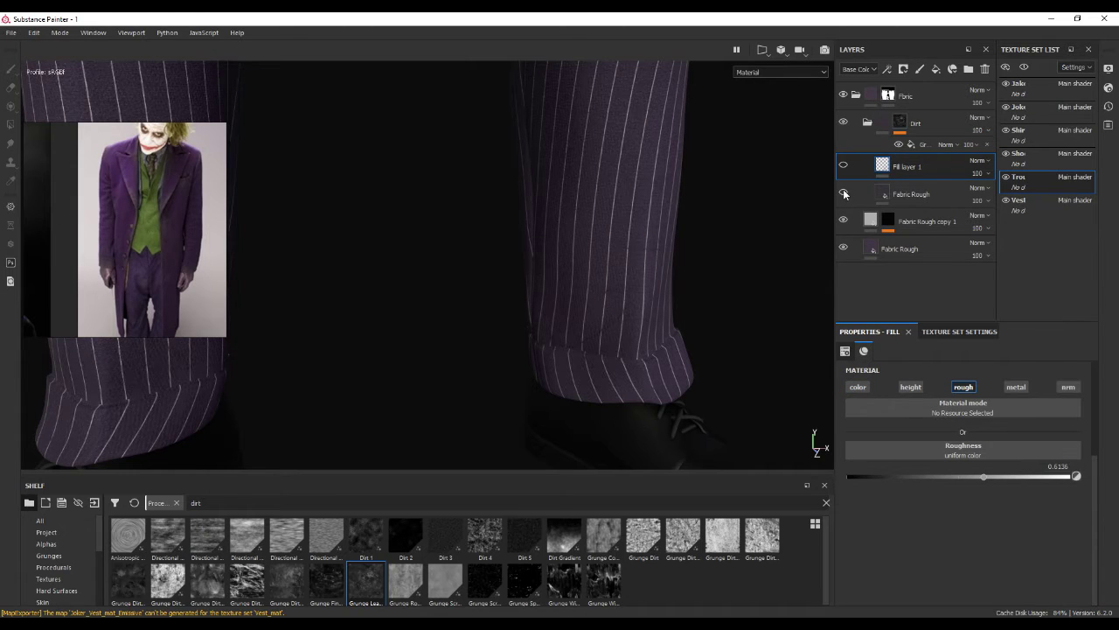
- Inspect the trouser legs and pinstripes, then move Fill layer 1 and Fabric Rough into Dirt
{"action": "left_click_drag", "start_coordinate": [825, 202], "coordinate": [771, 245], "text": "alt"}
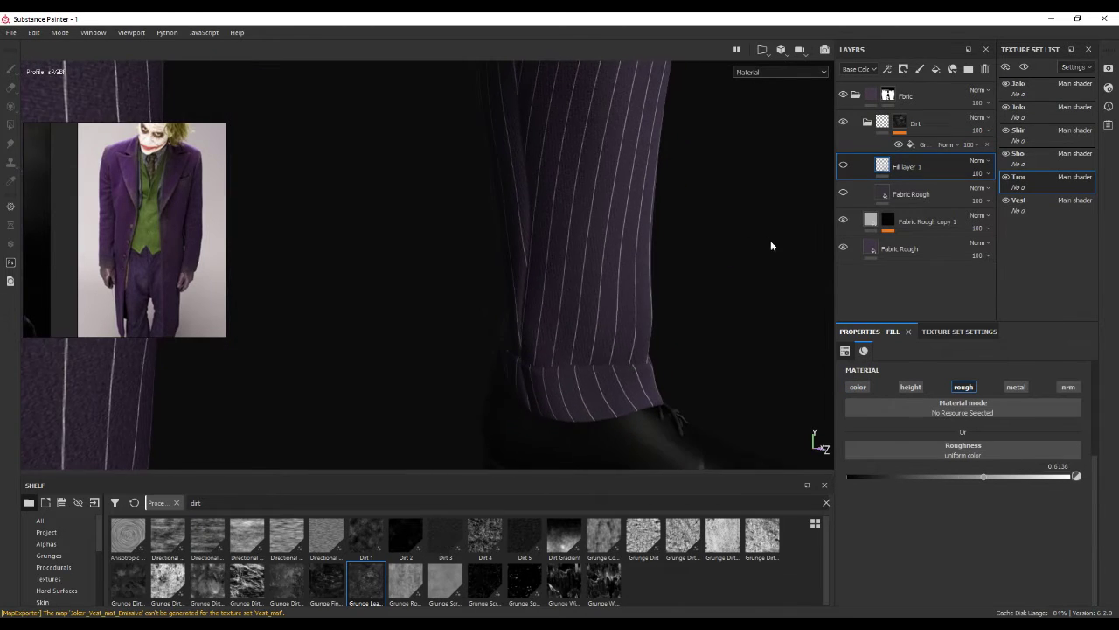
{"action": "mouse_move", "coordinate": [813, 205]}
{"action": "left_mouse_down", "text": "alt"}
{"action": "mouse_move", "coordinate": [732, 219]}
{"action": "mouse_move", "coordinate": [787, 210]}
{"action": "left_mouse_up", "text": "alt"}
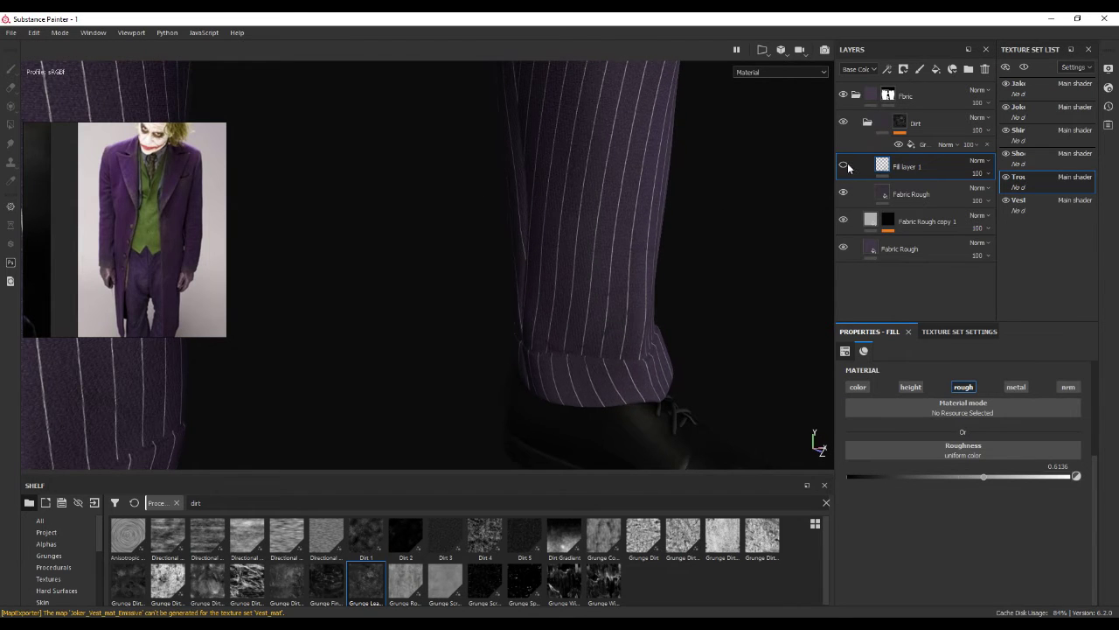
{"action": "mouse_move", "coordinate": [669, 218]}
{"action": "left_mouse_down", "text": "alt"}
{"action": "mouse_move", "coordinate": [679, 230]}
{"action": "mouse_move", "coordinate": [657, 230]}
{"action": "mouse_move", "coordinate": [792, 227]}
{"action": "mouse_move", "coordinate": [767, 227]}
{"action": "left_mouse_up", "text": "alt"}
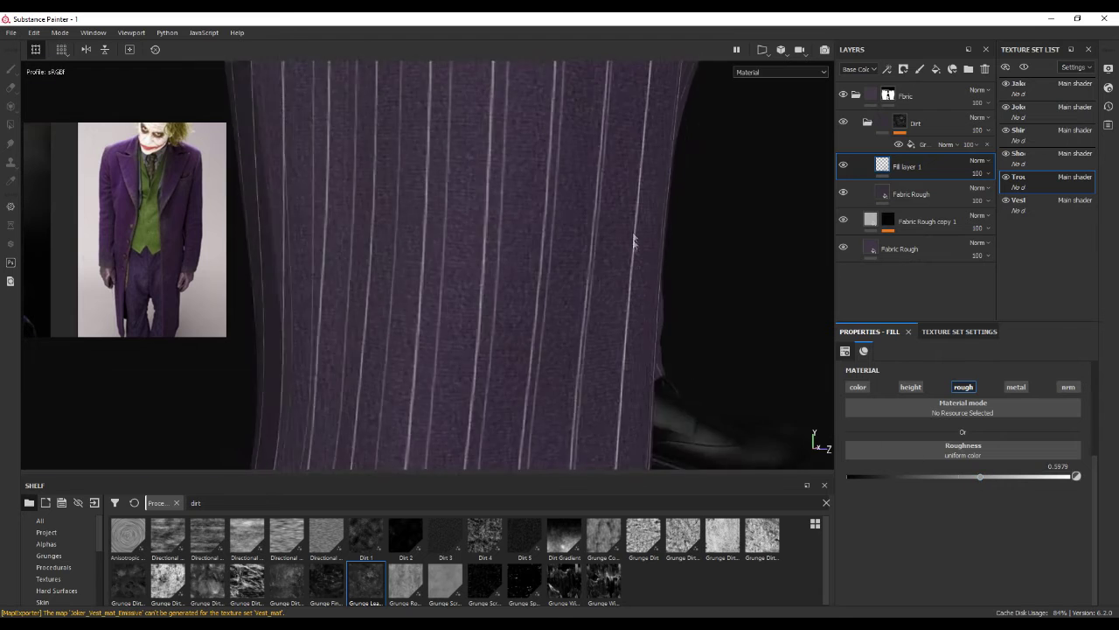
{"action": "right_click_drag", "start_coordinate": [632, 237], "coordinate": [676, 223], "text": "alt"}
{"action": "mouse_move", "coordinate": [494, 372]}
{"action": "left_mouse_down", "text": "alt"}
{"action": "mouse_move", "coordinate": [552, 295]}
{"action": "mouse_move", "coordinate": [595, 288]}
{"action": "left_mouse_up", "text": "alt"}
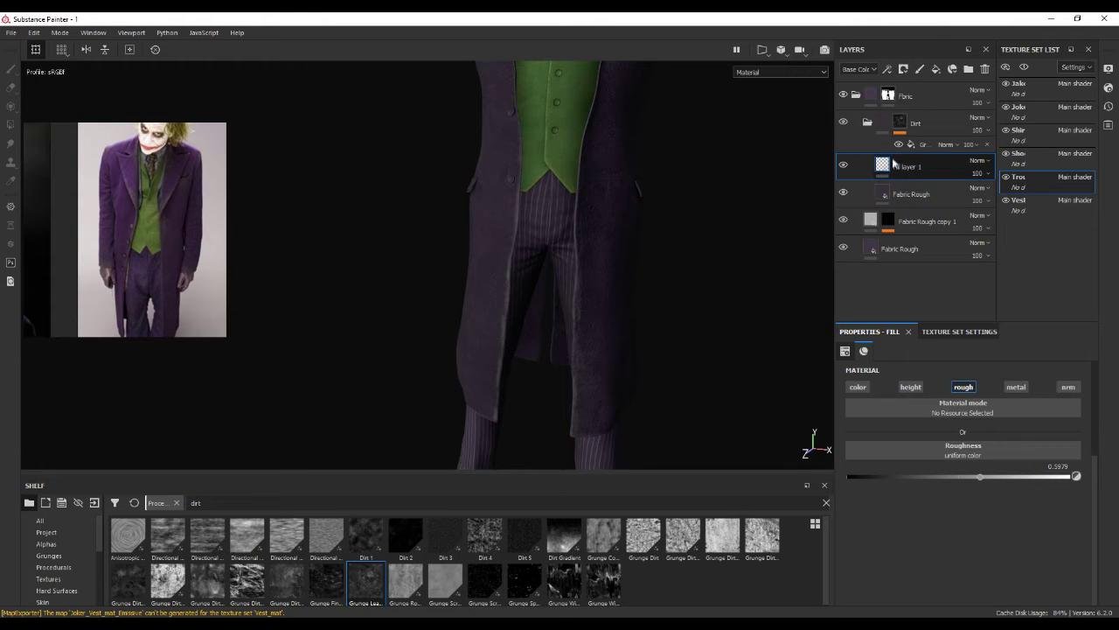
{"action": "left_click_drag", "start_coordinate": [917, 165], "coordinate": [907, 140]}
- Duplicate the Dirt folder as Dirt copy 1 and expand it
{"action": "left_click", "coordinate": [901, 123]}
{"action": "right_click", "coordinate": [913, 130]}
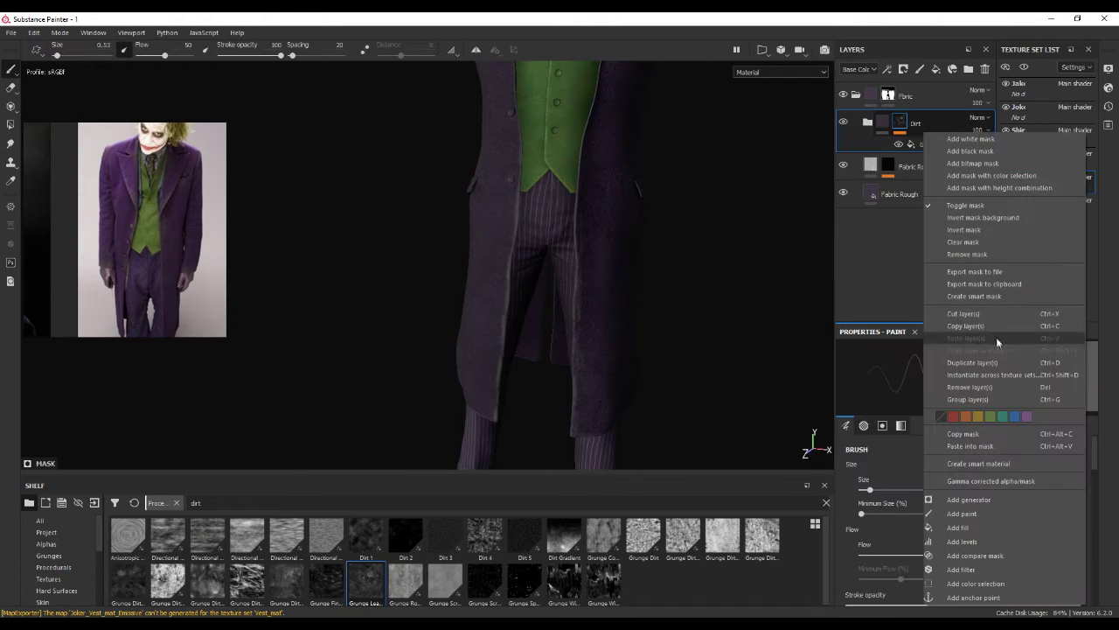
{"action": "left_click", "coordinate": [991, 362]}
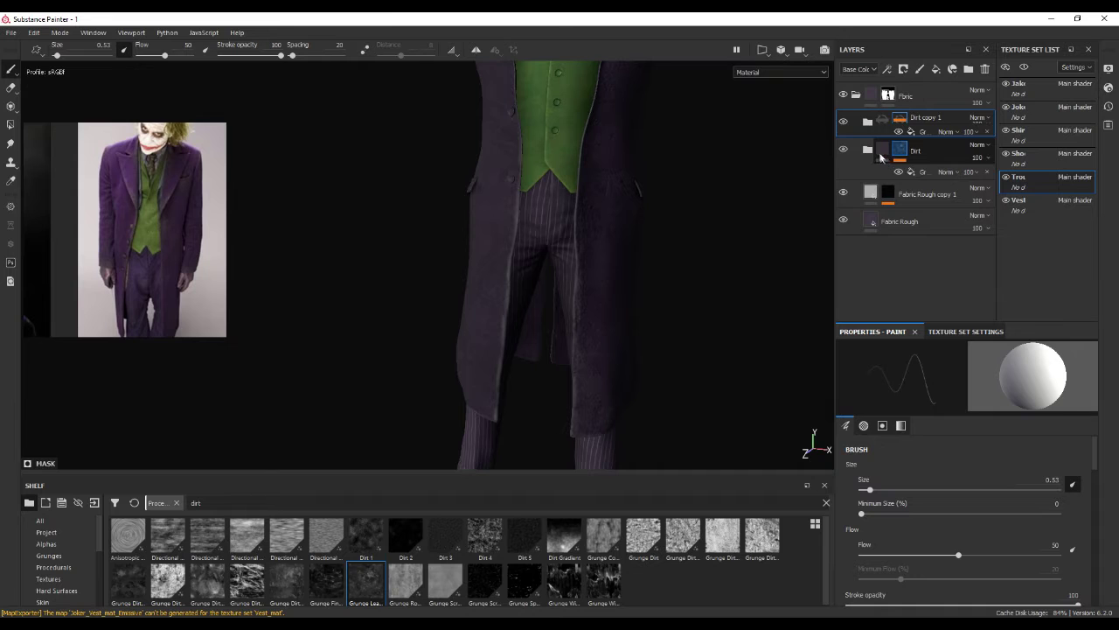
{"action": "left_click", "coordinate": [868, 123]}
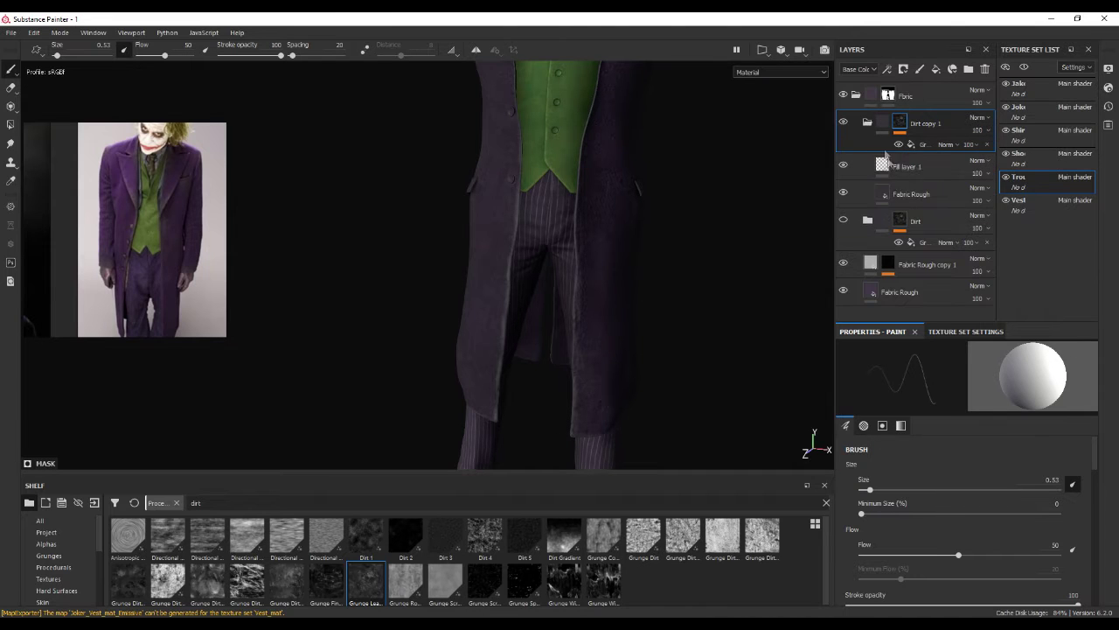
{"action": "scroll", "coordinate": [588, 300], "scroll_direction": "up", "scroll_amount": 3}
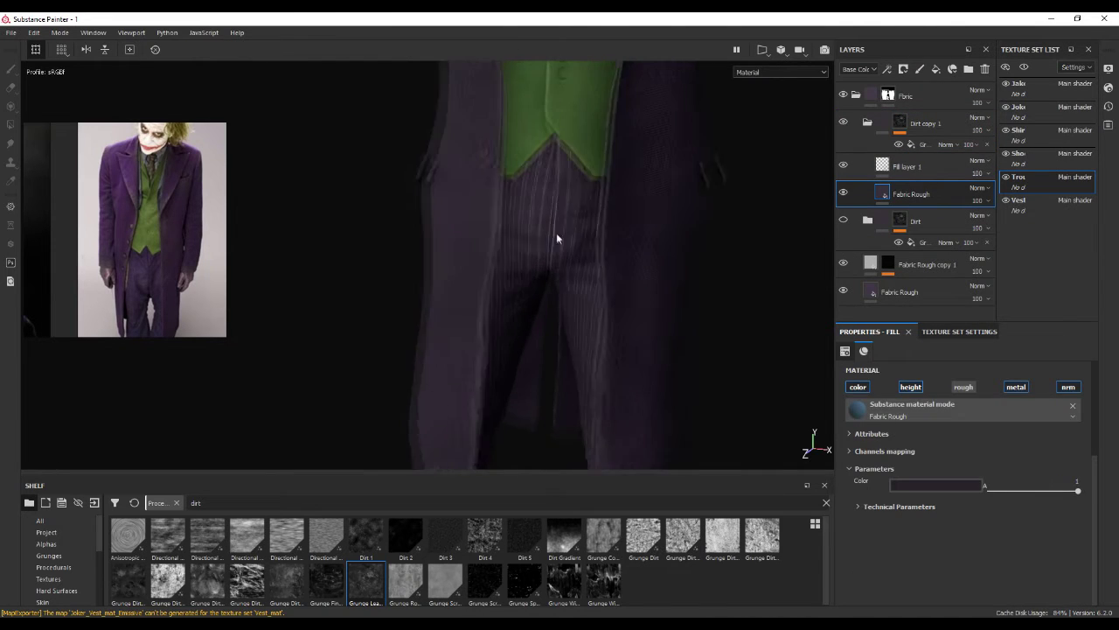
- Darken the copy's Fabric Rough fill colour to about 0.58, comparing against the base layer
{"action": "left_click", "coordinate": [937, 484]}
{"action": "mouse_move", "coordinate": [1032, 488]}
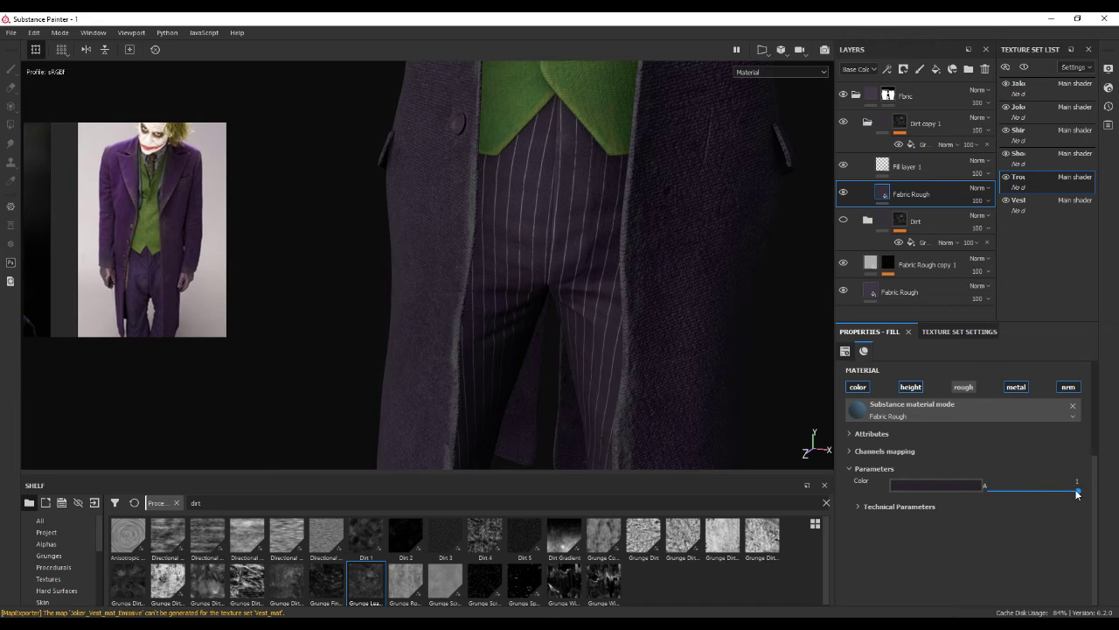
{"action": "left_click_drag", "start_coordinate": [1077, 492], "coordinate": [1043, 501]}
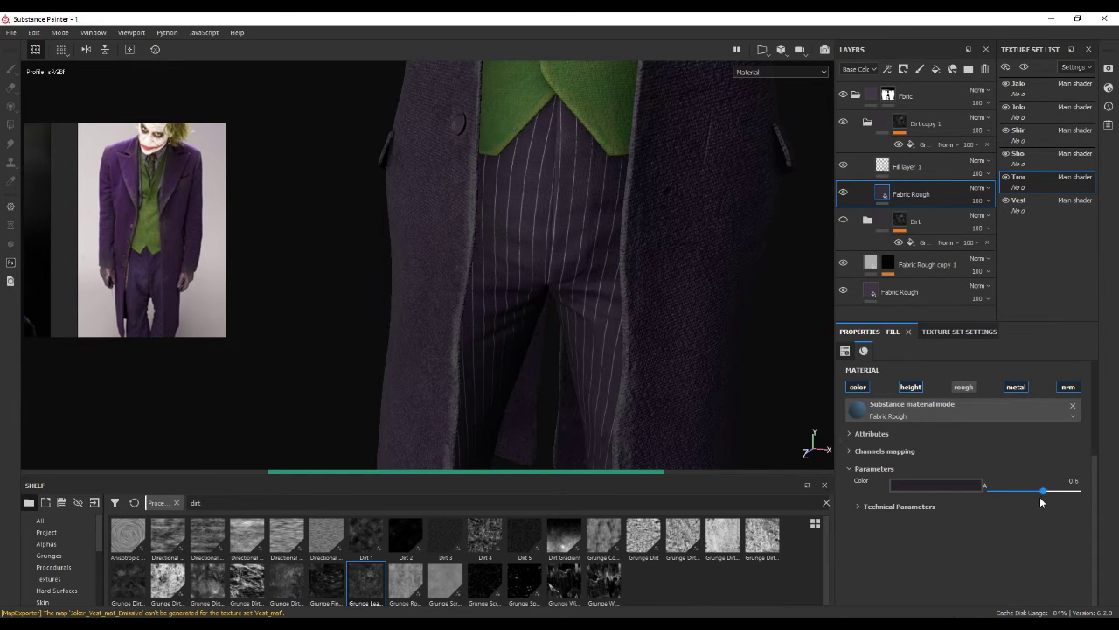
{"action": "mouse_move", "coordinate": [612, 306]}
{"action": "middle_mouse_down"}
{"action": "mouse_move", "coordinate": [620, 242]}
{"action": "mouse_move", "coordinate": [630, 242]}
{"action": "mouse_move", "coordinate": [641, 247]}
{"action": "mouse_move", "coordinate": [665, 394]}
{"action": "middle_mouse_up"}
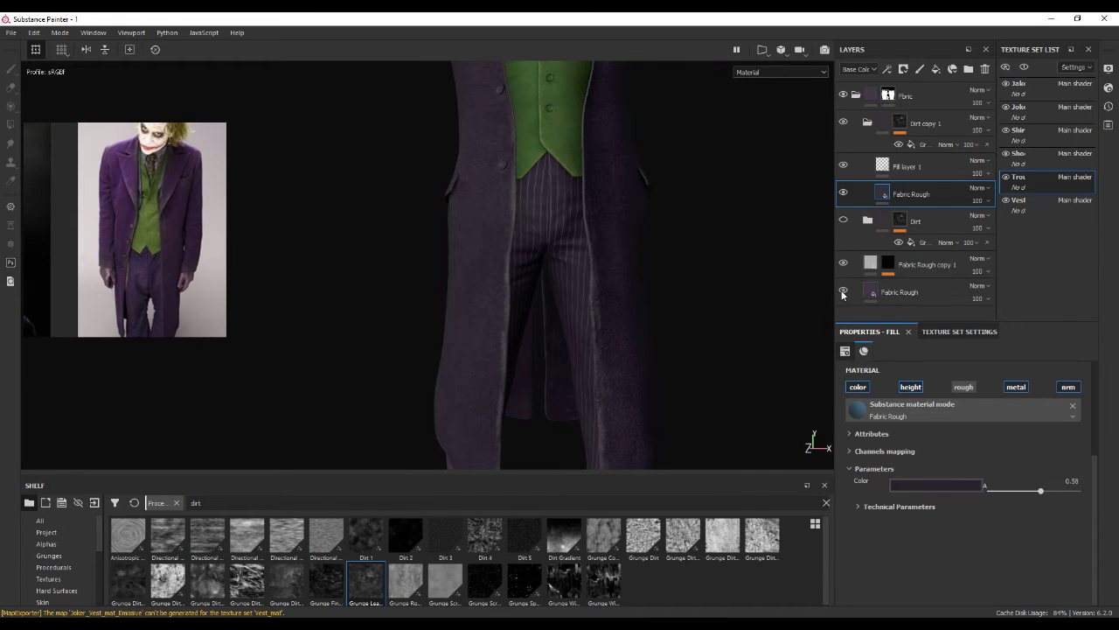
{"action": "left_click", "coordinate": [843, 292]}
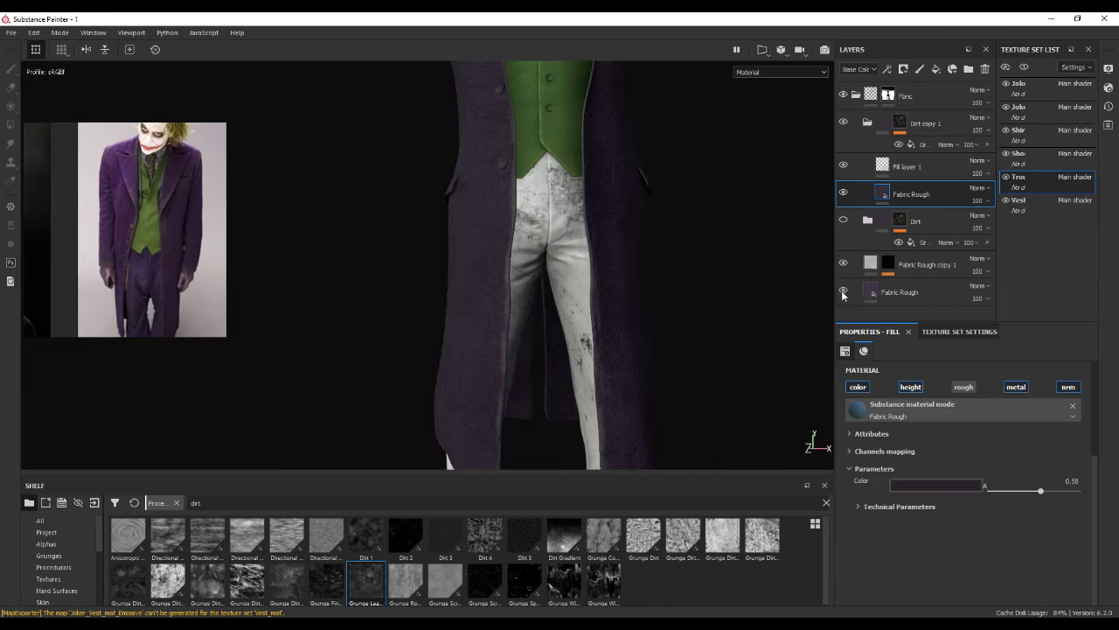
{"action": "left_click", "coordinate": [968, 485]}
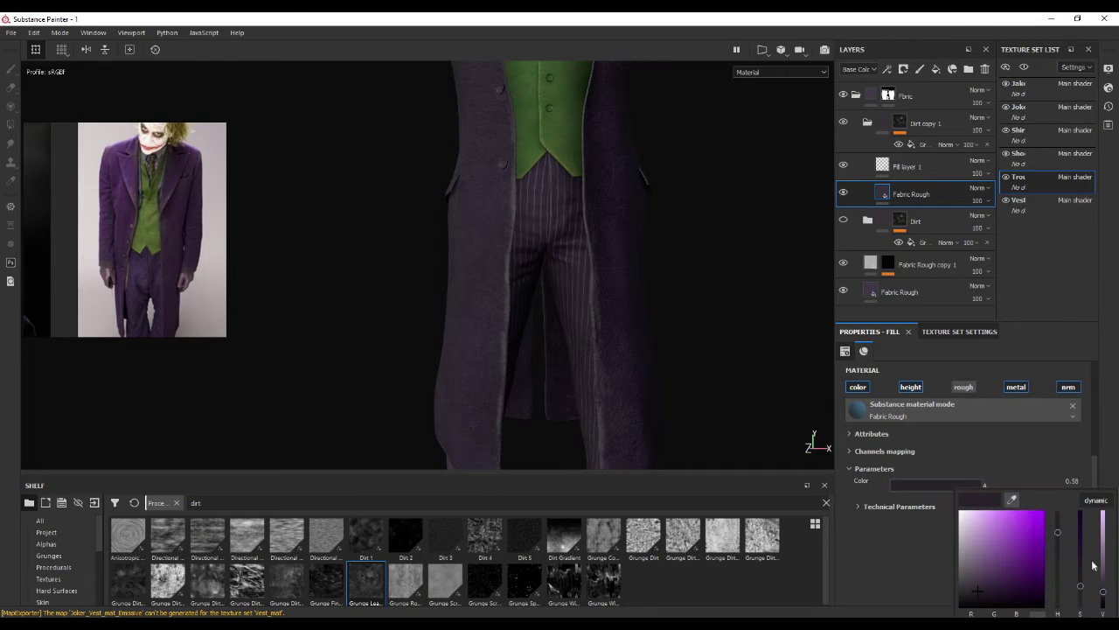
{"action": "left_click_drag", "start_coordinate": [1105, 594], "coordinate": [1105, 591]}
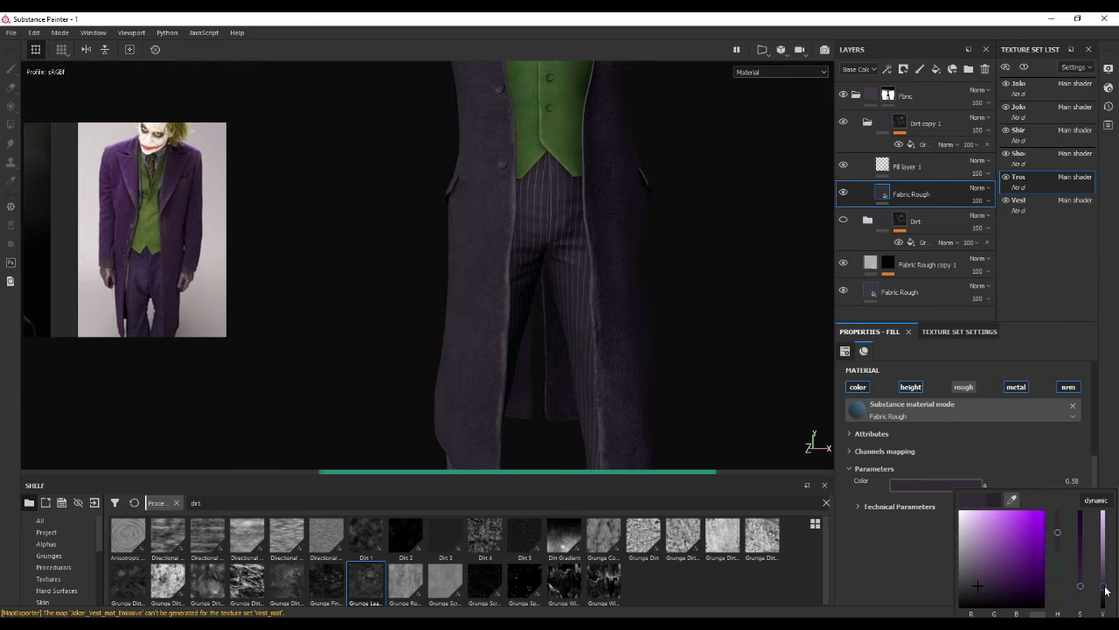
- Review the trousers from several angles and show the original Dirt folder again
{"action": "scroll", "coordinate": [579, 259], "scroll_direction": "down", "scroll_amount": 3}
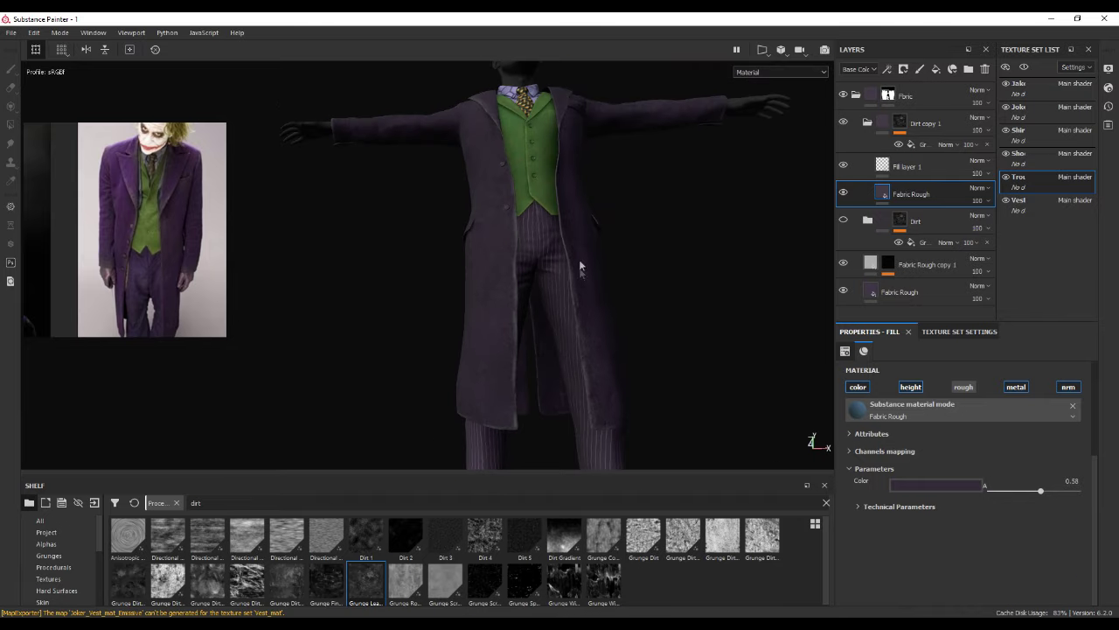
{"action": "middle_click_drag", "start_coordinate": [579, 259], "coordinate": [664, 172]}
{"action": "middle_click_drag", "start_coordinate": [685, 270], "coordinate": [636, 320]}
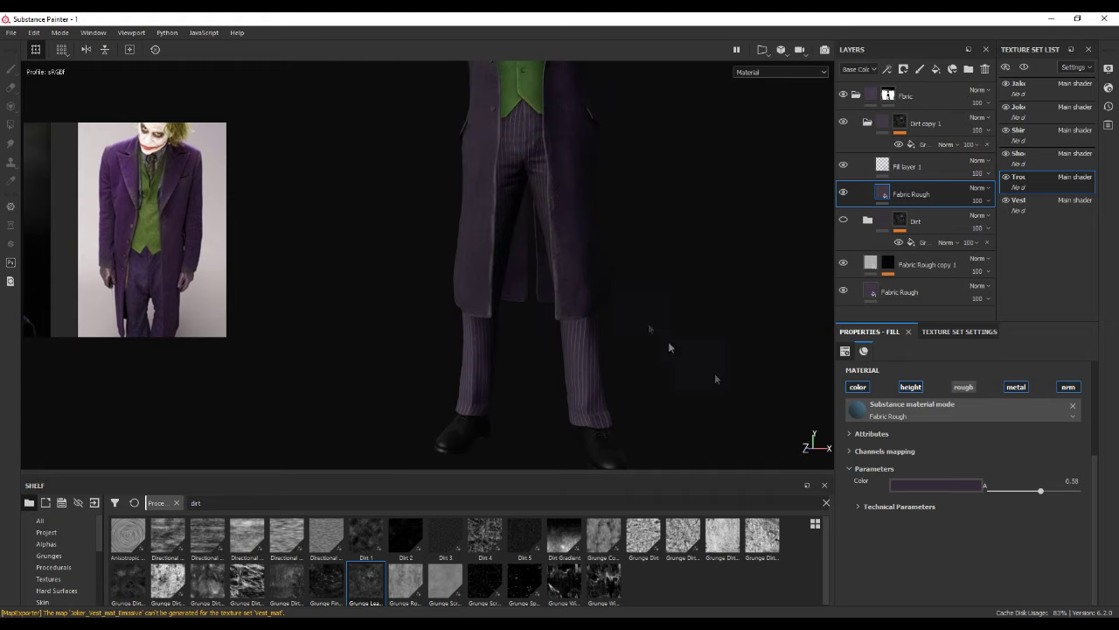
{"action": "left_click", "coordinate": [911, 486]}
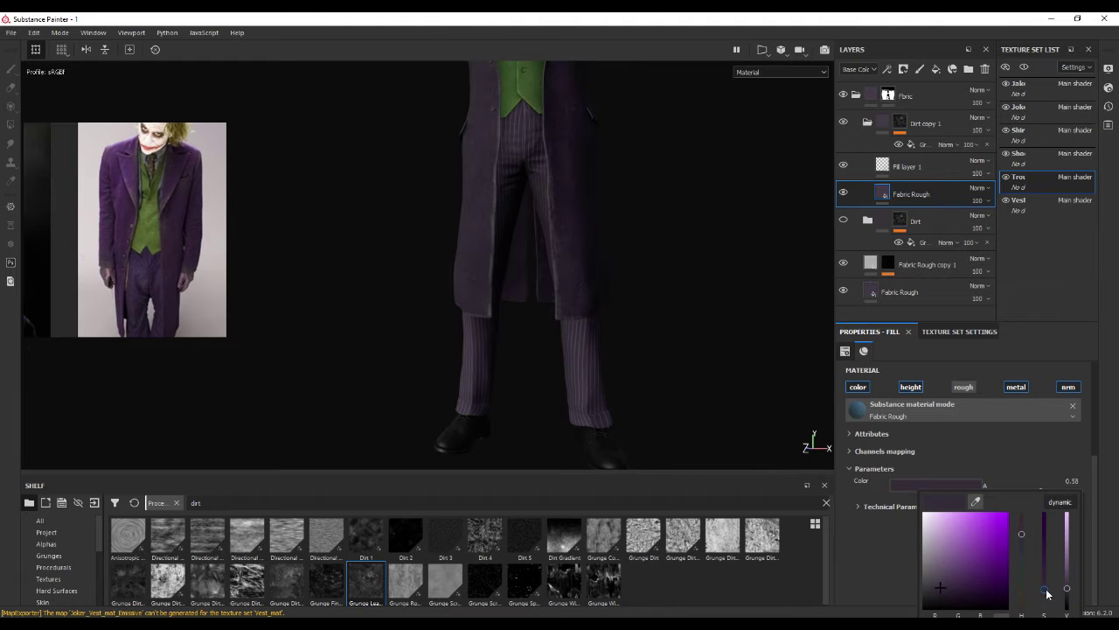
{"action": "mouse_move", "coordinate": [555, 208]}
{"action": "left_mouse_down", "text": "alt"}
{"action": "mouse_move", "coordinate": [582, 187]}
{"action": "mouse_move", "coordinate": [635, 192]}
{"action": "mouse_move", "coordinate": [635, 177]}
{"action": "left_mouse_up", "text": "alt"}
{"action": "left_click", "coordinate": [843, 222]}
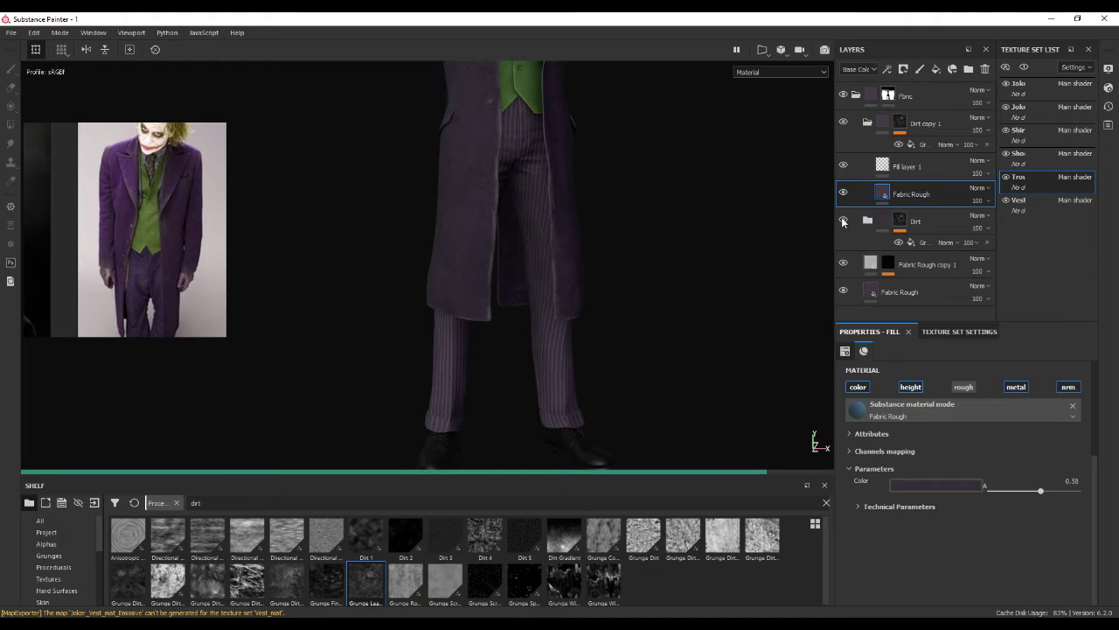
- Replace Dirt copy 1's mask pattern with the Dirt 4 grunge
{"action": "left_click", "coordinate": [869, 123]}
{"action": "left_click", "coordinate": [920, 145]}
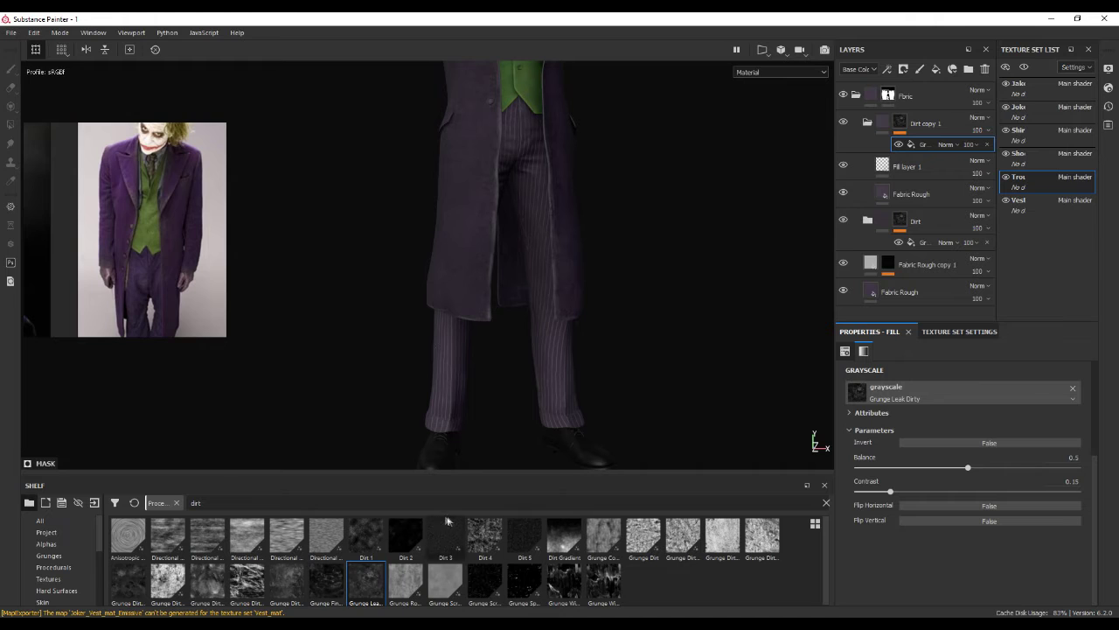
{"action": "left_click_drag", "start_coordinate": [505, 536], "coordinate": [987, 397]}
{"action": "mouse_move", "coordinate": [554, 125]}
{"action": "right_mouse_down", "text": "alt"}
{"action": "mouse_move", "coordinate": [526, 145]}
{"action": "mouse_move", "coordinate": [682, 198]}
{"action": "right_mouse_up", "text": "alt"}
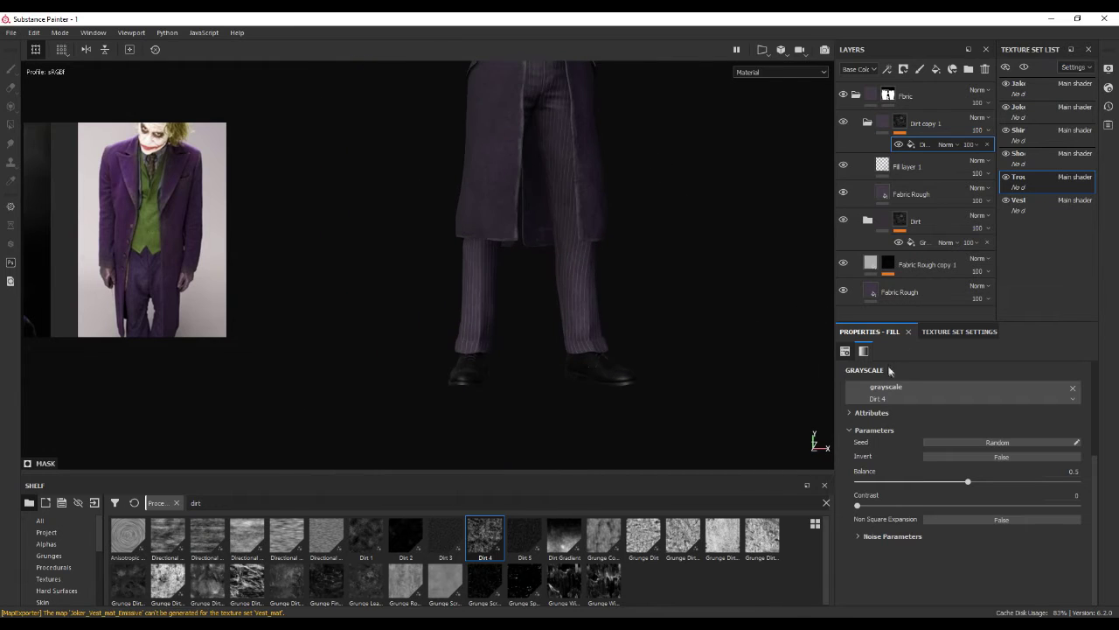
- Raise Fill layer 1's roughness to 0.9373 and let it affect colour
{"action": "left_click", "coordinate": [906, 164]}
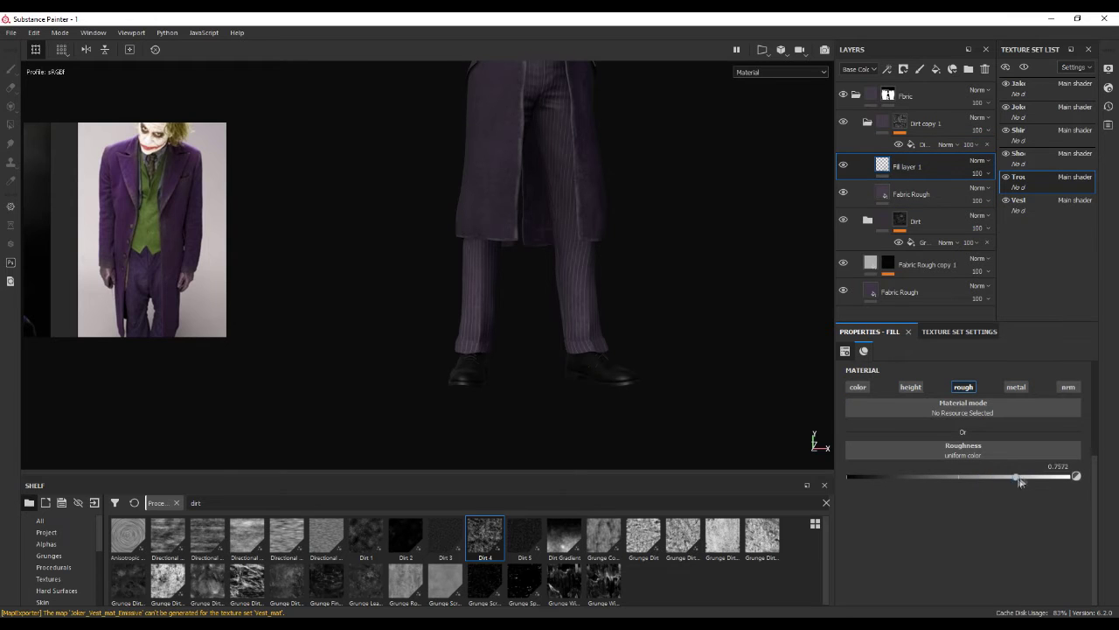
{"action": "right_click_drag", "start_coordinate": [570, 357], "coordinate": [745, 333], "text": "alt"}
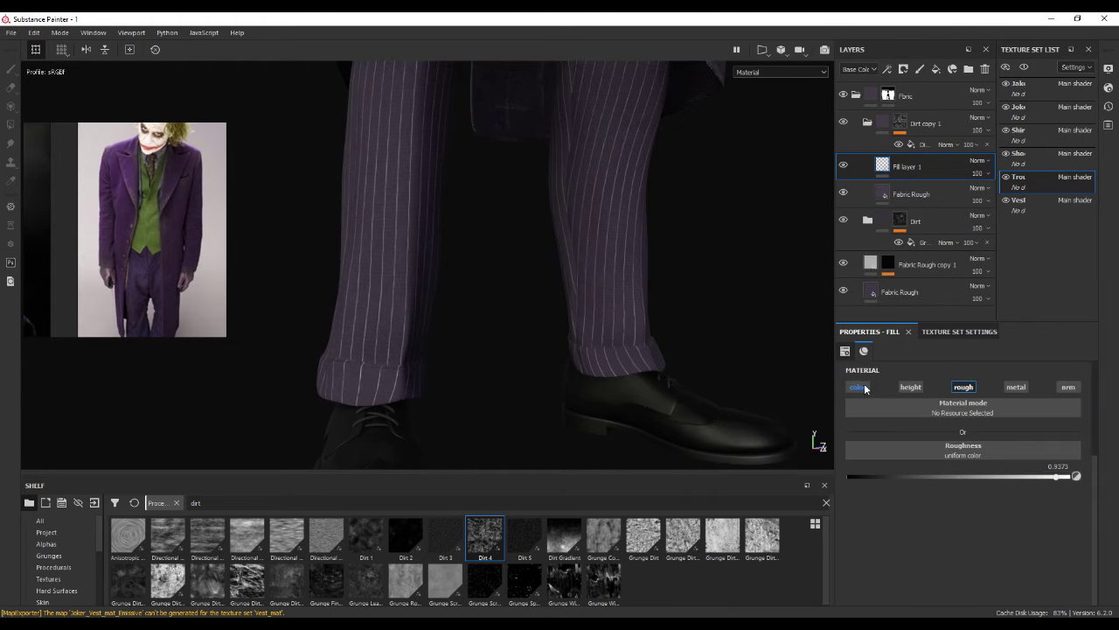
{"action": "left_click", "coordinate": [858, 387]}
{"action": "scroll", "coordinate": [698, 328], "scroll_direction": "down", "scroll_amount": 2}
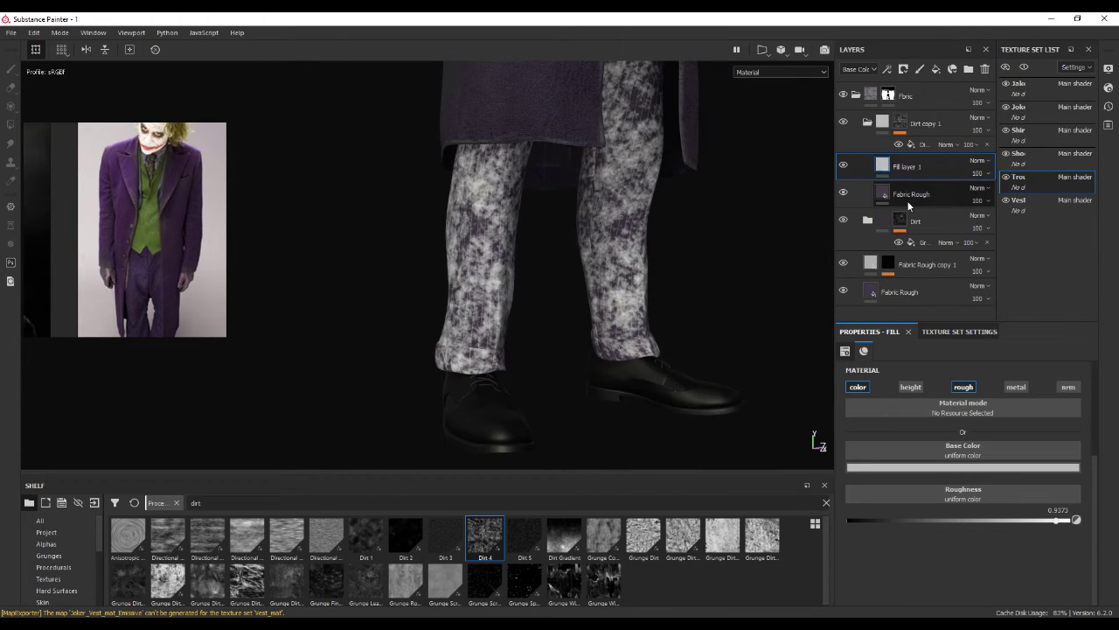
- Set the Dirt 4 mask to balance 0.38 and contrast 0.15
{"action": "left_click", "coordinate": [922, 145]}
{"action": "left_click_drag", "start_coordinate": [967, 487], "coordinate": [942, 487]}
{"action": "left_click_drag", "start_coordinate": [860, 506], "coordinate": [890, 506]}
{"action": "scroll", "coordinate": [545, 326], "scroll_direction": "down", "scroll_amount": 3}
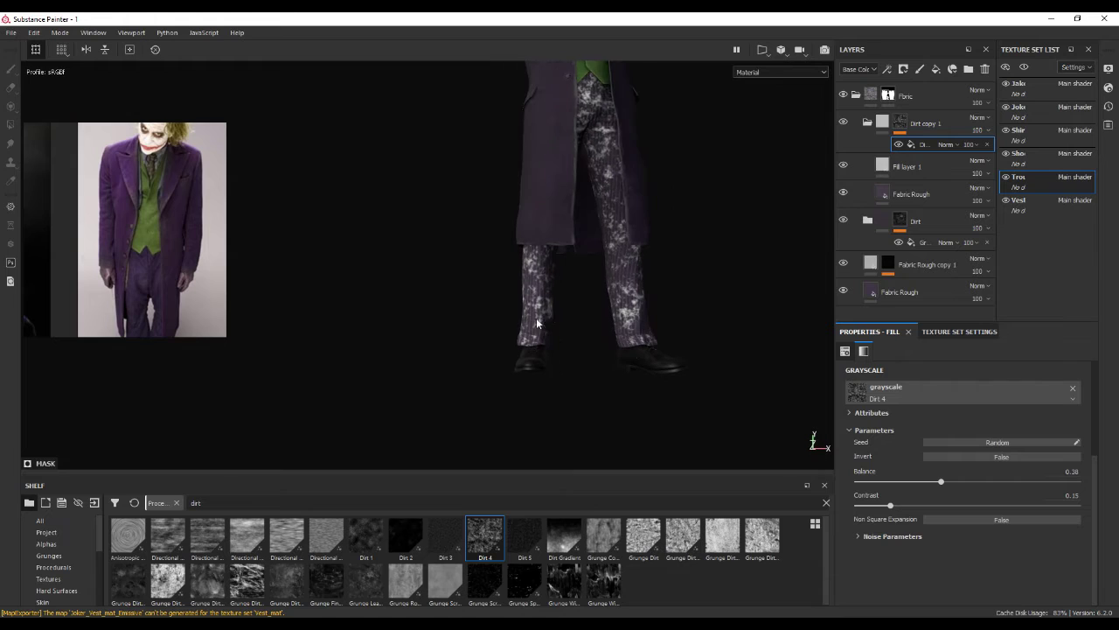
{"action": "scroll", "coordinate": [822, 179], "scroll_direction": "up", "scroll_amount": 1}
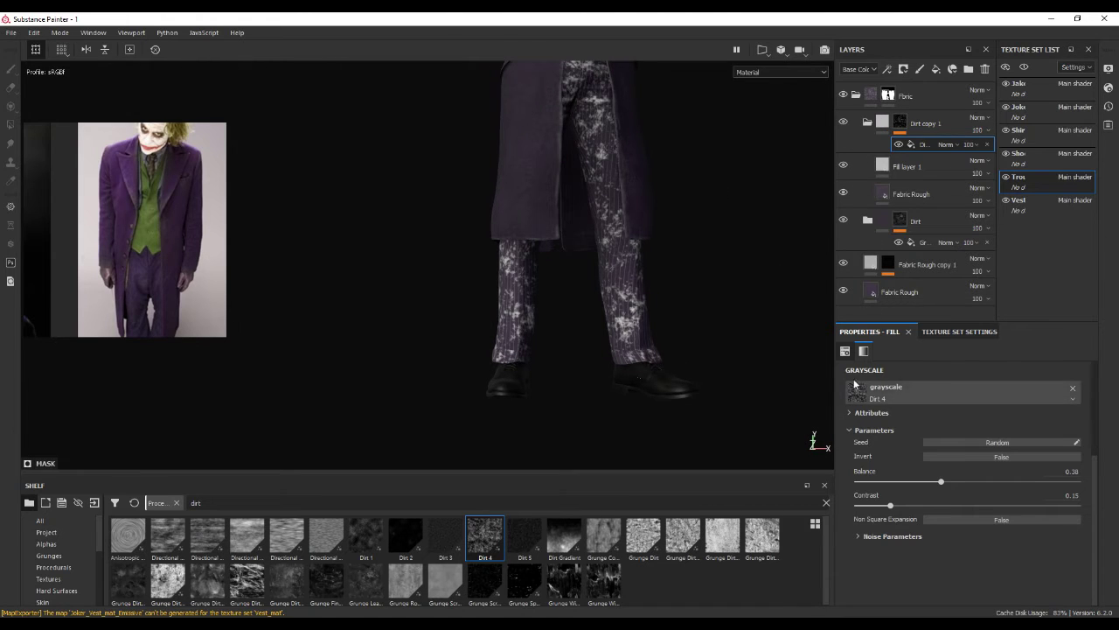
{"action": "left_click", "coordinate": [905, 166]}
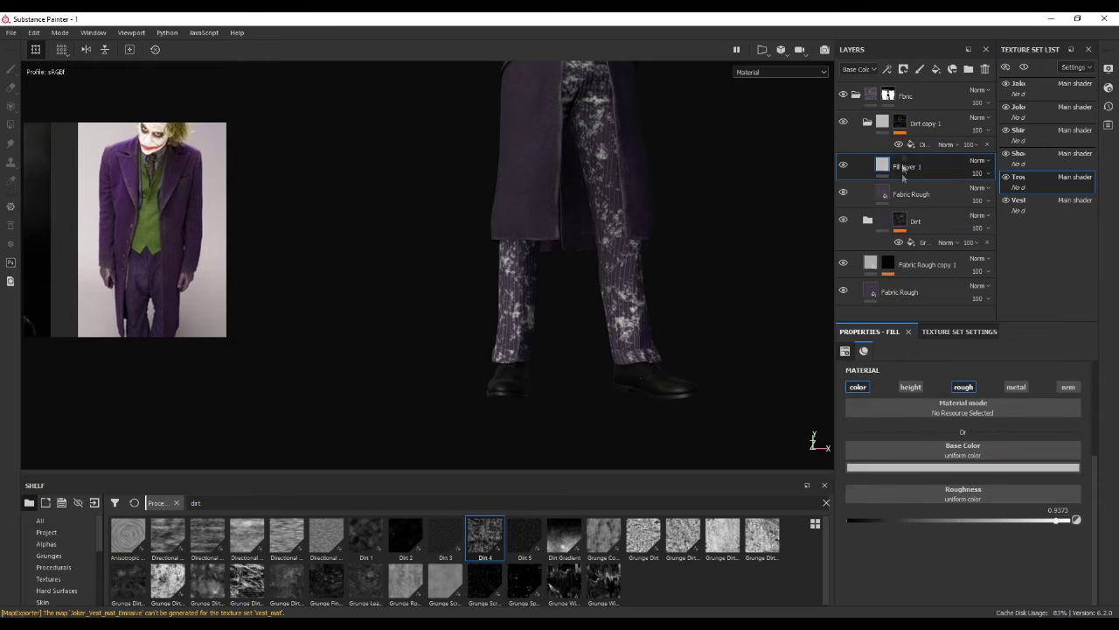
- Turn off Fill layer 1's colour channel so it only affects roughness
{"action": "left_click", "coordinate": [857, 387]}
{"action": "scroll", "coordinate": [796, 338], "scroll_direction": "up", "scroll_amount": 1}
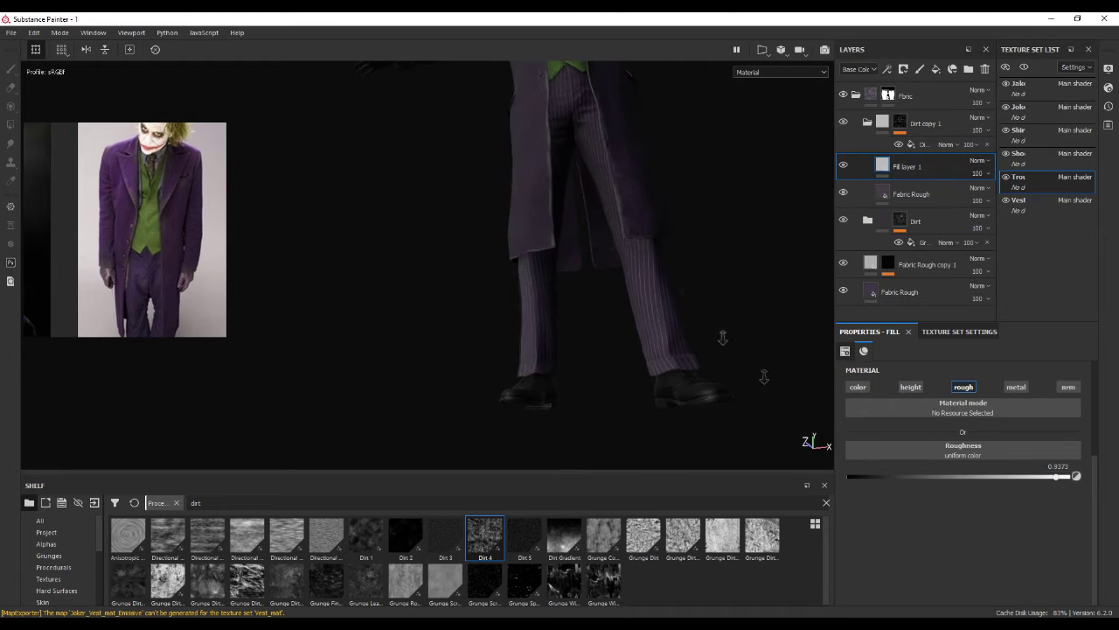
{"action": "scroll", "coordinate": [737, 360], "scroll_direction": "up", "scroll_amount": 2}
{"action": "scroll", "coordinate": [677, 302], "scroll_direction": "up", "scroll_amount": 2}
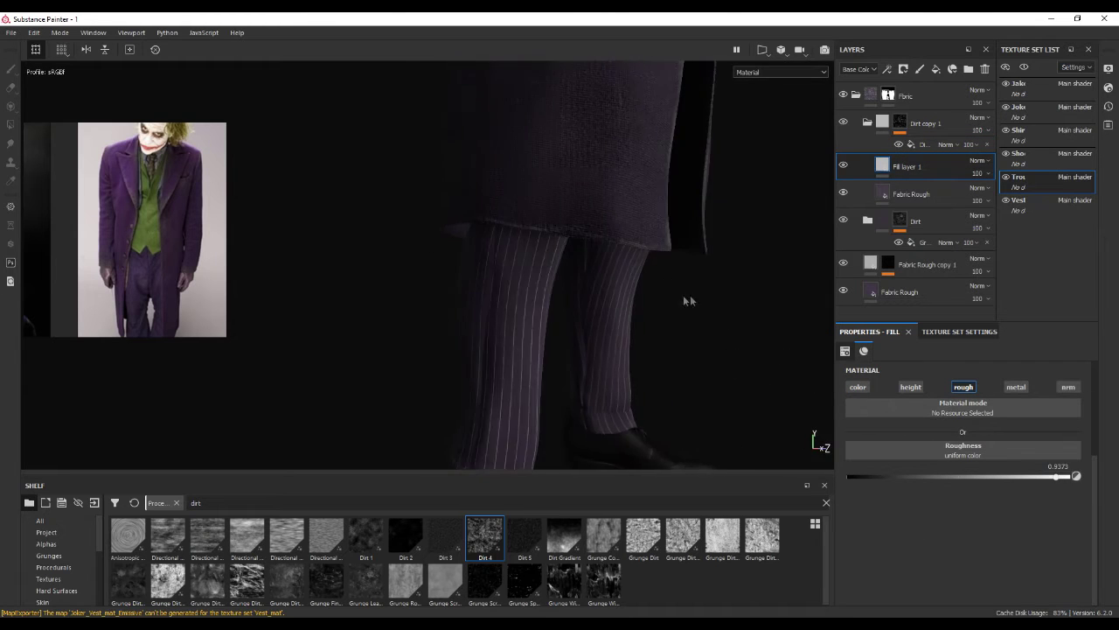
{"action": "left_click_drag", "start_coordinate": [692, 305], "coordinate": [742, 309], "text": "alt"}
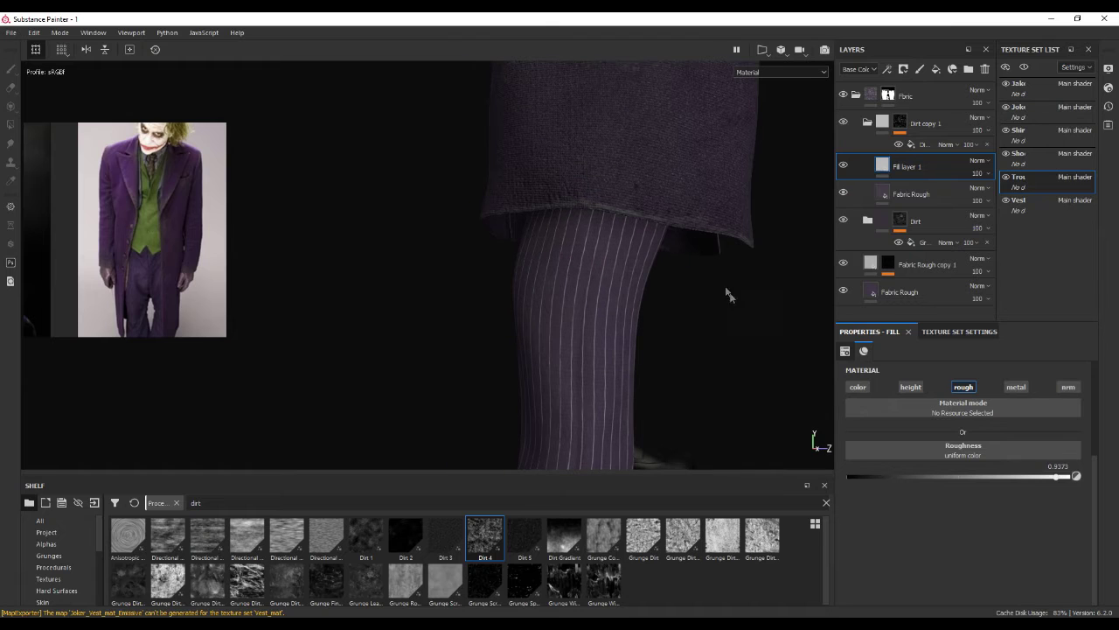
- Show the Roughness channel in the viewport and raise the fill's roughness to 0.9634
{"action": "left_click", "coordinate": [778, 72]}
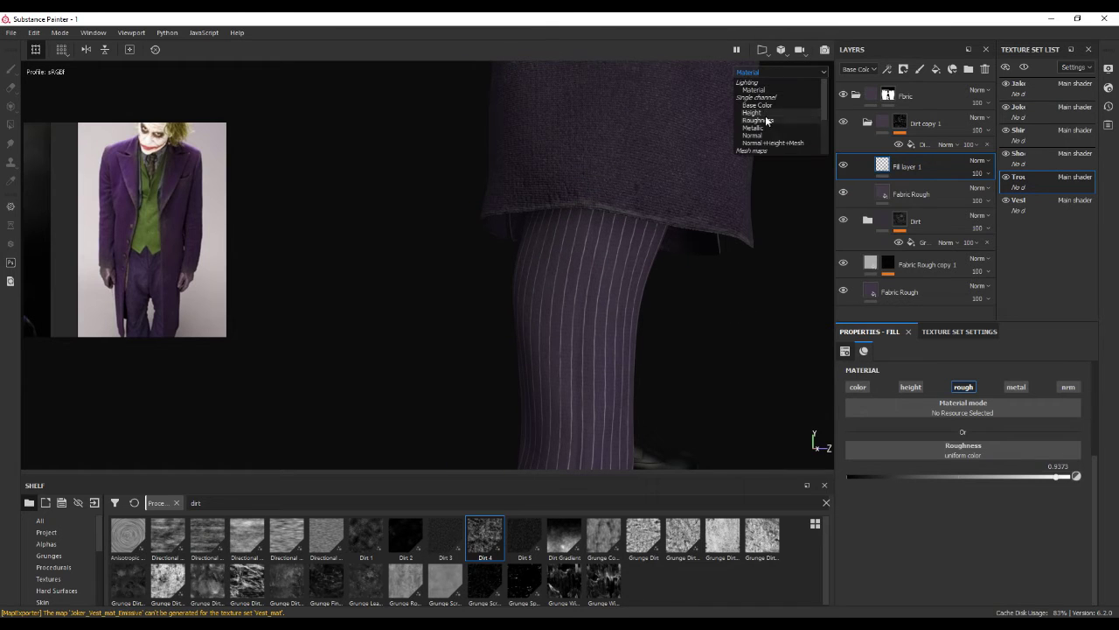
{"action": "left_click", "coordinate": [759, 127]}
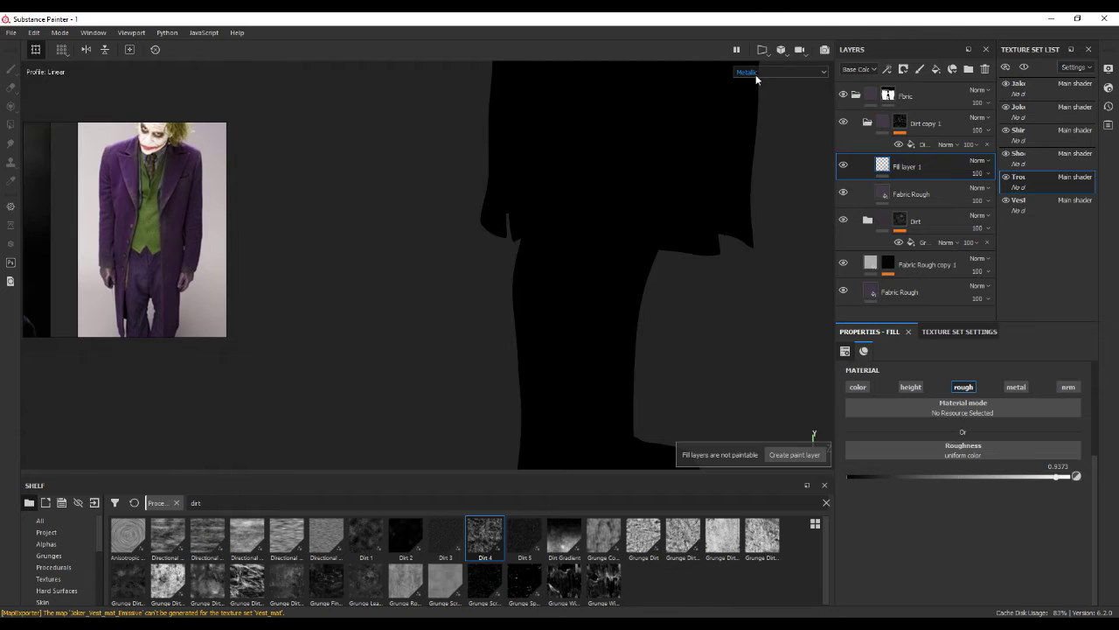
{"action": "left_click", "coordinate": [759, 73]}
{"action": "left_click", "coordinate": [761, 120]}
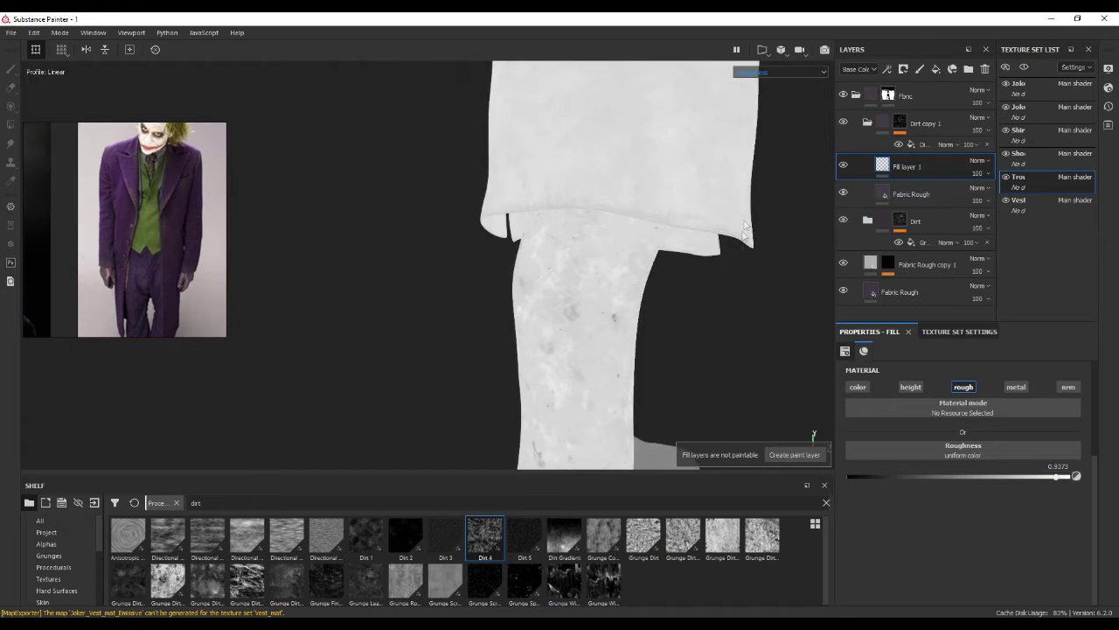
{"action": "scroll", "coordinate": [719, 206], "scroll_direction": "down", "scroll_amount": 3}
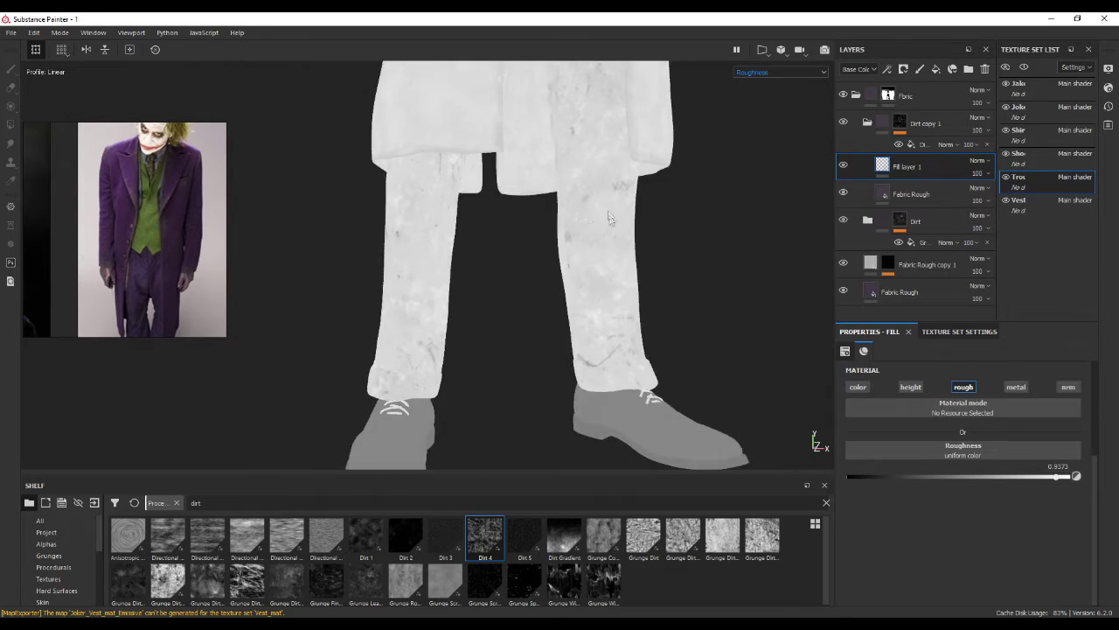
{"action": "scroll", "coordinate": [701, 248], "scroll_direction": "up", "scroll_amount": 5}
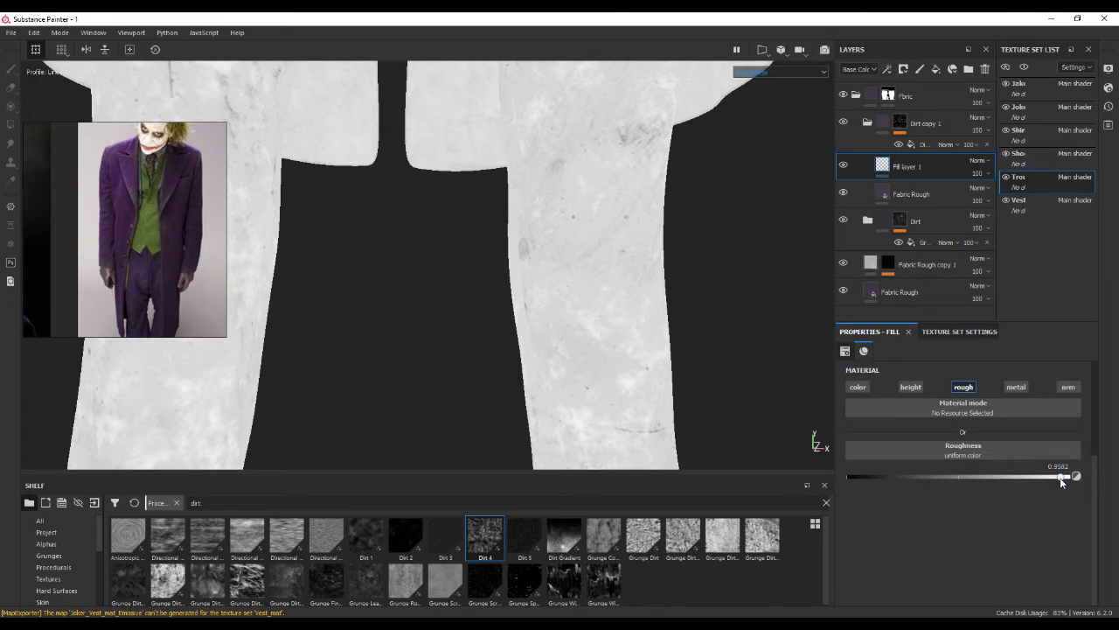
{"action": "left_click_drag", "start_coordinate": [1061, 476], "coordinate": [1064, 476]}
- Check Fill layer 1's roughness in the Dirt folder, then return to full material view (M)
{"action": "left_click", "coordinate": [872, 260]}
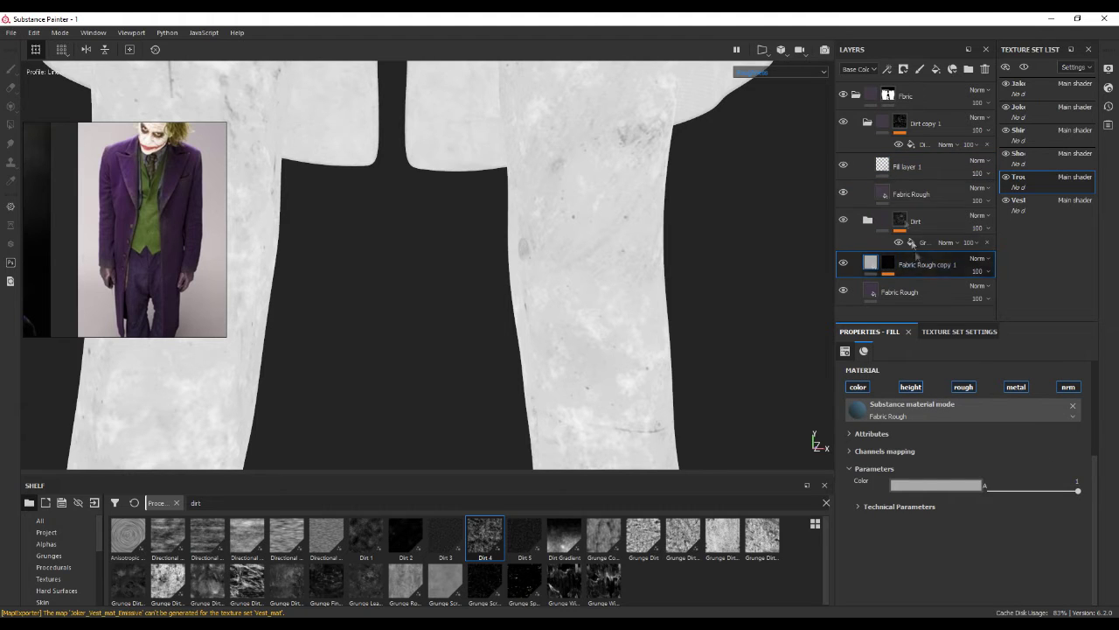
{"action": "left_click", "coordinate": [868, 223]}
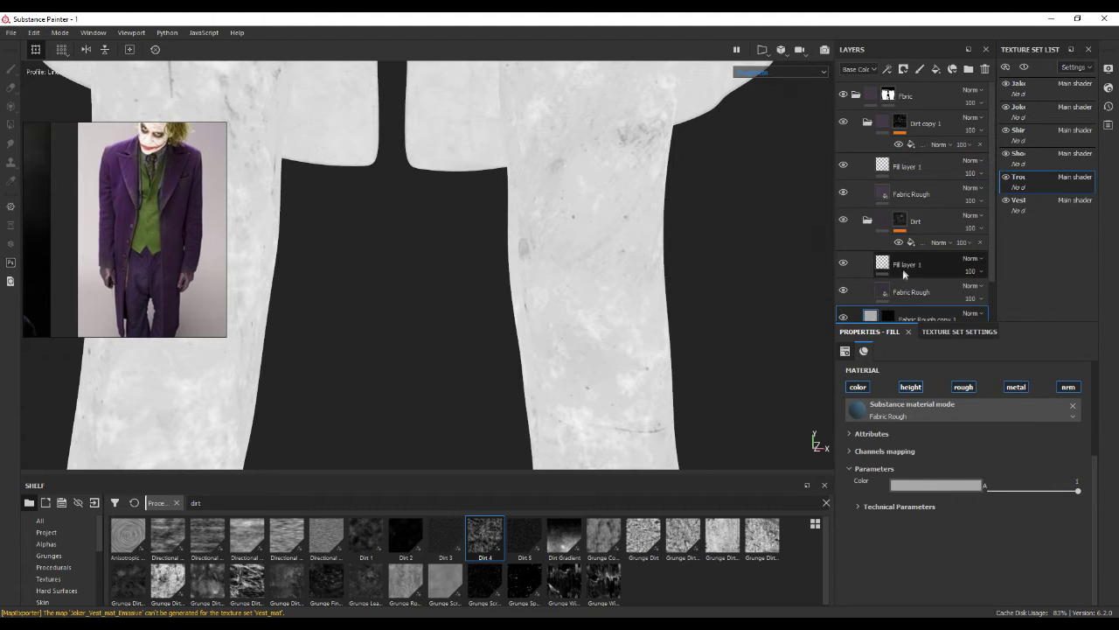
{"action": "left_click", "coordinate": [902, 268]}
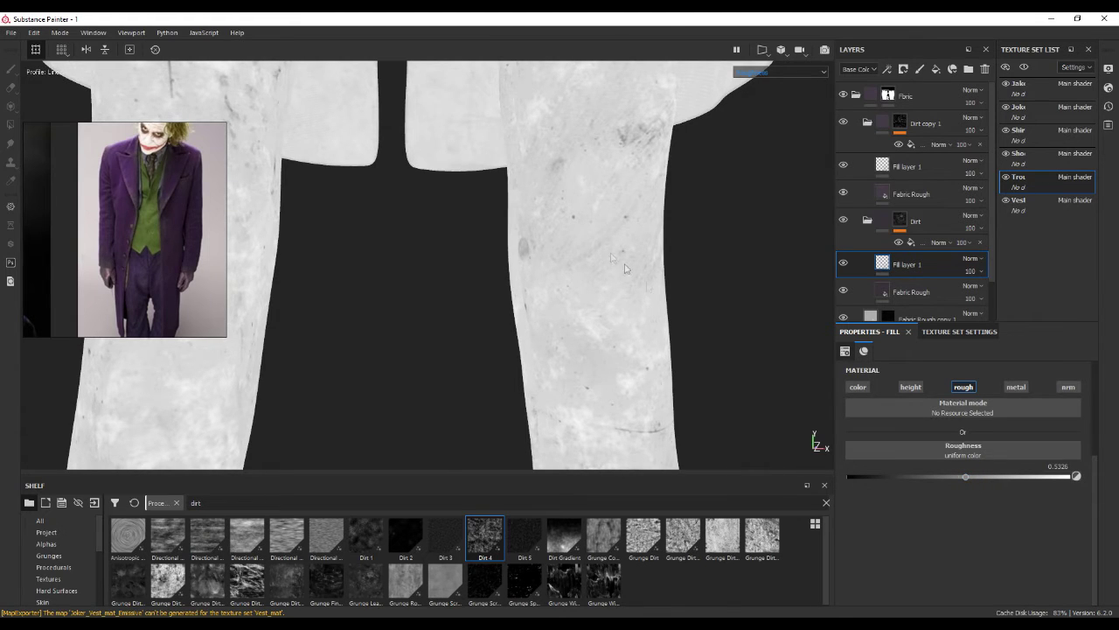
{"action": "key", "text": "m"}
{"action": "scroll", "coordinate": [617, 219], "scroll_direction": "down", "scroll_amount": 5}
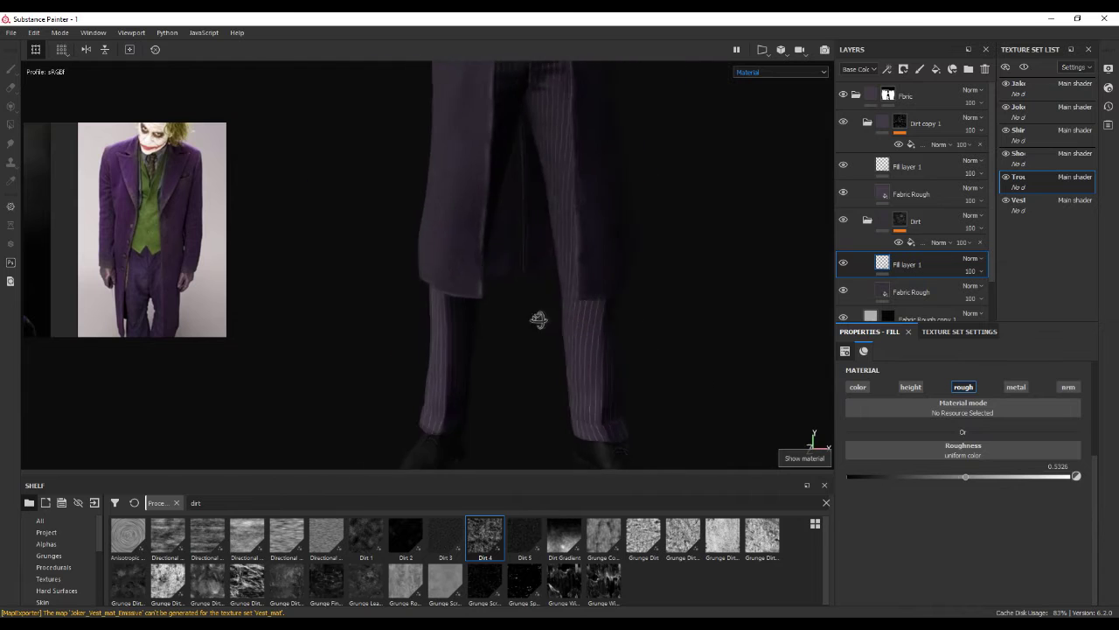
{"action": "mouse_move", "coordinate": [568, 307]}
{"action": "left_mouse_down", "text": "alt"}
{"action": "mouse_move", "coordinate": [580, 279]}
{"action": "mouse_move", "coordinate": [455, 275]}
{"action": "mouse_move", "coordinate": [590, 270]}
{"action": "left_mouse_up", "text": "alt"}
{"action": "mouse_move", "coordinate": [589, 252]}
{"action": "middle_mouse_down", "text": "alt"}
{"action": "mouse_move", "coordinate": [589, 345]}
{"action": "mouse_move", "coordinate": [540, 323]}
{"action": "middle_mouse_up", "text": "alt"}
{"action": "mouse_move", "coordinate": [540, 323]}
{"action": "left_mouse_down", "text": "alt"}
{"action": "mouse_move", "coordinate": [612, 237]}
{"action": "mouse_move", "coordinate": [598, 250]}
{"action": "mouse_move", "coordinate": [586, 236]}
{"action": "mouse_move", "coordinate": [579, 245]}
{"action": "left_mouse_up", "text": "alt"}
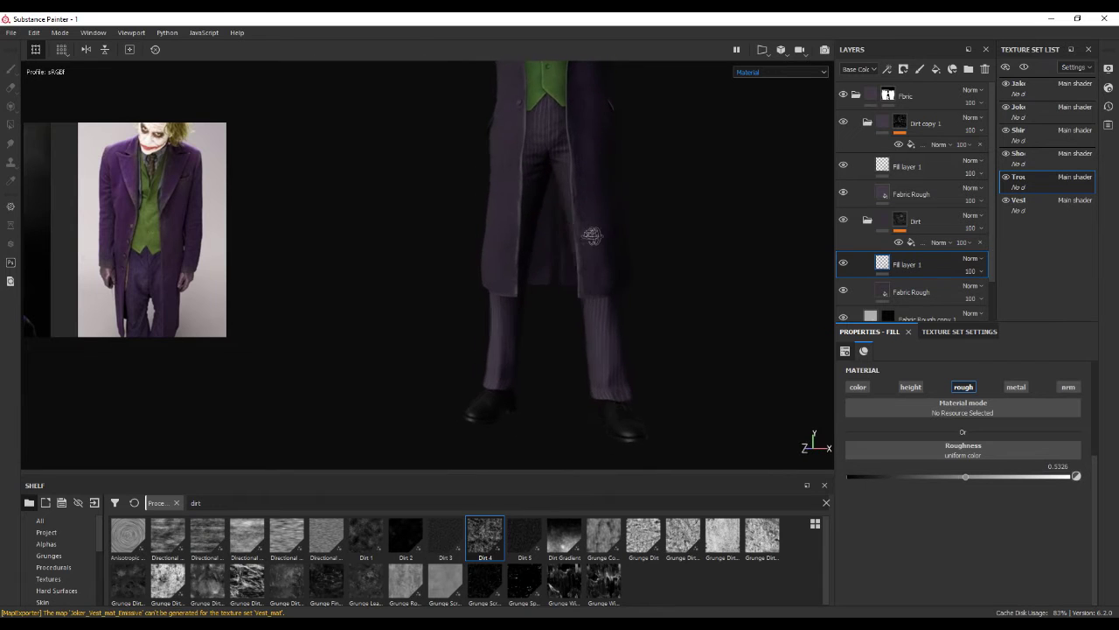
- Collapse the Dirt and Dirt copy 1 folders and frame the Joker's legs
{"action": "left_click", "coordinate": [867, 223]}
{"action": "left_click", "coordinate": [867, 122]}
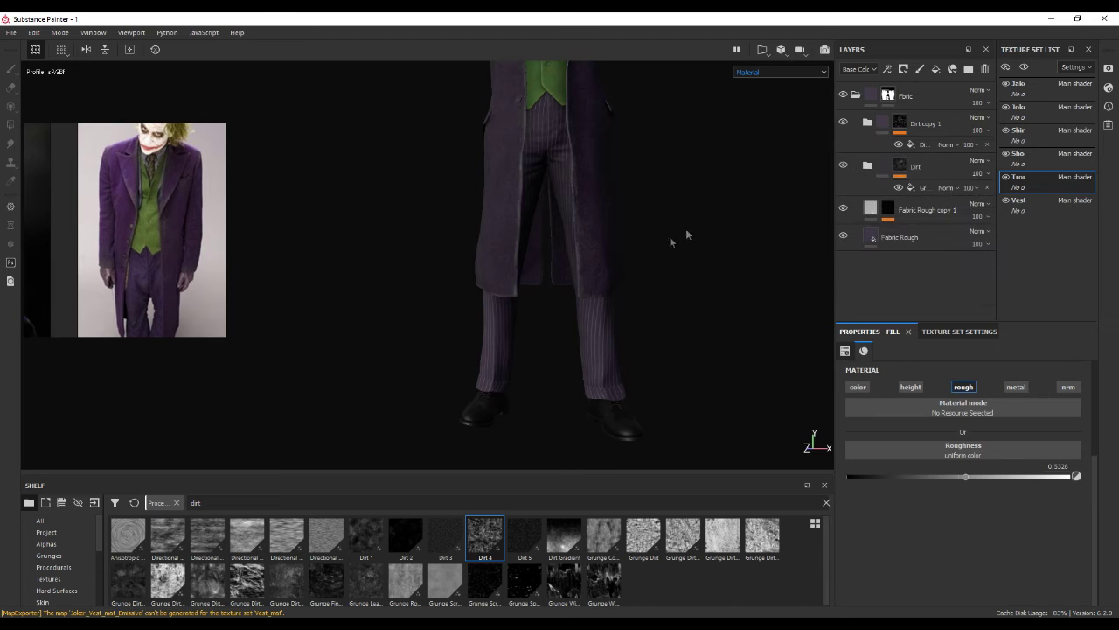
{"action": "mouse_move", "coordinate": [631, 321]}
{"action": "left_mouse_down", "text": "alt"}
{"action": "mouse_move", "coordinate": [649, 332]}
{"action": "mouse_move", "coordinate": [605, 350]}
{"action": "mouse_move", "coordinate": [623, 356]}
{"action": "mouse_move", "coordinate": [629, 277]}
{"action": "mouse_move", "coordinate": [825, 270]}
{"action": "mouse_move", "coordinate": [560, 257]}
{"action": "left_mouse_up", "text": "alt"}
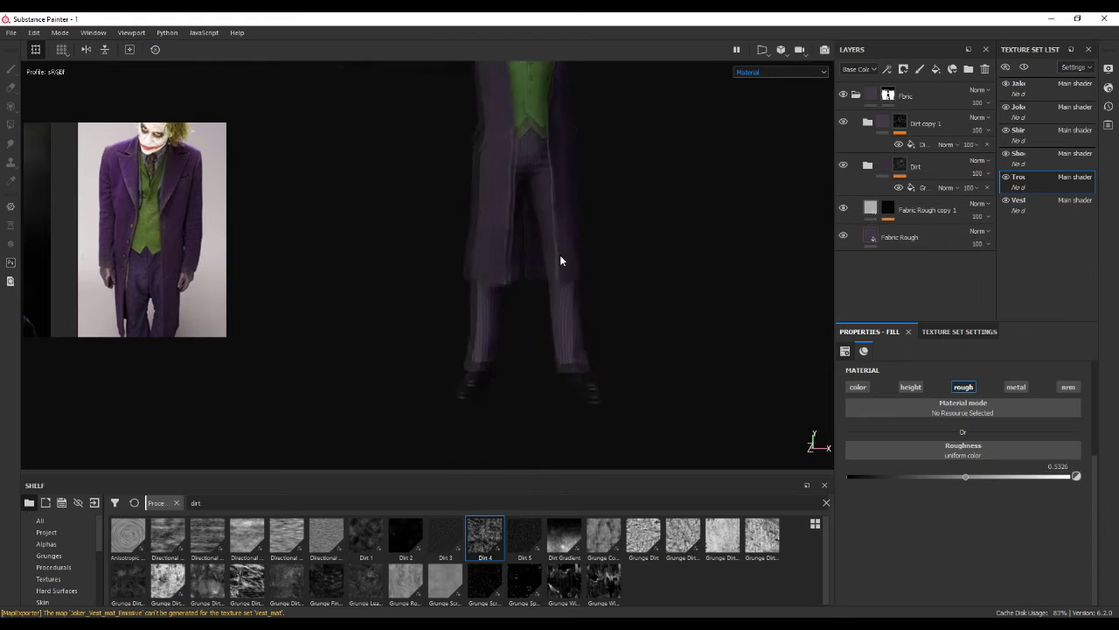
{"action": "right_click_drag", "start_coordinate": [535, 266], "coordinate": [554, 295], "text": "alt"}
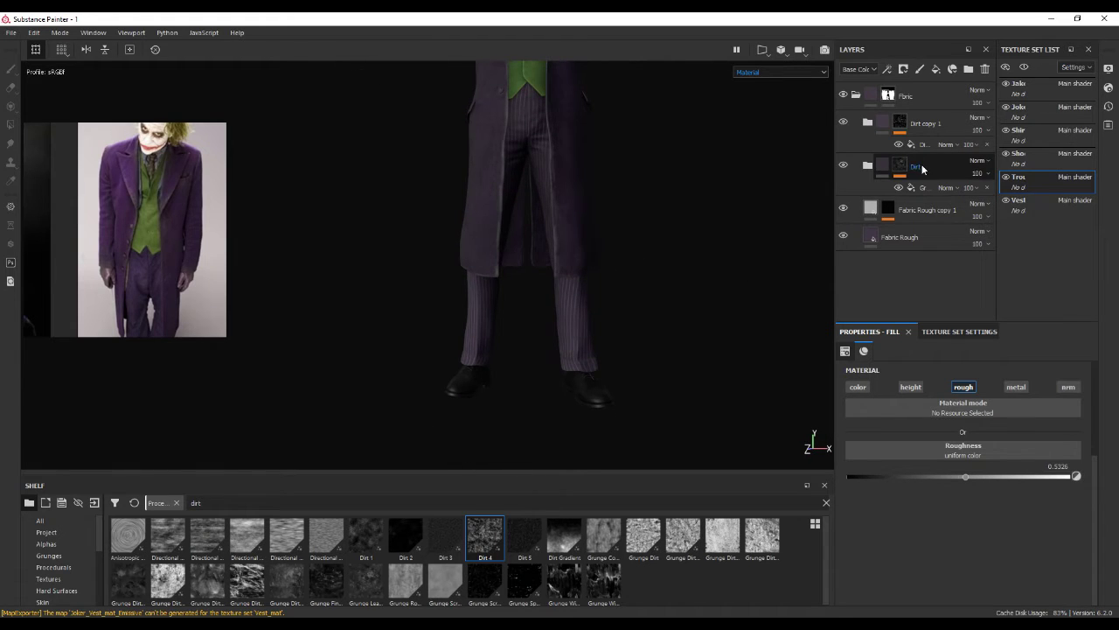
- Create a new folder named Old above the Dirt copy 1 folder
{"action": "left_click", "coordinate": [922, 168]}
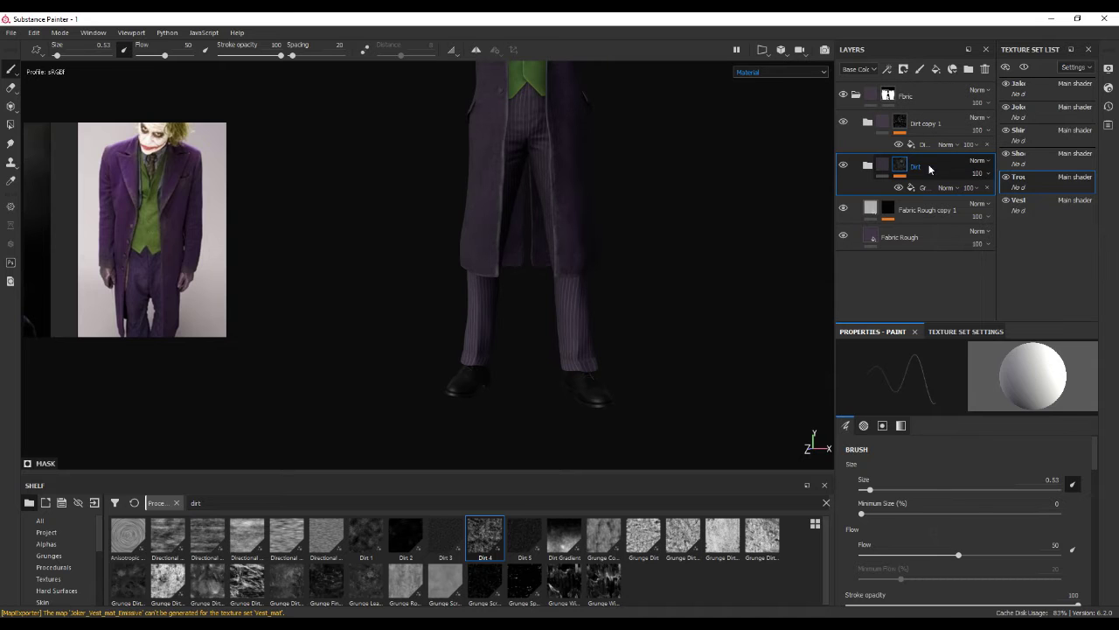
{"action": "right_click", "coordinate": [930, 169]}
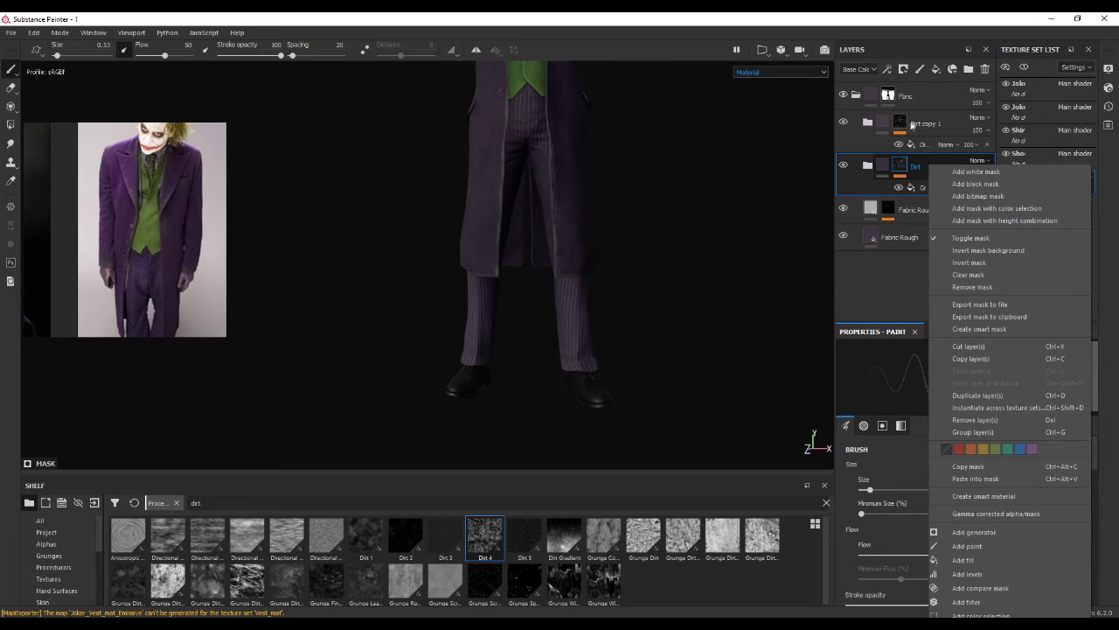
{"action": "left_click", "coordinate": [907, 128]}
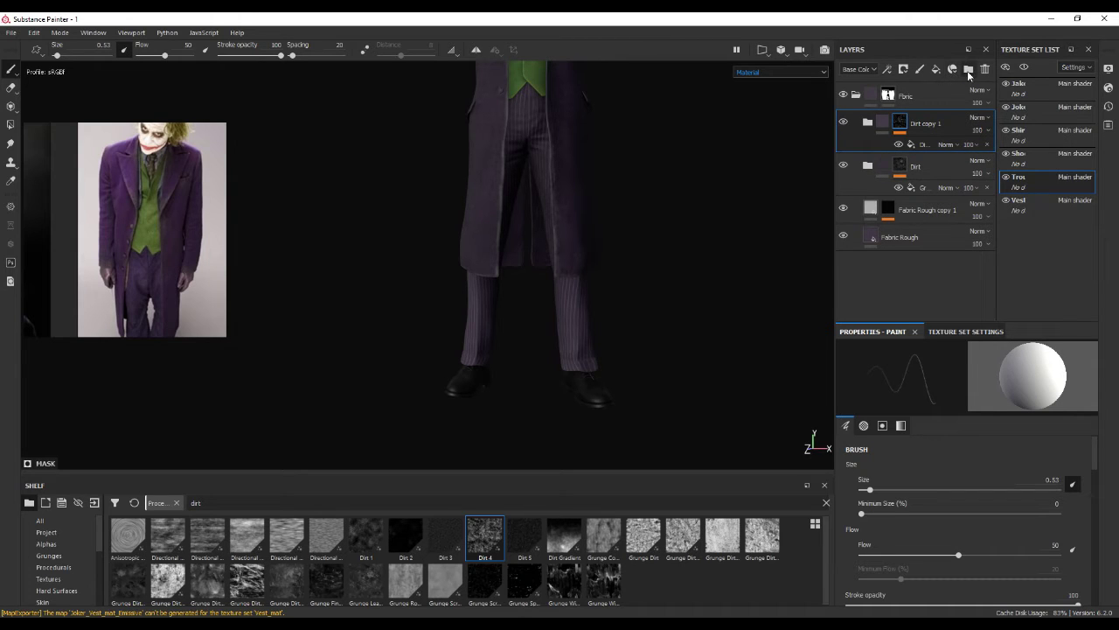
{"action": "left_click", "coordinate": [967, 70]}
{"action": "type", "text": "Old"}
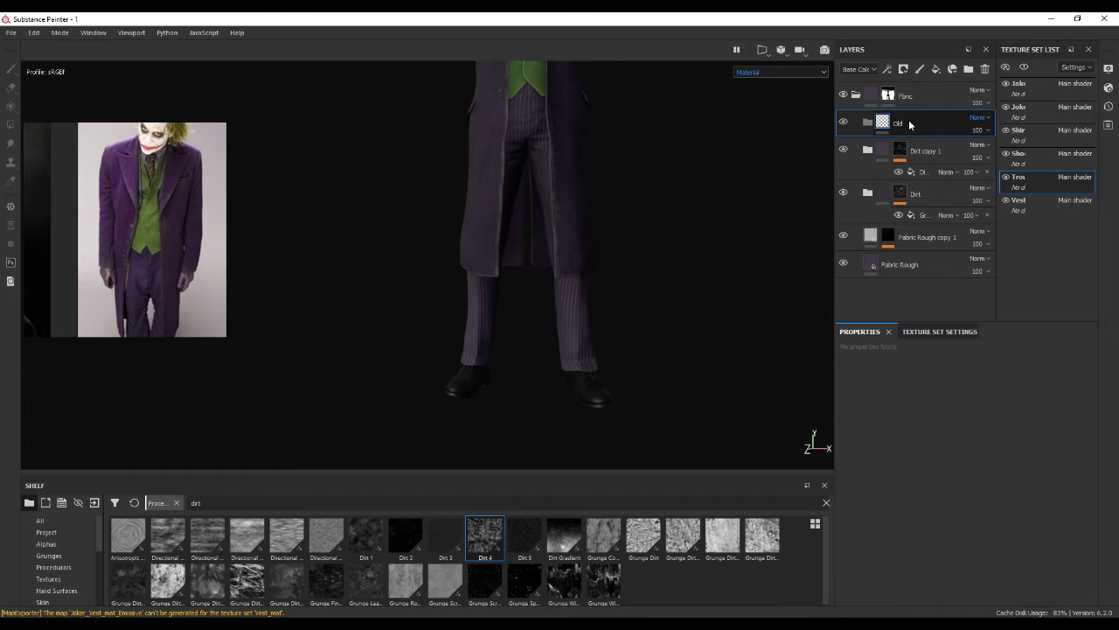
{"action": "right_click_drag", "start_coordinate": [498, 368], "coordinate": [633, 323], "text": "alt"}
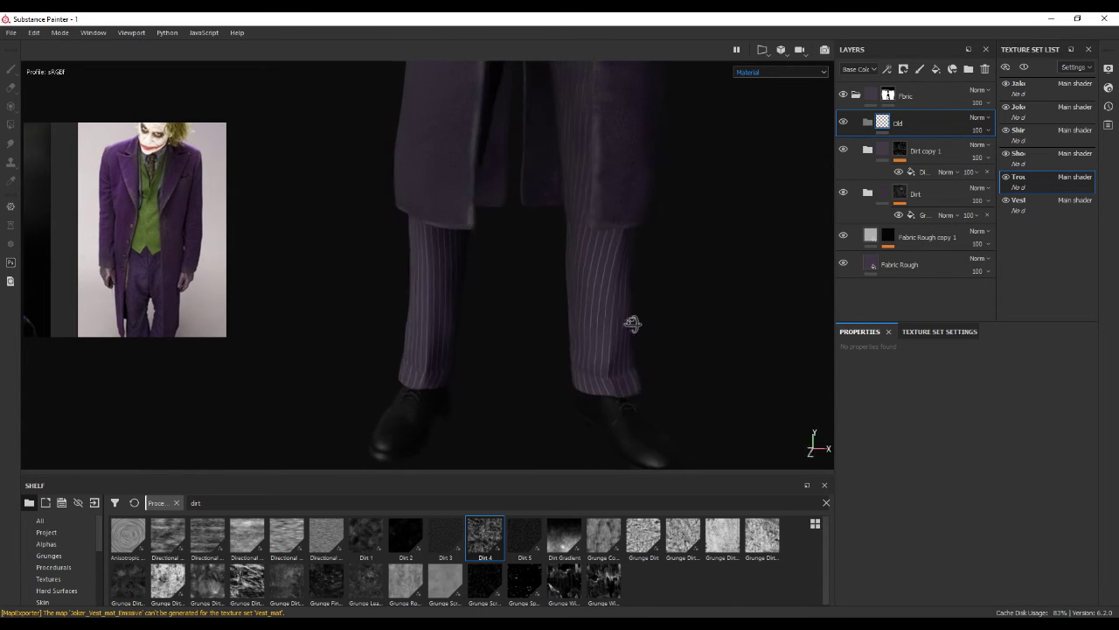
- Give Fill layer 2 a brightened purple base colour and disable its height, metal and normal channels
{"action": "mouse_move", "coordinate": [632, 324]}
{"action": "left_mouse_down", "text": "alt"}
{"action": "mouse_move", "coordinate": [526, 282]}
{"action": "mouse_move", "coordinate": [623, 320]}
{"action": "mouse_move", "coordinate": [575, 375]}
{"action": "mouse_move", "coordinate": [512, 295]}
{"action": "mouse_move", "coordinate": [600, 300]}
{"action": "mouse_move", "coordinate": [605, 344]}
{"action": "mouse_move", "coordinate": [743, 257]}
{"action": "left_mouse_up", "text": "alt"}
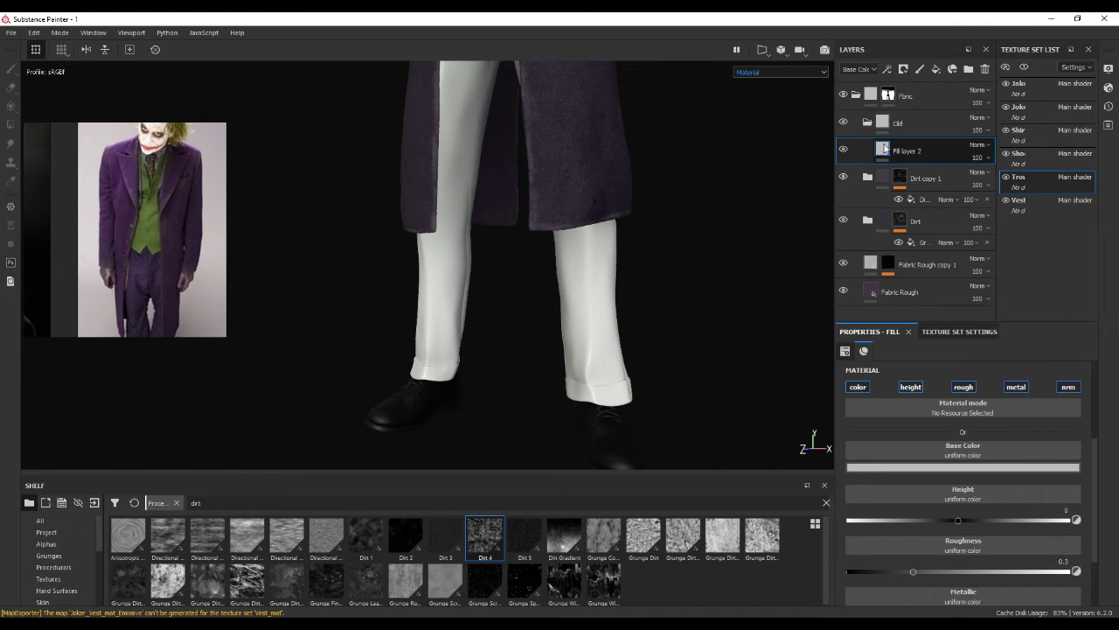
{"action": "left_click", "coordinate": [957, 468]}
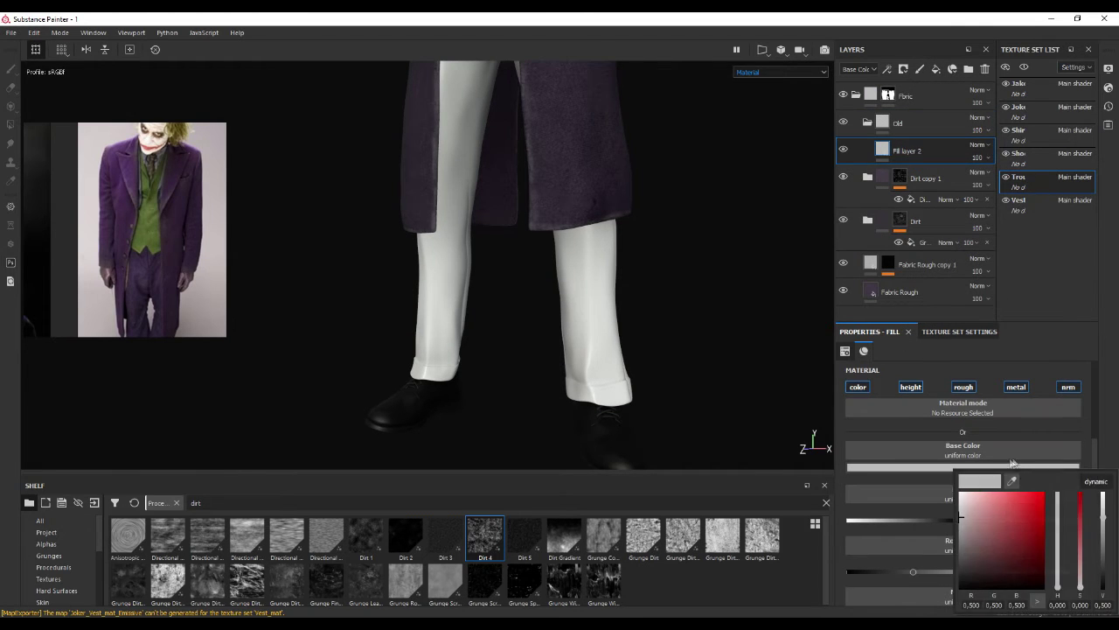
{"action": "mouse_move", "coordinate": [960, 516]}
{"action": "left_mouse_down"}
{"action": "mouse_move", "coordinate": [1014, 542]}
{"action": "mouse_move", "coordinate": [1057, 524]}
{"action": "left_mouse_up"}
{"action": "left_click", "coordinate": [669, 312]}
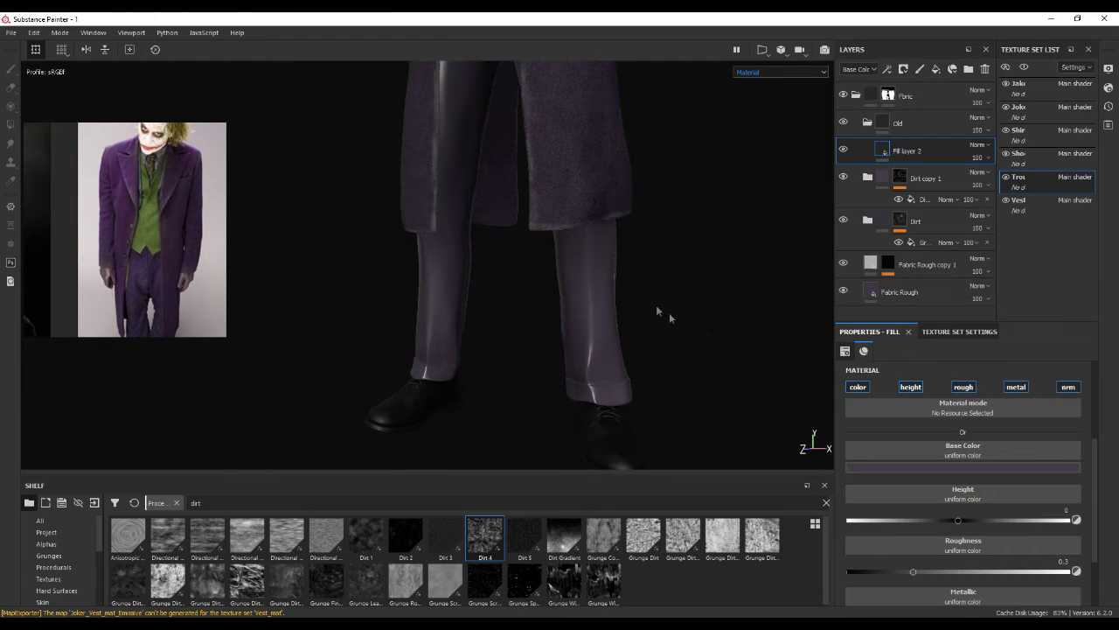
{"action": "left_click", "coordinate": [1012, 468]}
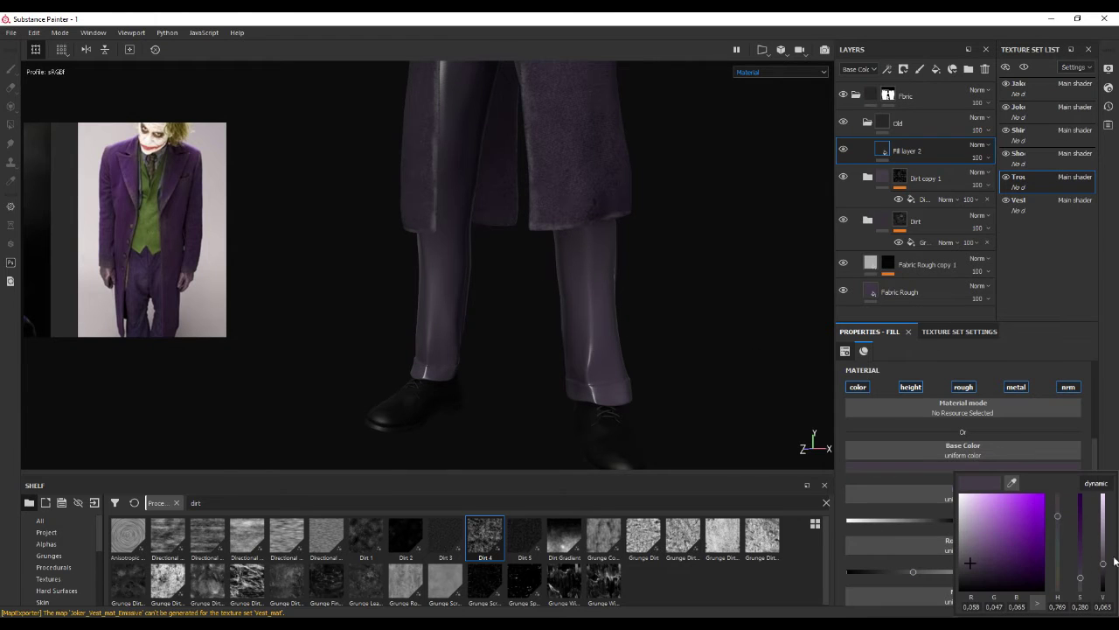
{"action": "left_click_drag", "start_coordinate": [1107, 571], "coordinate": [1109, 559]}
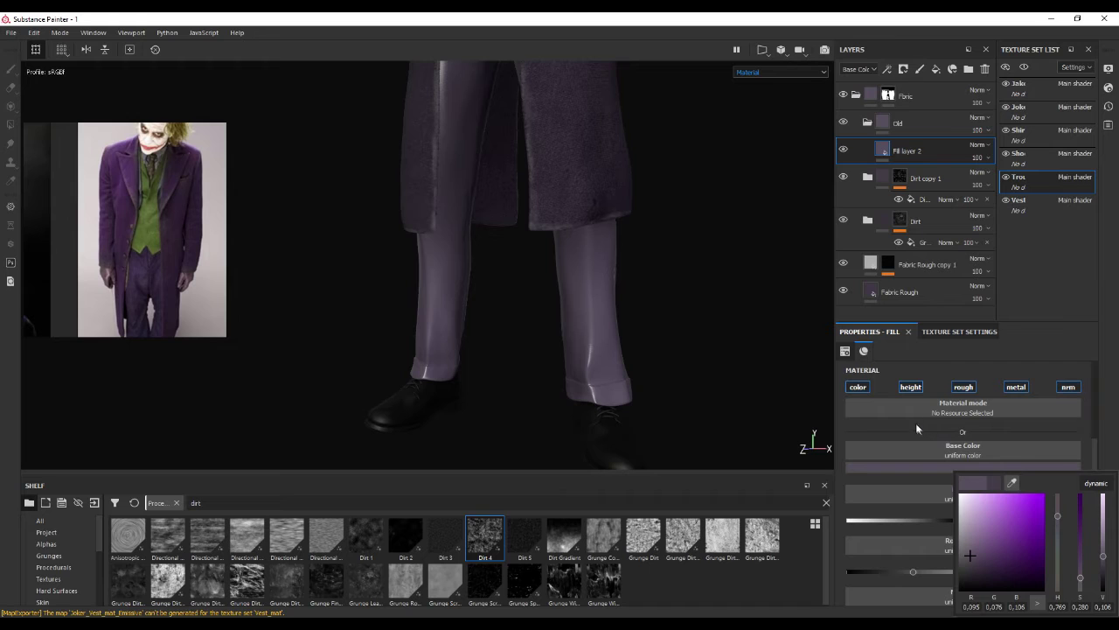
{"action": "left_click", "coordinate": [915, 391]}
{"action": "left_click", "coordinate": [1015, 386]}
{"action": "left_click", "coordinate": [1068, 387]}
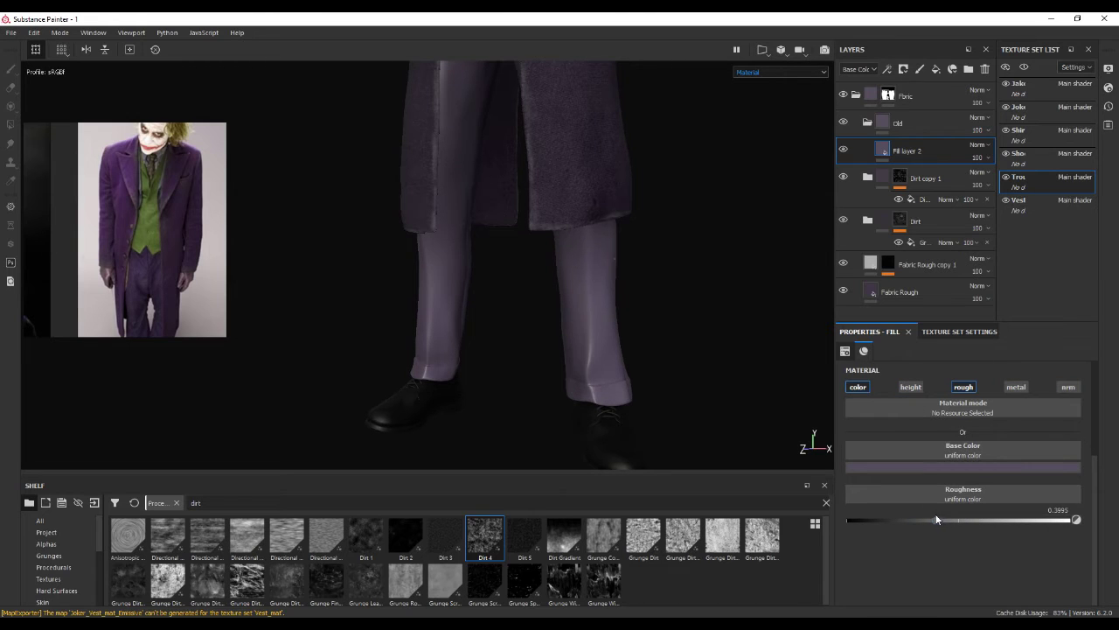
- Change Fill layer 2's base colour to dark grey
{"action": "left_click", "coordinate": [957, 468]}
{"action": "mouse_move", "coordinate": [1099, 555]}
{"action": "left_mouse_down"}
{"action": "mouse_move", "coordinate": [1098, 488]}
{"action": "mouse_move", "coordinate": [1066, 573]}
{"action": "mouse_move", "coordinate": [1078, 584]}
{"action": "left_mouse_up"}
{"action": "left_click_drag", "start_coordinate": [1099, 489], "coordinate": [1107, 546]}
{"action": "right_click", "coordinate": [910, 153]}
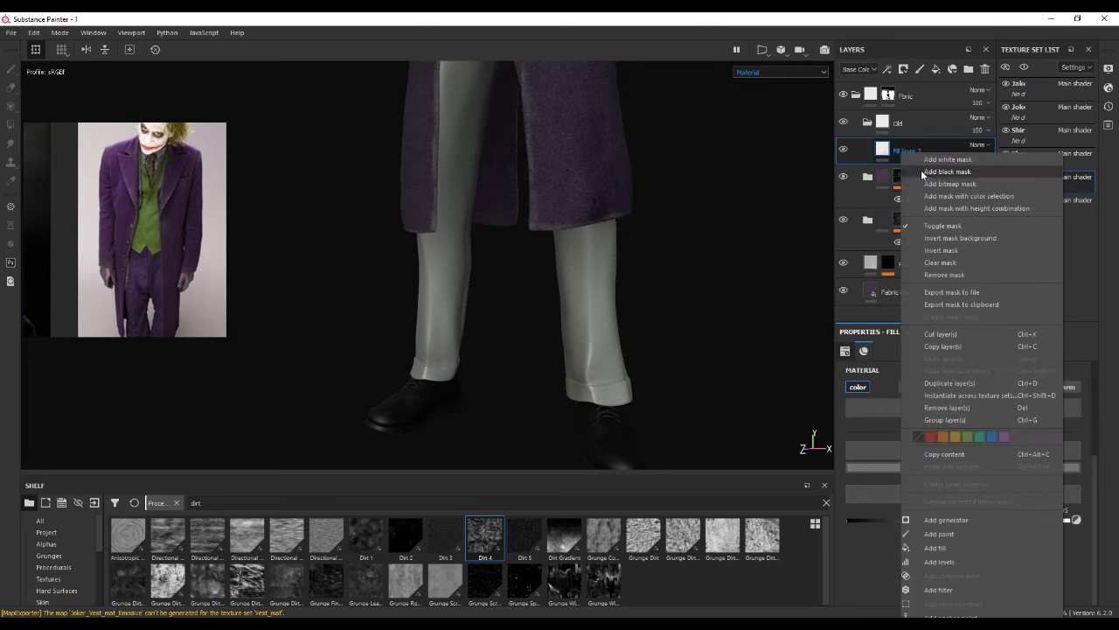
- Add a black mask to the Old folder
{"action": "left_click", "coordinate": [901, 123]}
{"action": "right_click", "coordinate": [902, 122]}
{"action": "key", "text": "Escape"}
{"action": "scroll", "coordinate": [704, 326], "scroll_direction": "up", "scroll_amount": 3}
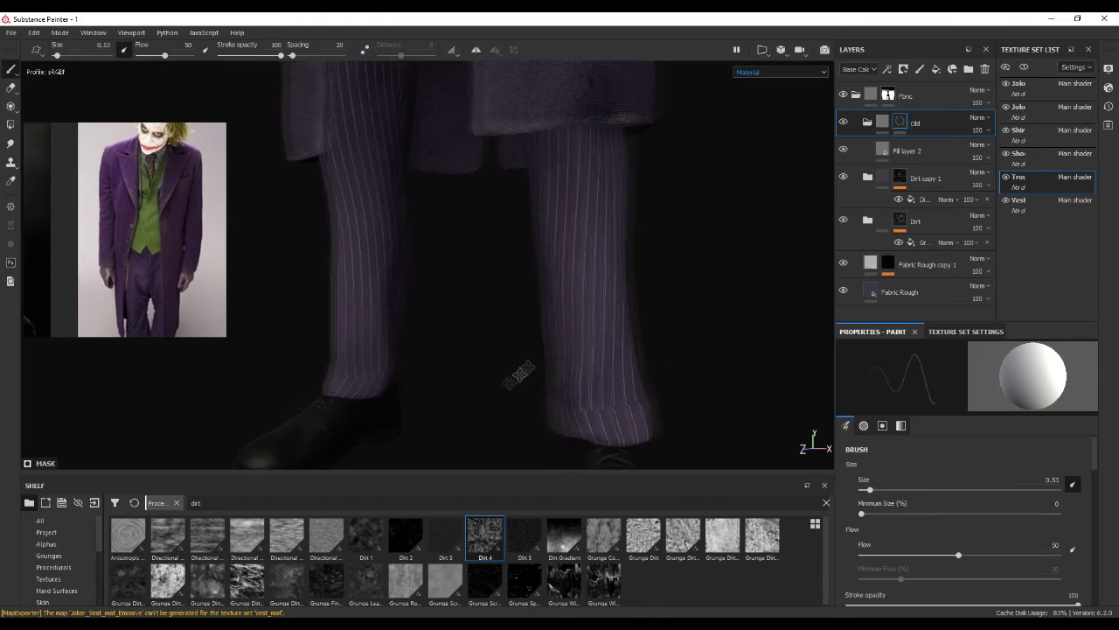
{"action": "scroll", "coordinate": [704, 326], "scroll_direction": "up", "scroll_amount": 3}
{"action": "scroll", "coordinate": [704, 326], "scroll_direction": "up", "scroll_amount": 3}
{"action": "scroll", "coordinate": [726, 330], "scroll_direction": "down", "scroll_amount": 2}
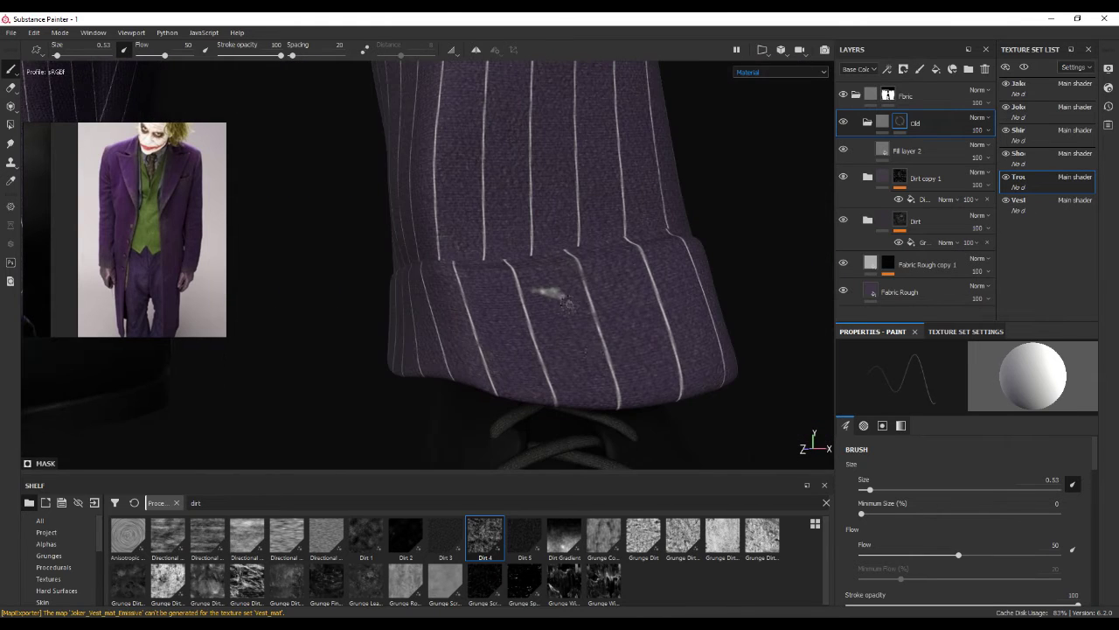
- Sample a purple from the screen and saturate Fill layer 2's base colour to deep purple
{"action": "left_click", "coordinate": [906, 151]}
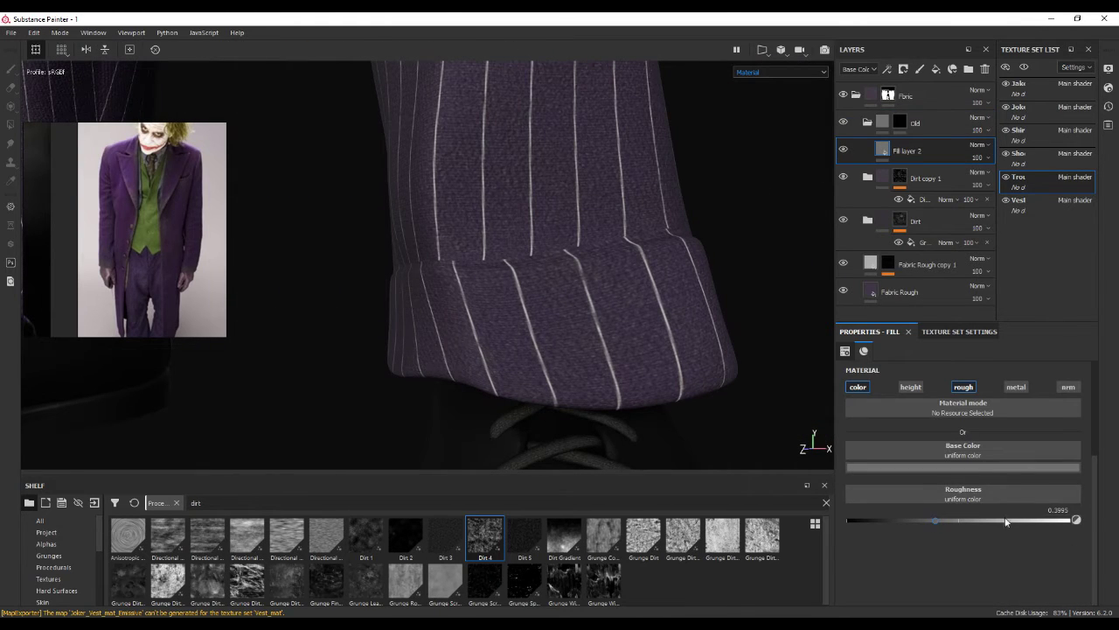
{"action": "left_click", "coordinate": [962, 468]}
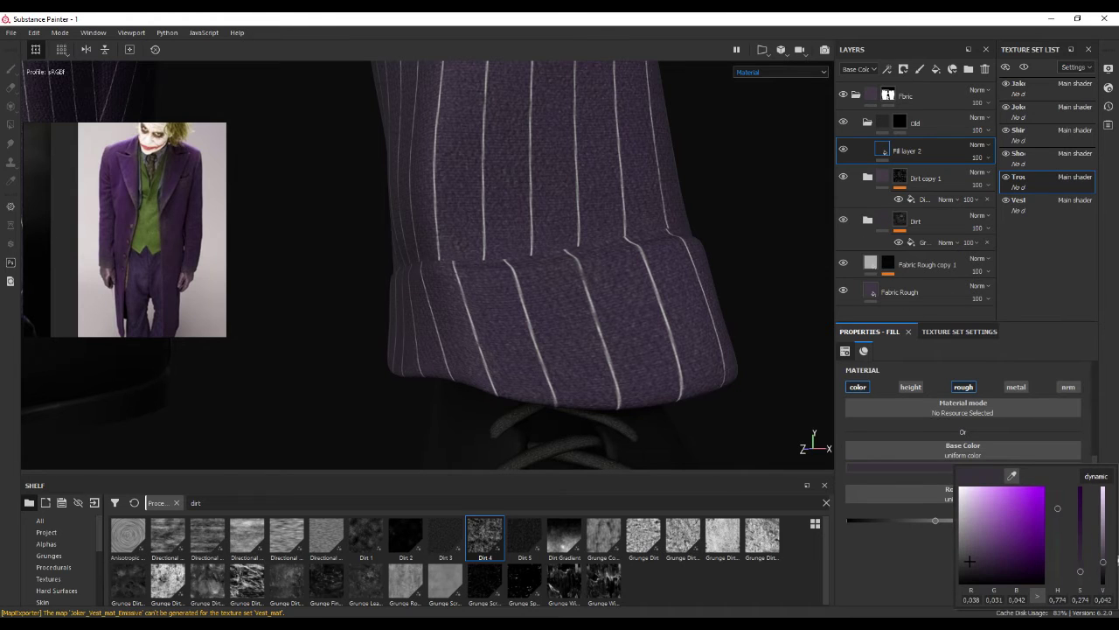
{"action": "mouse_move", "coordinate": [1107, 562]}
{"action": "left_mouse_down"}
{"action": "mouse_move", "coordinate": [1104, 505]}
{"action": "mouse_move", "coordinate": [1107, 540]}
{"action": "left_mouse_up"}
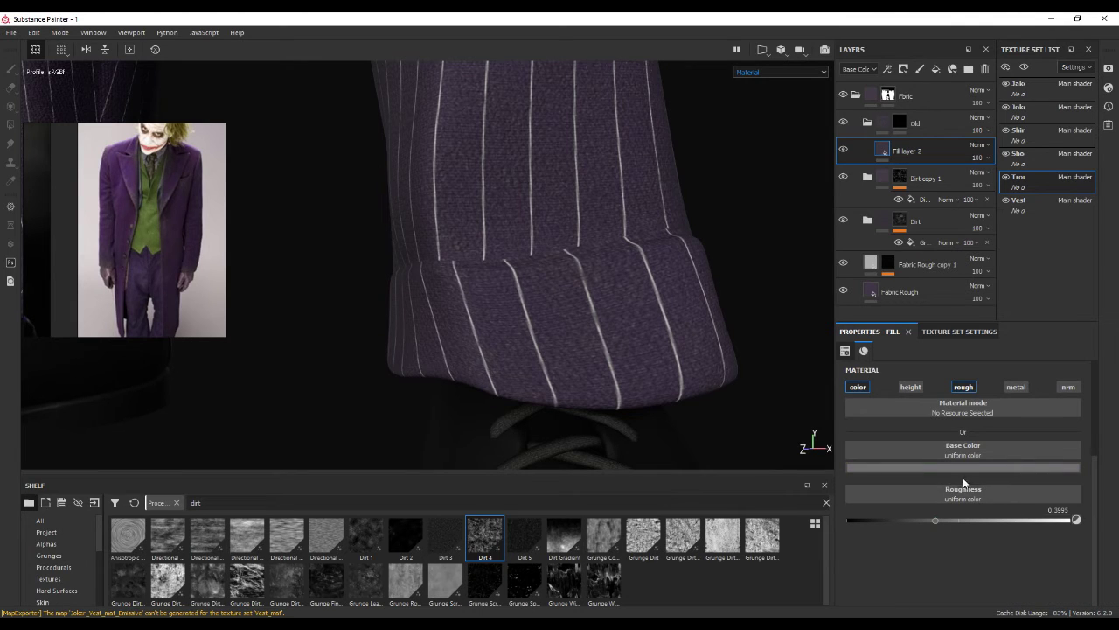
{"action": "left_click", "coordinate": [1013, 481]}
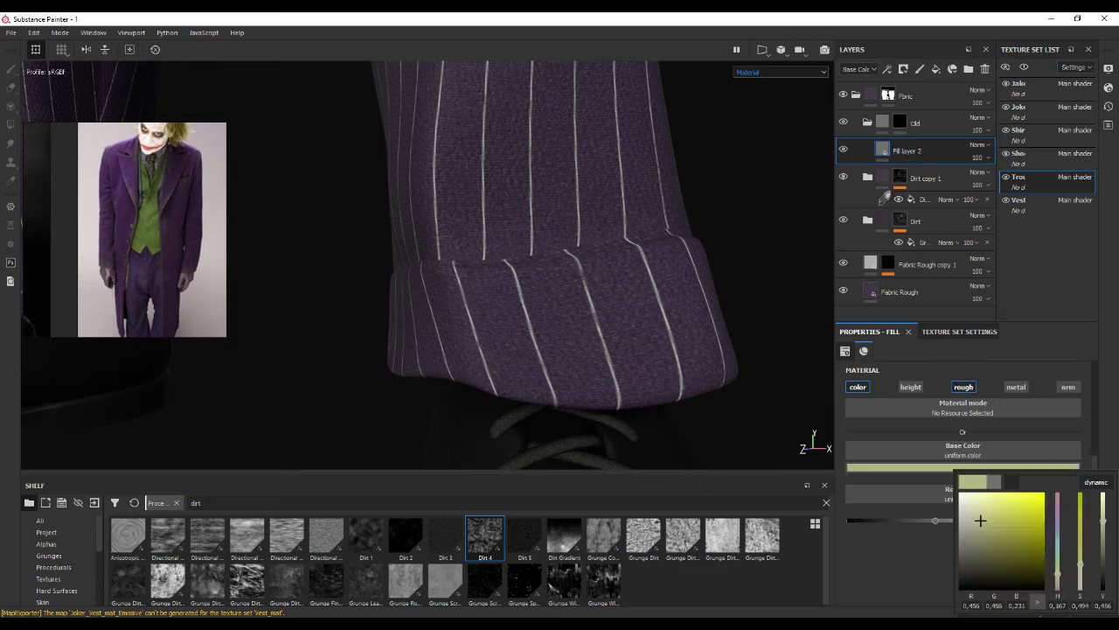
{"action": "left_click", "coordinate": [893, 236]}
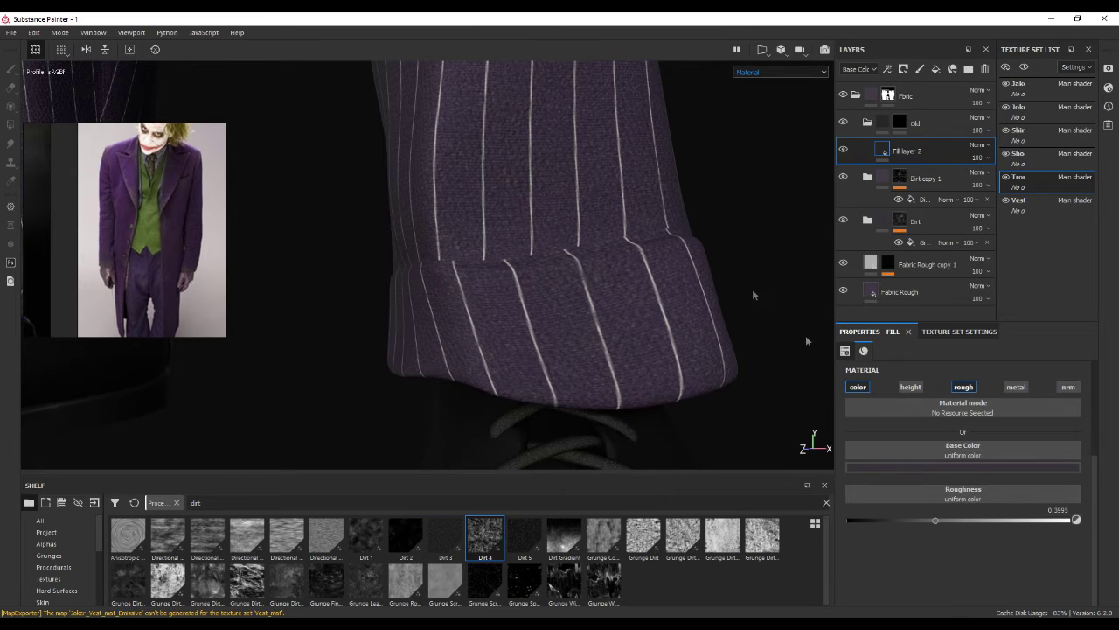
{"action": "left_click", "coordinate": [988, 466]}
{"action": "left_click_drag", "start_coordinate": [1088, 560], "coordinate": [1078, 504]}
- Test-paint strokes on the cuff through the Old mask, trying a grey base colour
{"action": "left_click_drag", "start_coordinate": [682, 299], "coordinate": [664, 288], "text": "alt"}
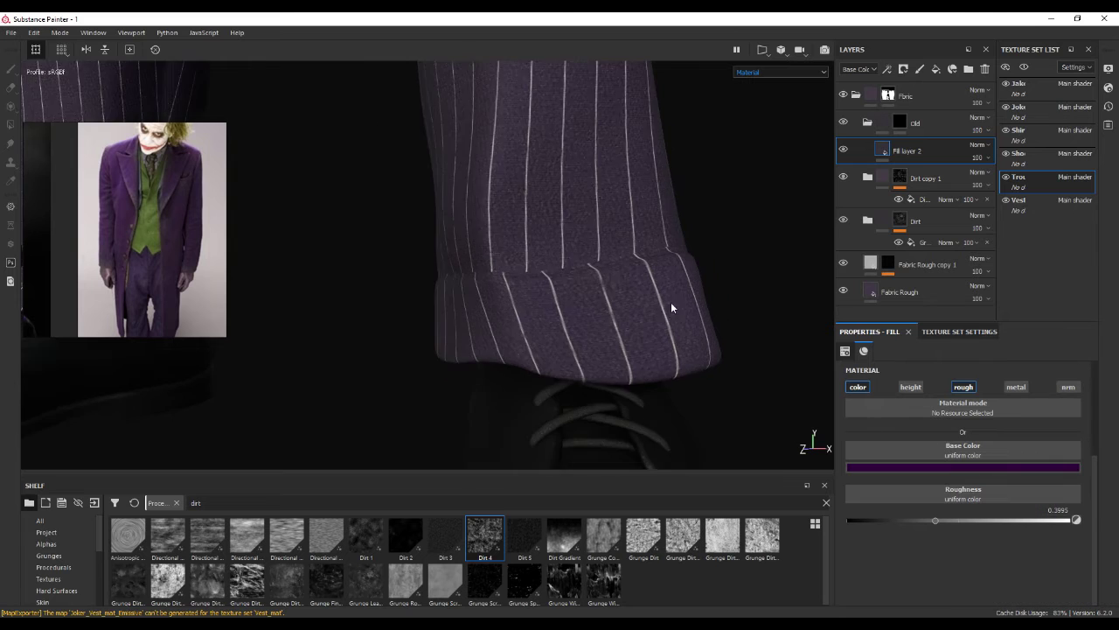
{"action": "left_click", "coordinate": [899, 123]}
{"action": "mouse_move", "coordinate": [575, 313]}
{"action": "left_mouse_down"}
{"action": "mouse_move", "coordinate": [601, 303]}
{"action": "mouse_move", "coordinate": [660, 332]}
{"action": "left_mouse_up"}
{"action": "left_click", "coordinate": [907, 150]}
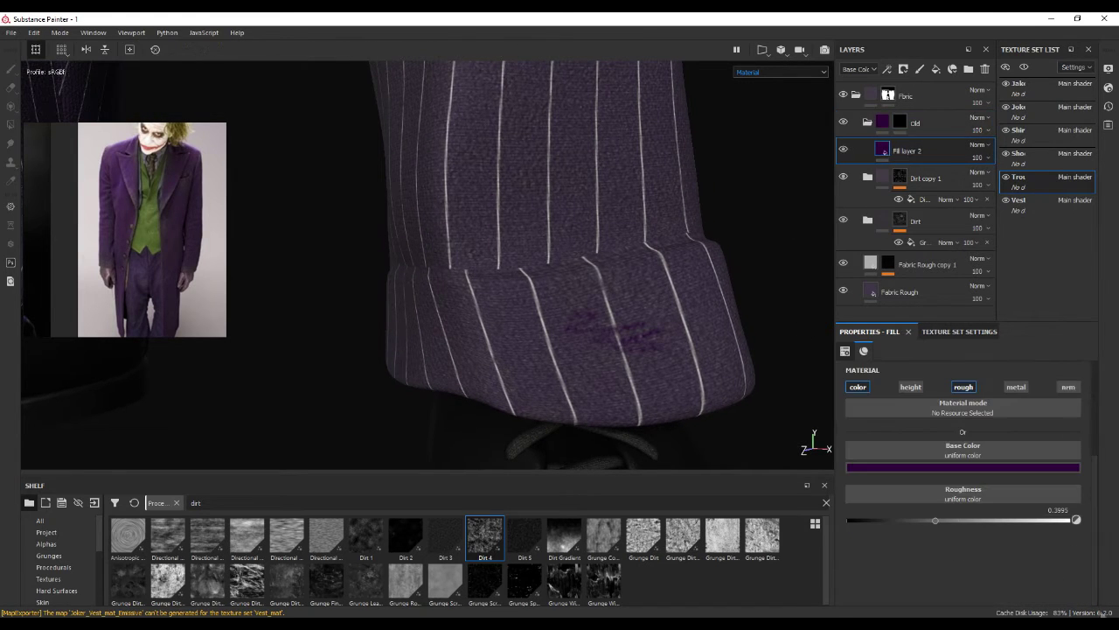
{"action": "left_click", "coordinate": [969, 468]}
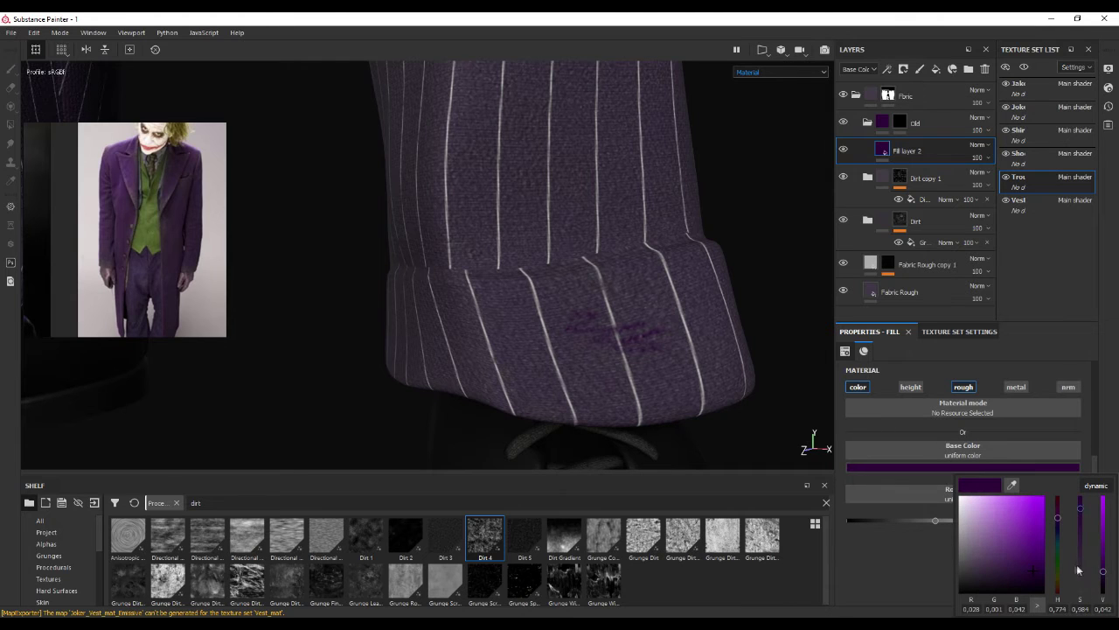
{"action": "left_click", "coordinate": [960, 550]}
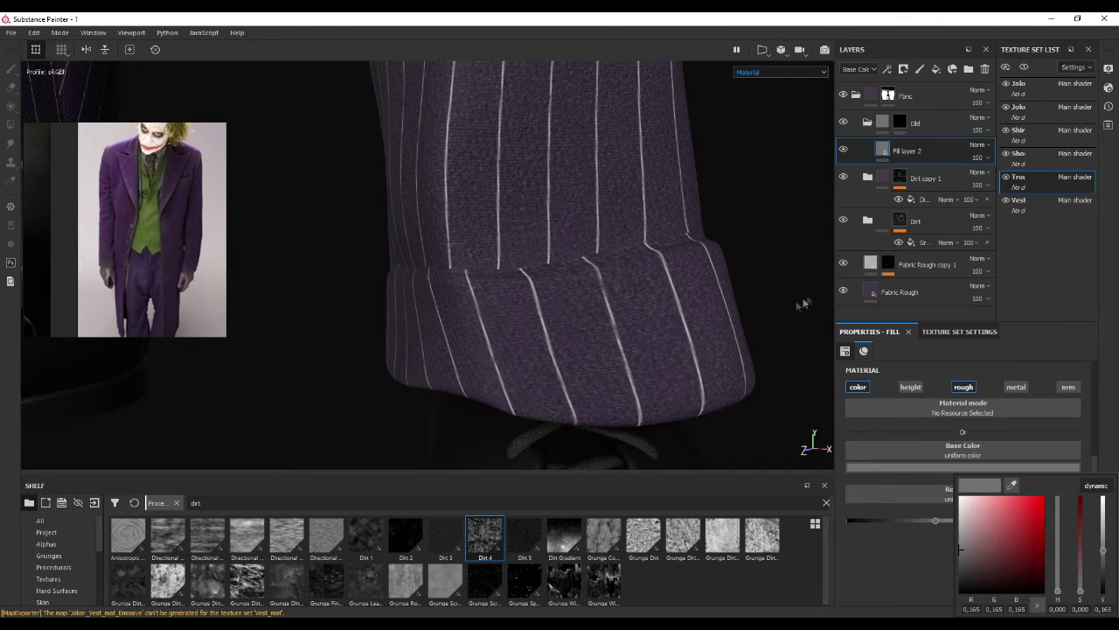
{"action": "left_click", "coordinate": [900, 123]}
{"action": "left_click_drag", "start_coordinate": [674, 278], "coordinate": [652, 331]}
- Settle Fill layer 2 on a slightly darkened dark purple and select the Old mask
{"action": "left_click", "coordinate": [887, 154]}
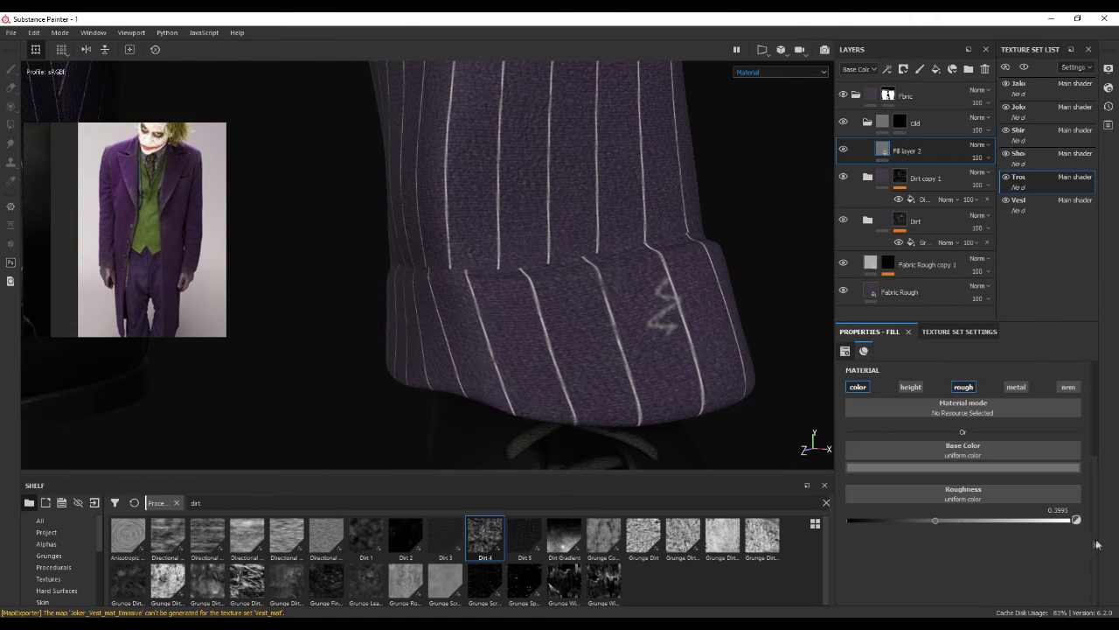
{"action": "left_click", "coordinate": [1023, 468]}
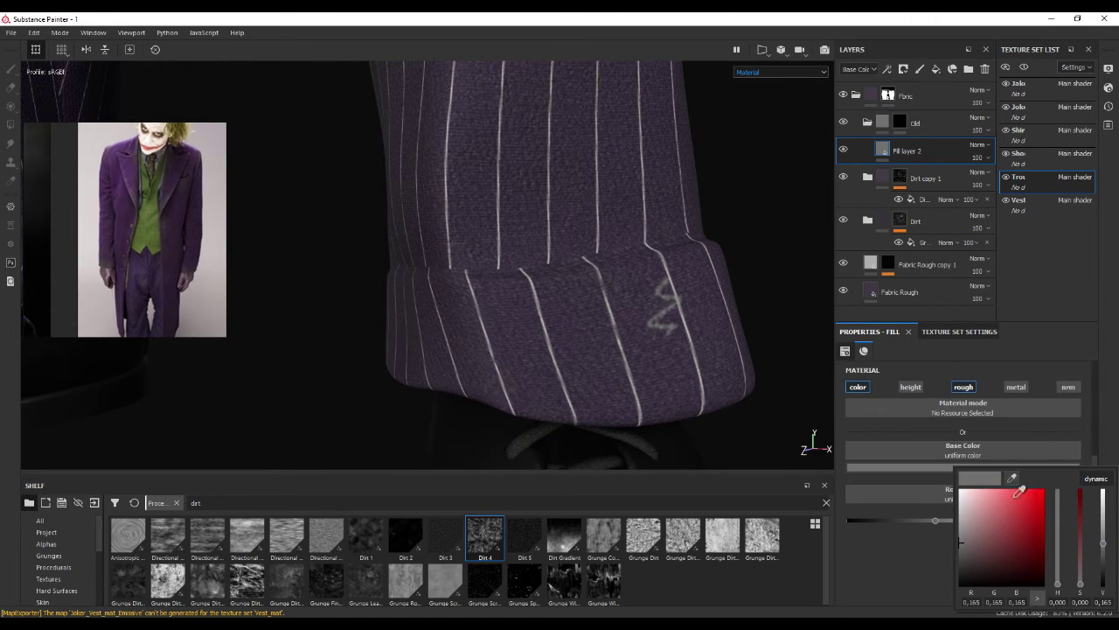
{"action": "left_click", "coordinate": [1020, 492]}
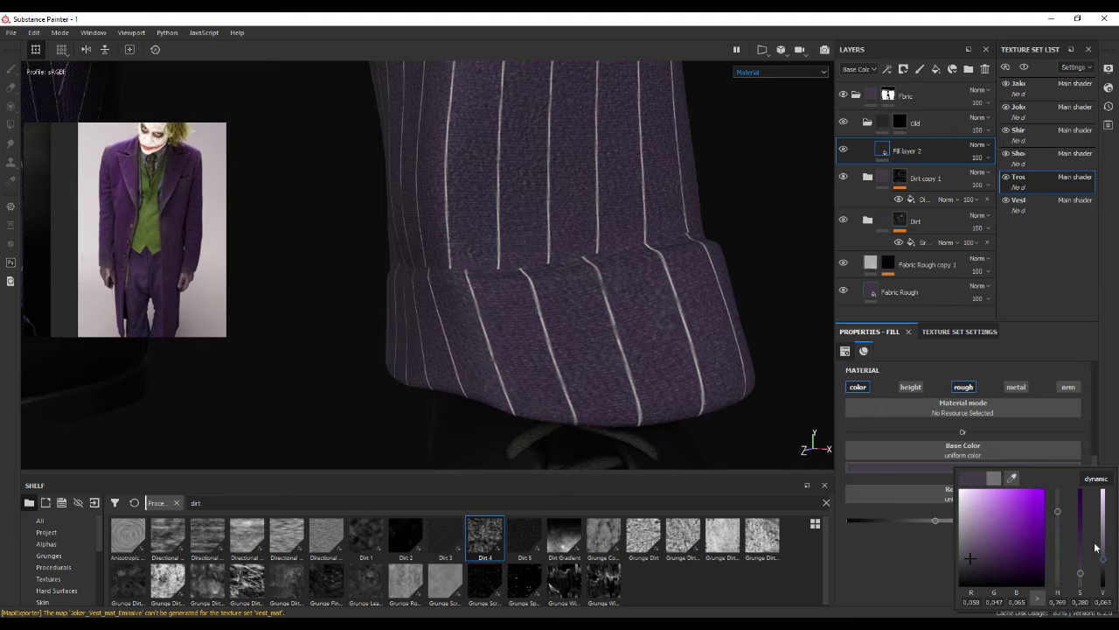
{"action": "left_click_drag", "start_coordinate": [1104, 561], "coordinate": [1105, 548]}
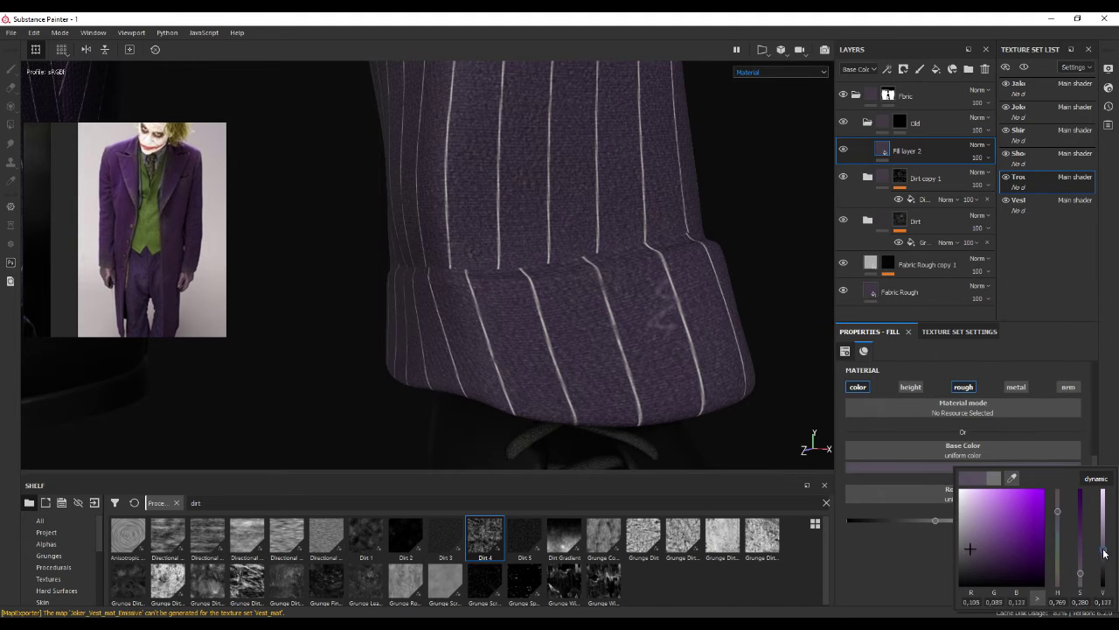
{"action": "scroll", "coordinate": [666, 297], "scroll_direction": "down", "scroll_amount": 3}
{"action": "scroll", "coordinate": [666, 297], "scroll_direction": "down", "scroll_amount": 3}
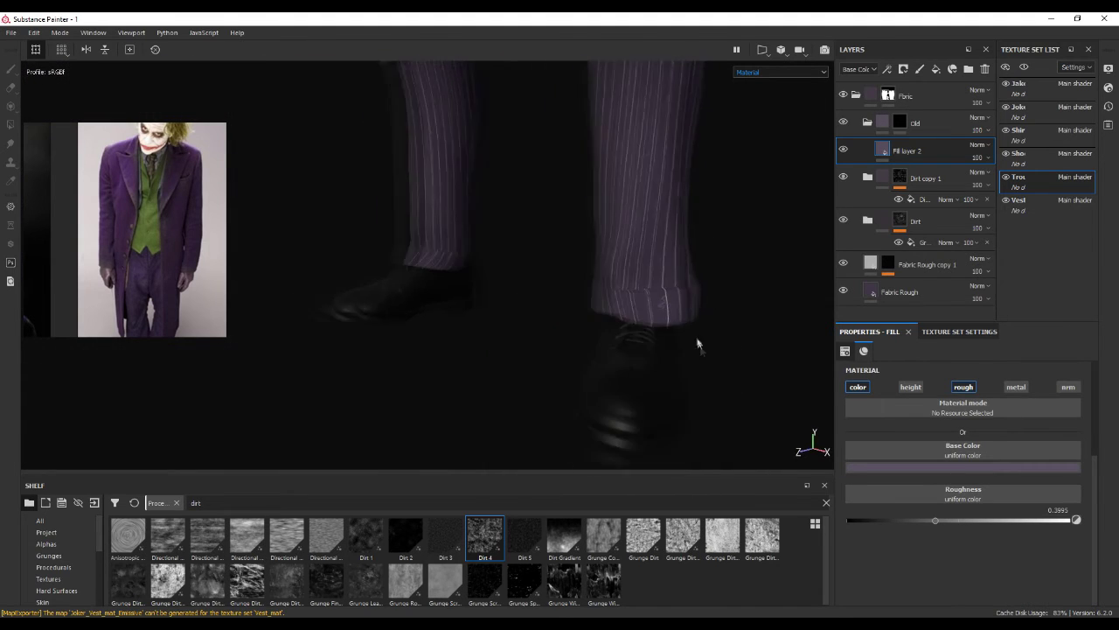
{"action": "scroll", "coordinate": [650, 355], "scroll_direction": "down", "scroll_amount": 2}
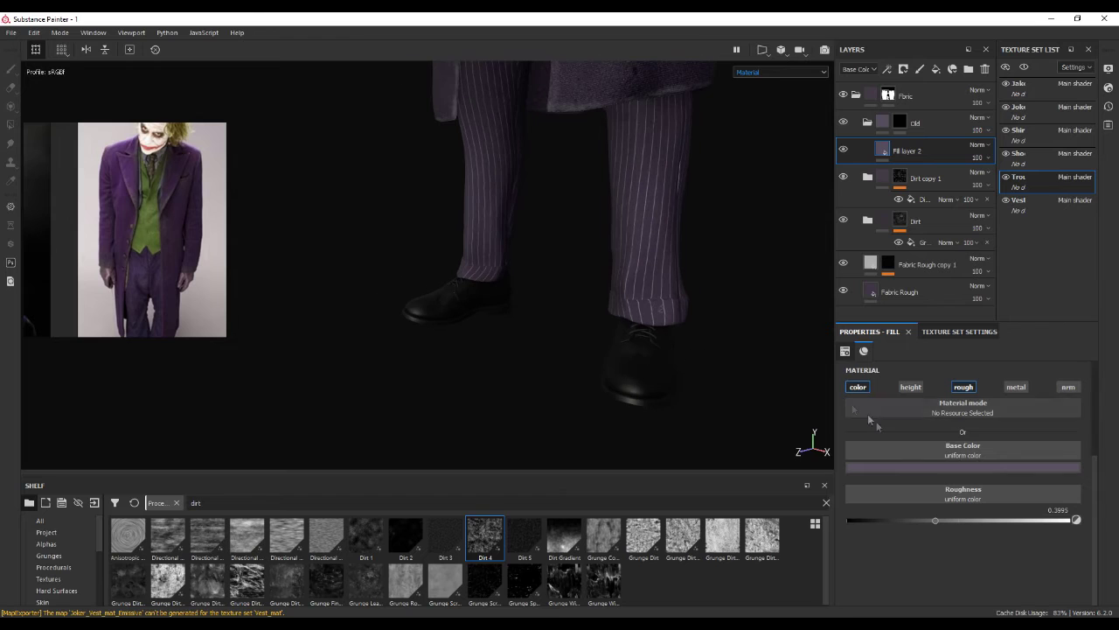
{"action": "left_click", "coordinate": [1050, 467]}
{"action": "left_click_drag", "start_coordinate": [1103, 558], "coordinate": [1104, 551]}
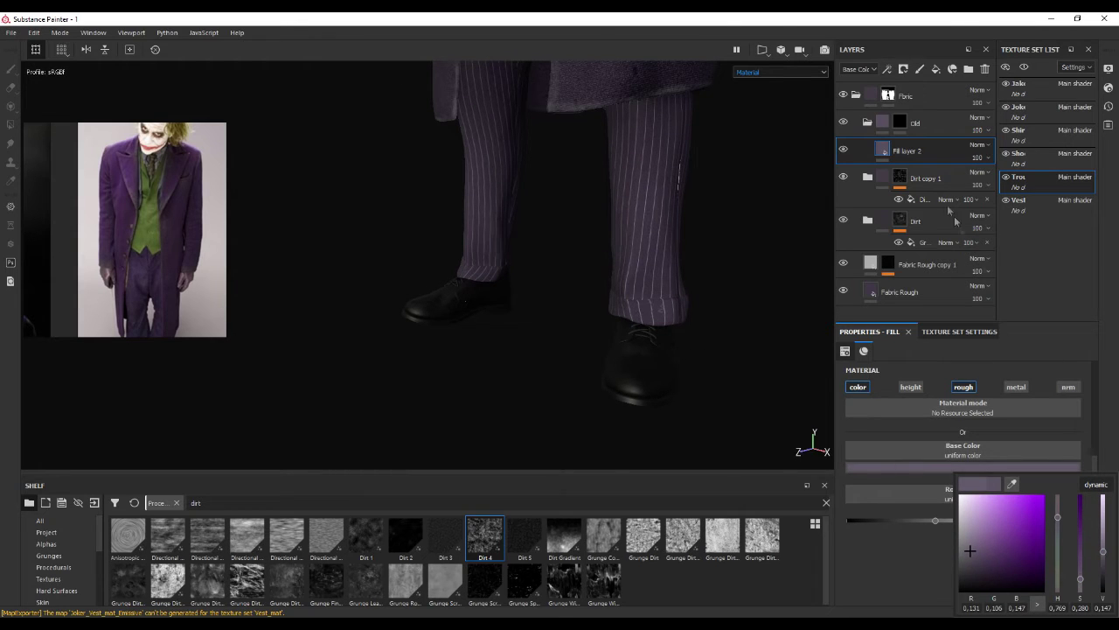
{"action": "left_click", "coordinate": [900, 124]}
{"action": "right_click", "coordinate": [900, 123]}
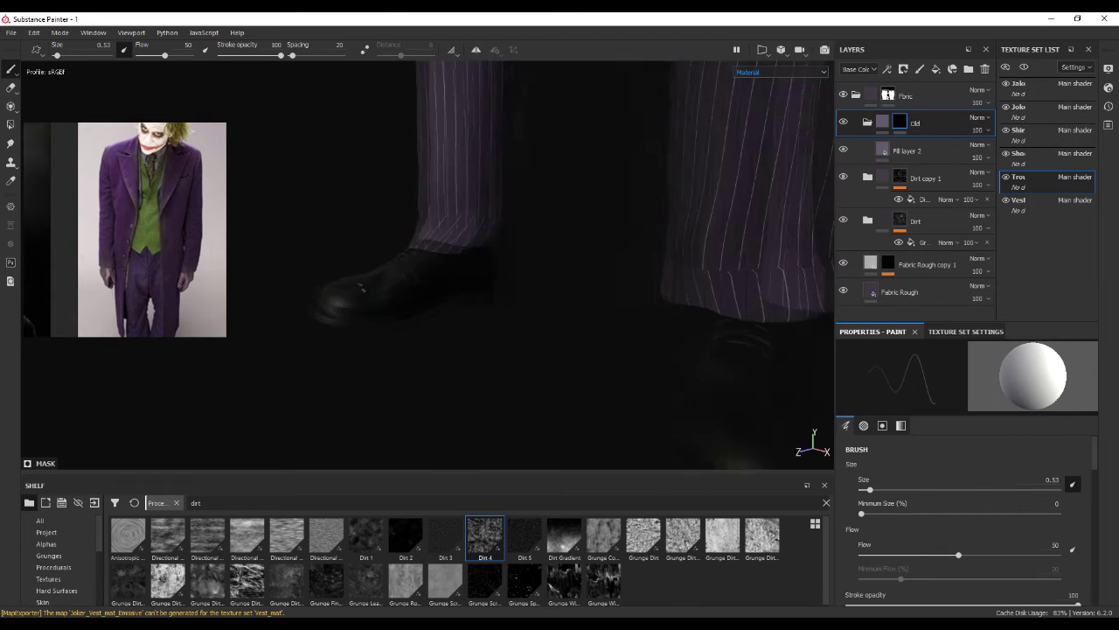
- Enlarge the brush to 1.01 and paint a lighter worn patch along the cuff's bottom edge
{"action": "scroll", "coordinate": [507, 310], "scroll_direction": "up", "scroll_amount": 2}
{"action": "scroll", "coordinate": [512, 312], "scroll_direction": "up", "scroll_amount": 2}
{"action": "scroll", "coordinate": [493, 305], "scroll_direction": "up", "scroll_amount": 2}
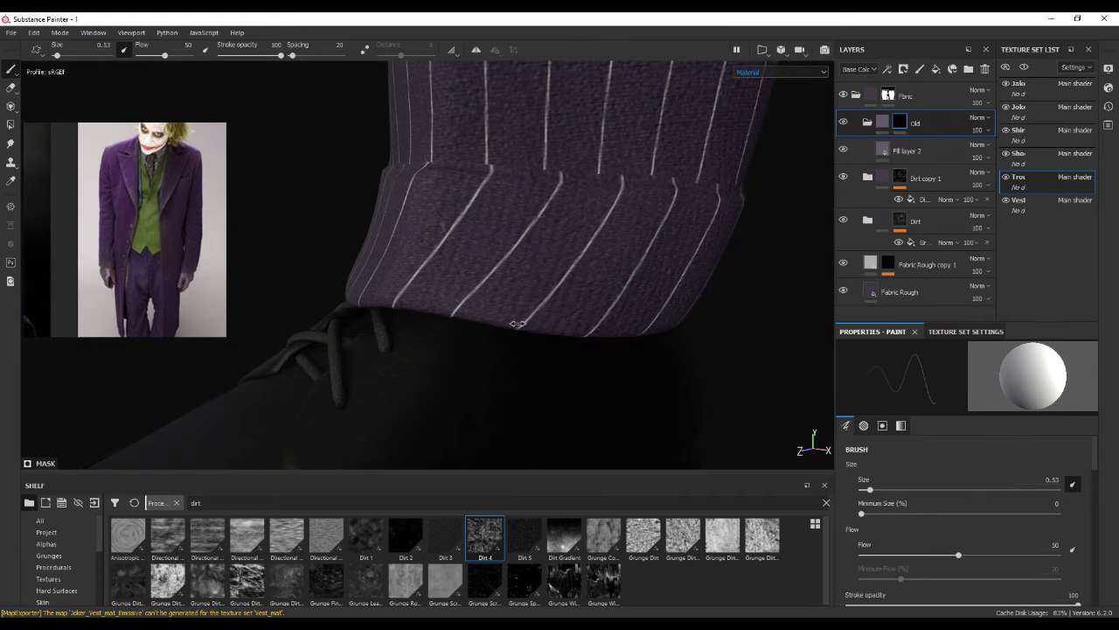
{"action": "middle_click_drag", "start_coordinate": [518, 324], "coordinate": [482, 320]}
{"action": "key", "text": "bracketright"}
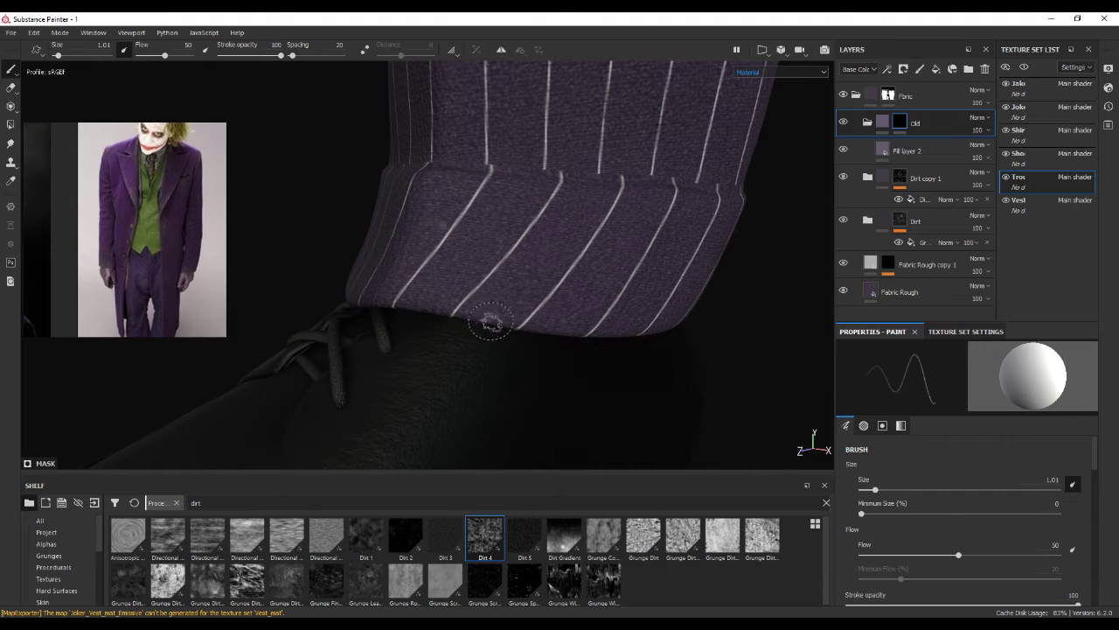
{"action": "left_click_drag", "start_coordinate": [486, 316], "coordinate": [362, 301]}
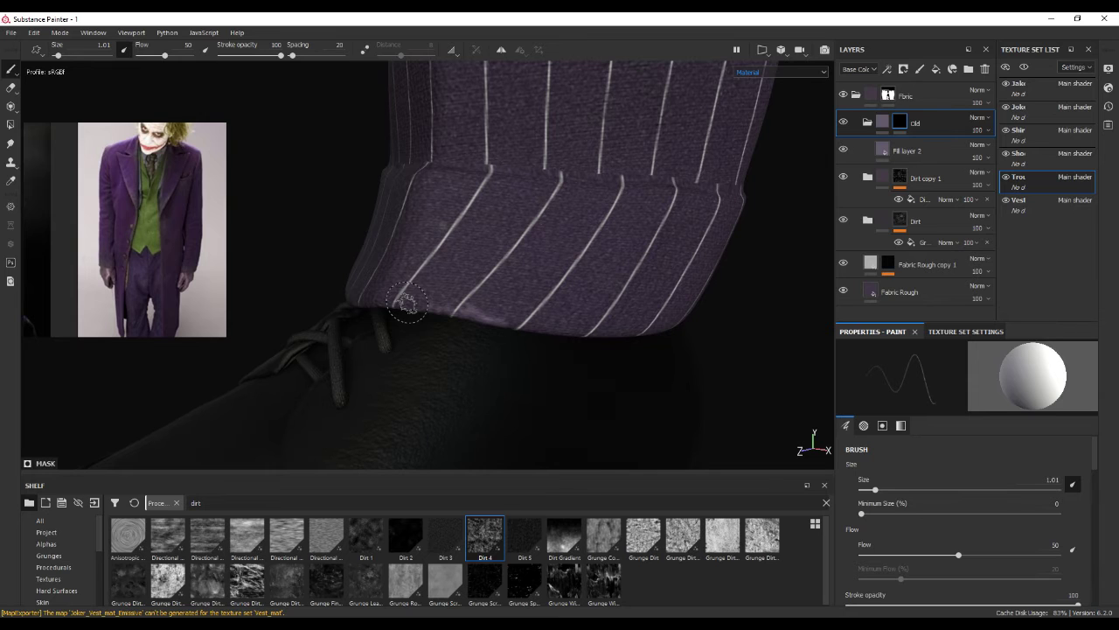
- Orbit and pan around the cuff, shoe and other leg to check the wear
{"action": "key", "text": "alt+F9"}
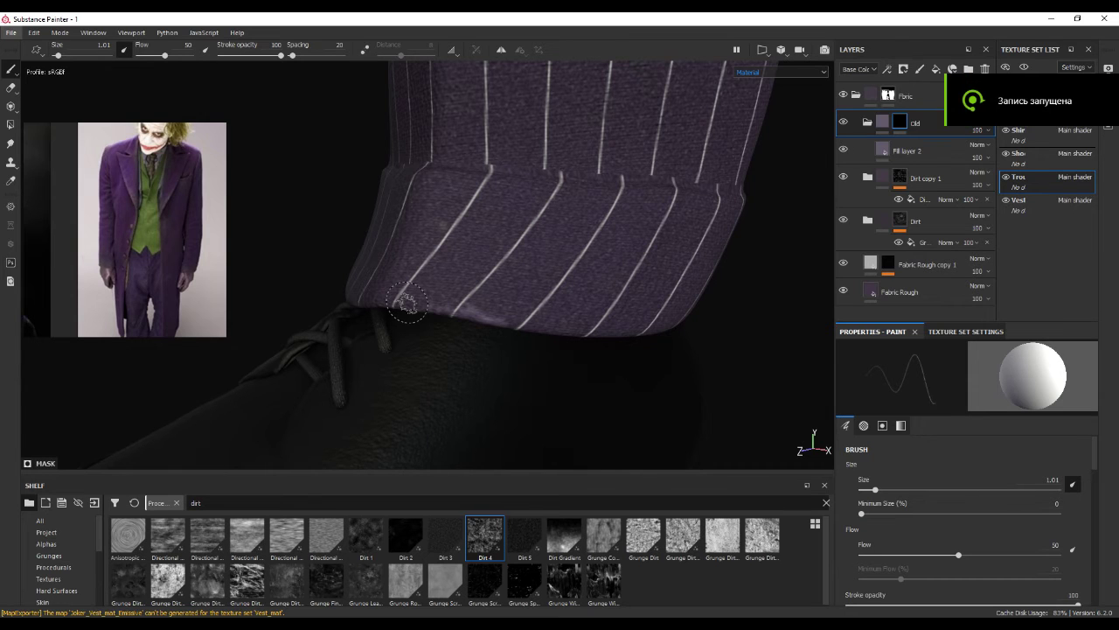
{"action": "middle_click_drag", "start_coordinate": [72, 273], "coordinate": [182, 154]}
{"action": "mouse_move", "coordinate": [438, 262]}
{"action": "left_mouse_down", "text": "alt"}
{"action": "mouse_move", "coordinate": [411, 271]}
{"action": "mouse_move", "coordinate": [523, 296]}
{"action": "left_mouse_up", "text": "alt"}
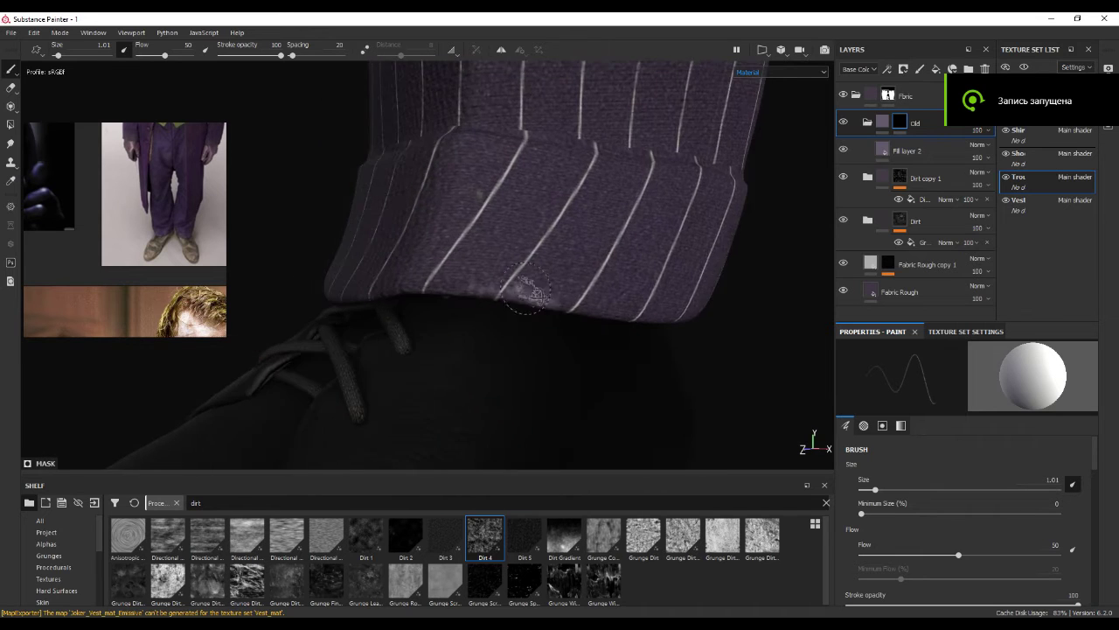
{"action": "mouse_move", "coordinate": [341, 301]}
{"action": "middle_mouse_down"}
{"action": "mouse_move", "coordinate": [548, 312]}
{"action": "mouse_move", "coordinate": [455, 315]}
{"action": "middle_mouse_up"}
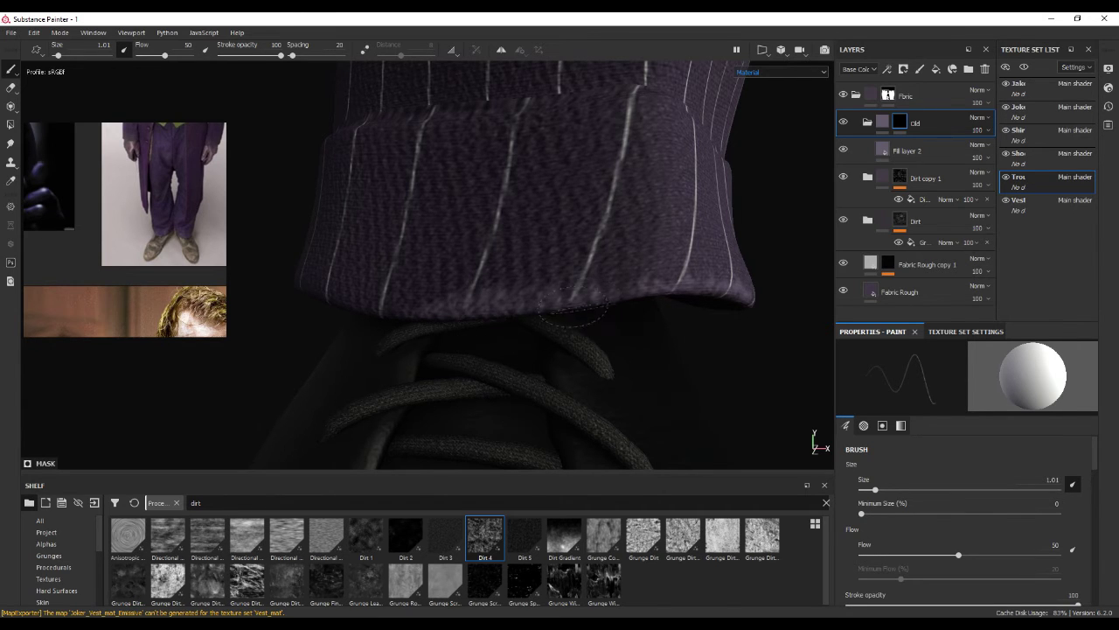
{"action": "left_click_drag", "start_coordinate": [573, 311], "coordinate": [586, 312], "text": "alt"}
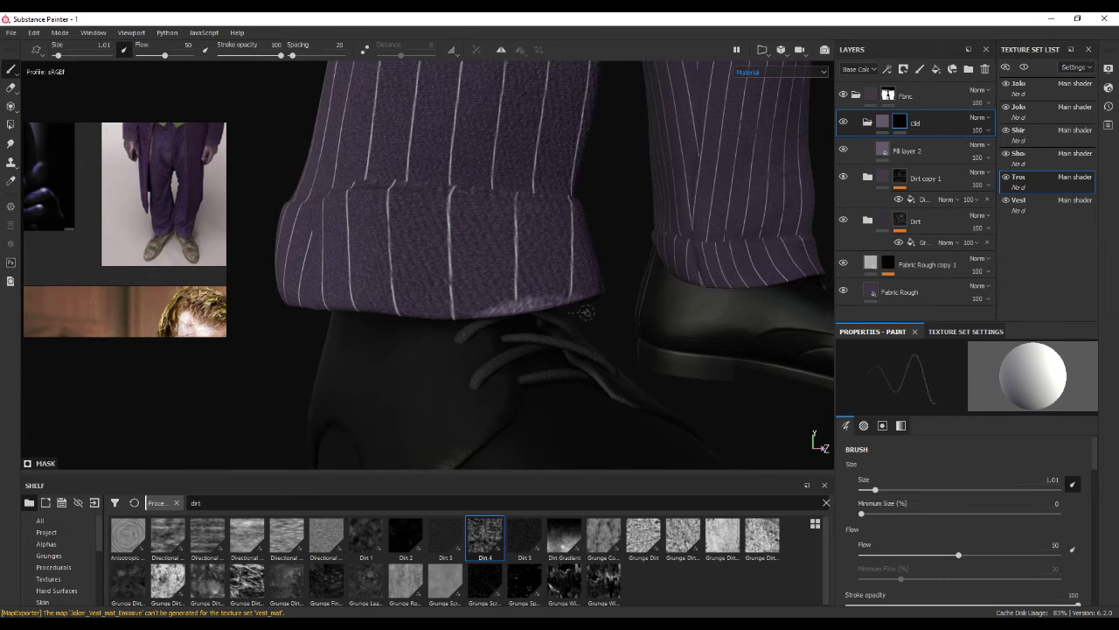
{"action": "scroll", "coordinate": [420, 339], "scroll_direction": "up", "scroll_amount": 1}
{"action": "scroll", "coordinate": [428, 326], "scroll_direction": "up", "scroll_amount": 1}
{"action": "scroll", "coordinate": [525, 315], "scroll_direction": "up", "scroll_amount": 1}
{"action": "scroll", "coordinate": [604, 311], "scroll_direction": "up", "scroll_amount": 1}
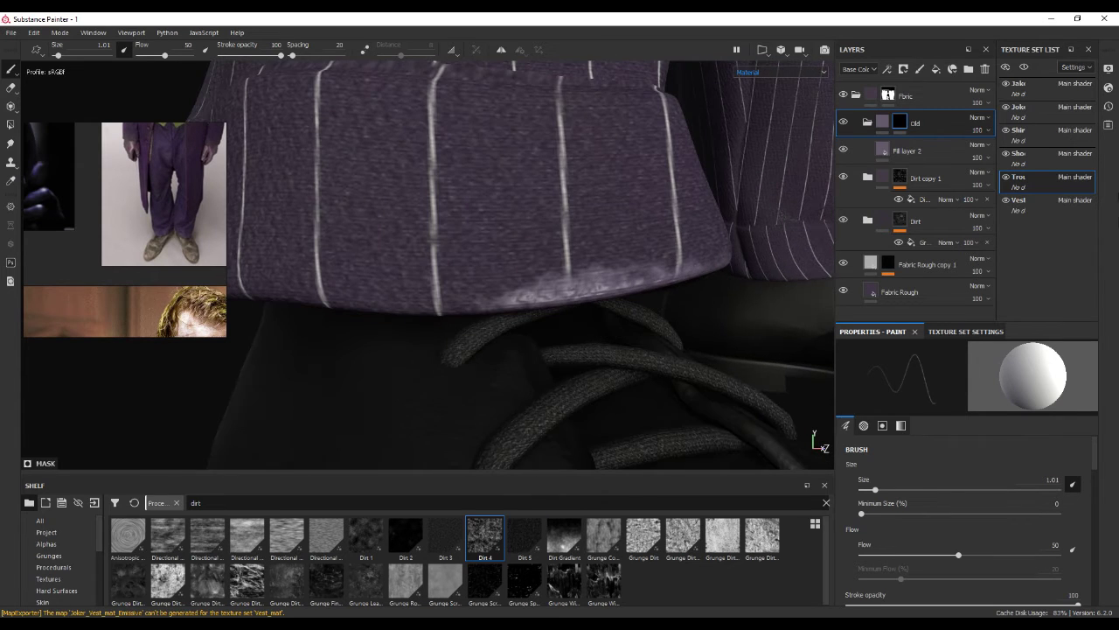
- Turn on Fill layer 2's height at -0.0392 and raise its roughness from 0.6789 to 0.7546
{"action": "left_click", "coordinate": [886, 150]}
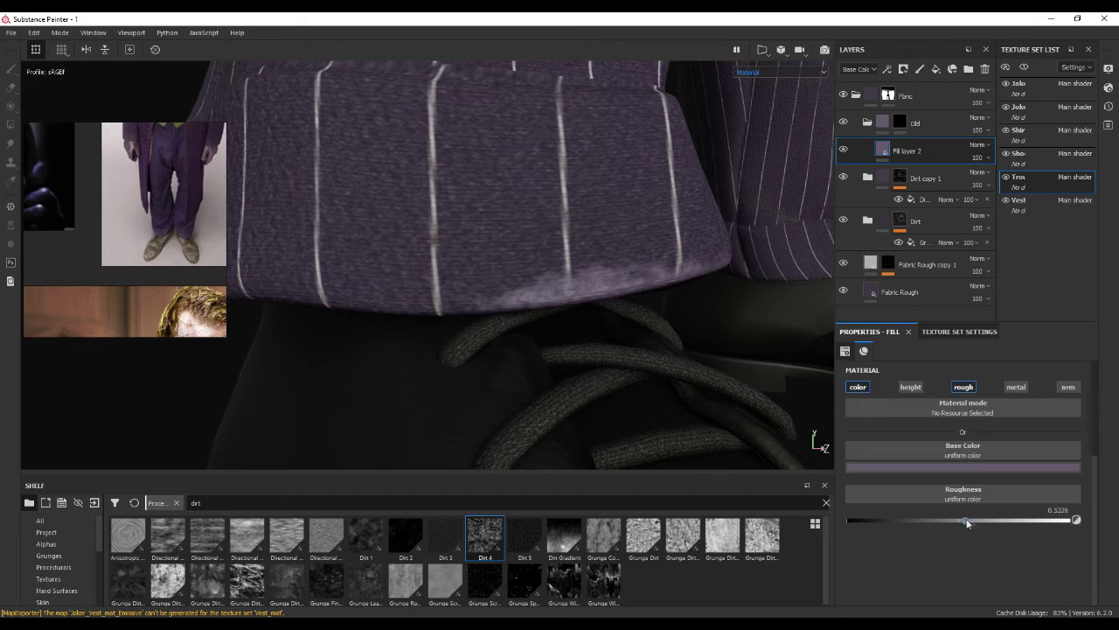
{"action": "left_click_drag", "start_coordinate": [996, 521], "coordinate": [998, 520]}
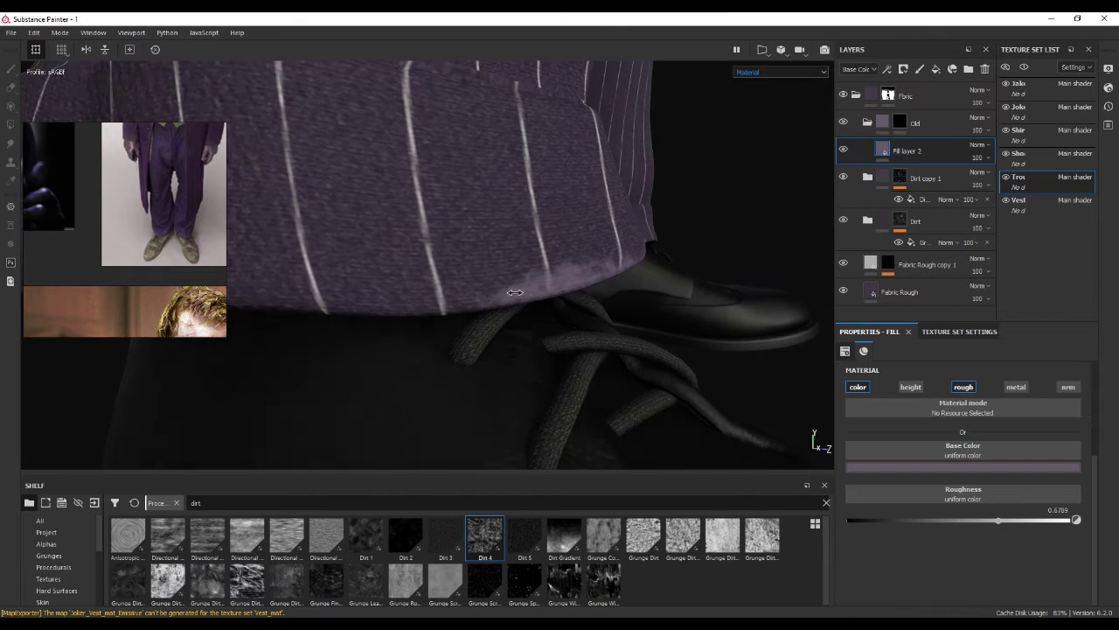
{"action": "left_click", "coordinate": [909, 386]}
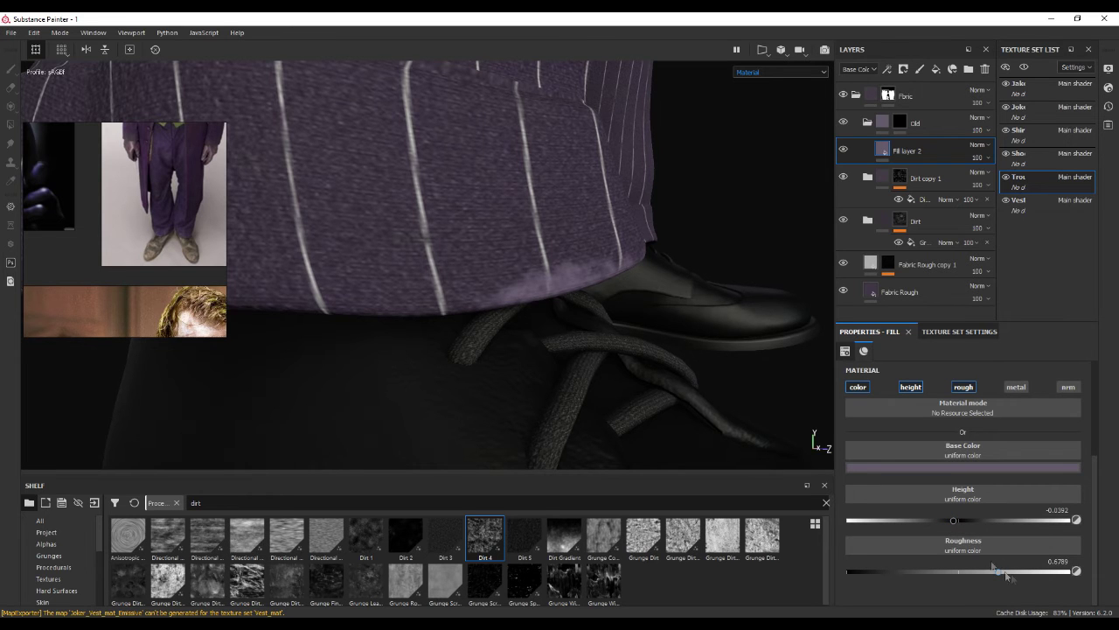
{"action": "left_click_drag", "start_coordinate": [305, 230], "coordinate": [700, 381], "text": "alt"}
{"action": "mouse_move", "coordinate": [616, 304]}
{"action": "left_mouse_down", "text": "alt"}
{"action": "mouse_move", "coordinate": [629, 261]}
{"action": "mouse_move", "coordinate": [668, 317]}
{"action": "left_mouse_up", "text": "alt"}
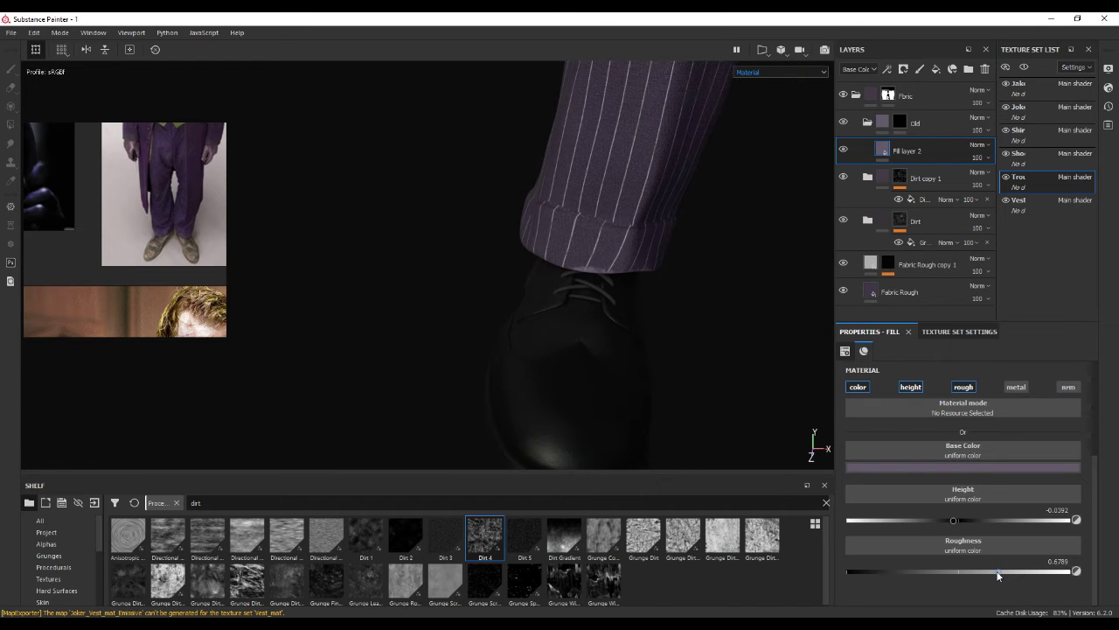
{"action": "left_click_drag", "start_coordinate": [1008, 575], "coordinate": [1014, 572]}
{"action": "scroll", "coordinate": [639, 338], "scroll_direction": "up", "scroll_amount": 3}
{"action": "scroll", "coordinate": [580, 277], "scroll_direction": "up", "scroll_amount": 3}
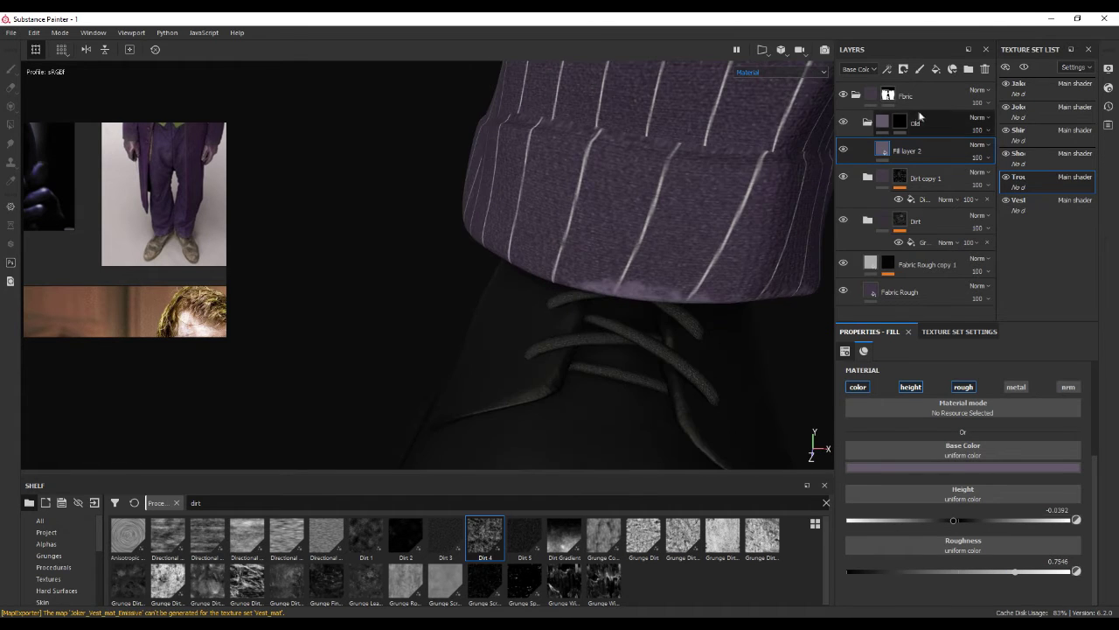
{"action": "key", "text": "1"}
{"action": "scroll", "coordinate": [690, 232], "scroll_direction": "up", "scroll_amount": 2}
{"action": "scroll", "coordinate": [650, 306], "scroll_direction": "up", "scroll_amount": 2}
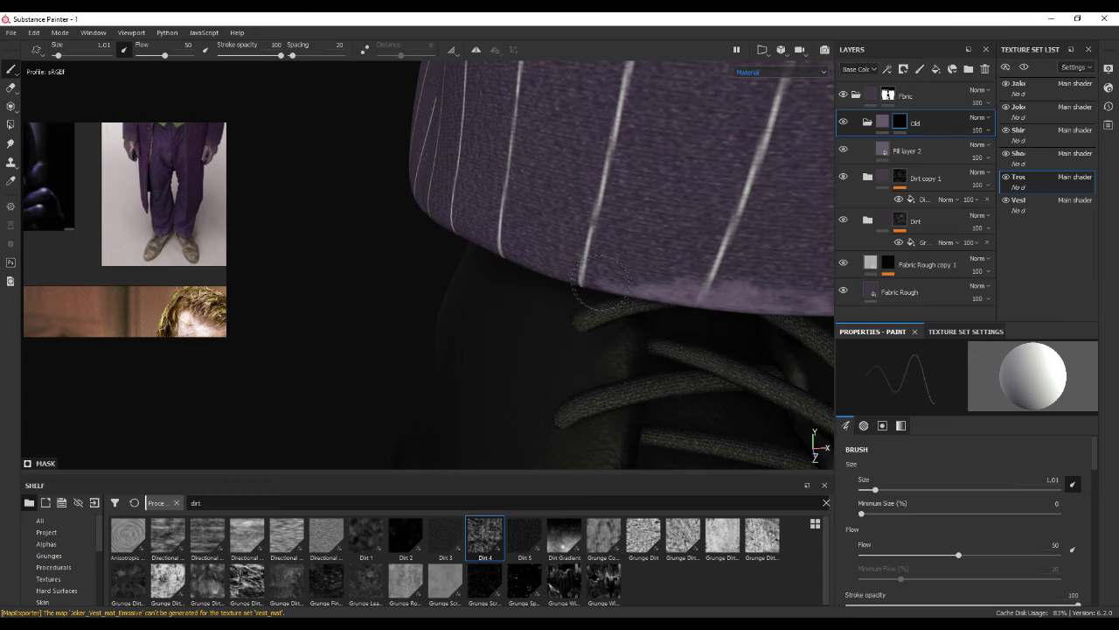
{"action": "mouse_move", "coordinate": [501, 265]}
{"action": "left_mouse_down", "text": "alt"}
{"action": "mouse_move", "coordinate": [574, 252]}
{"action": "mouse_move", "coordinate": [569, 265]}
{"action": "left_mouse_up", "text": "alt"}
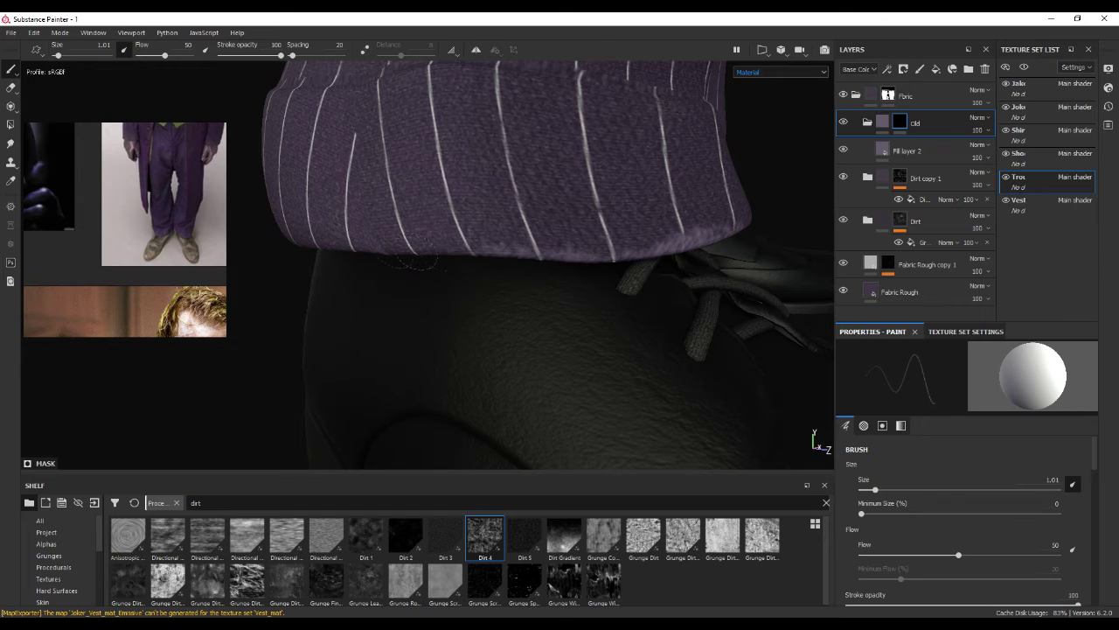
{"action": "left_click_drag", "start_coordinate": [464, 257], "coordinate": [429, 253], "text": "alt"}
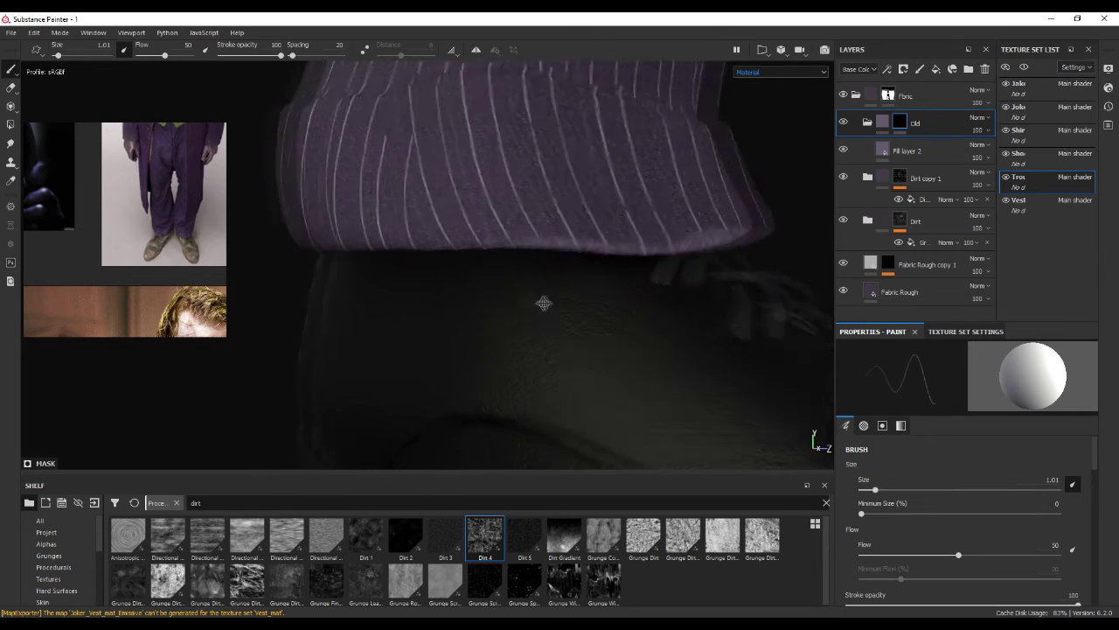
{"action": "left_click_drag", "start_coordinate": [612, 272], "coordinate": [641, 252], "text": "alt"}
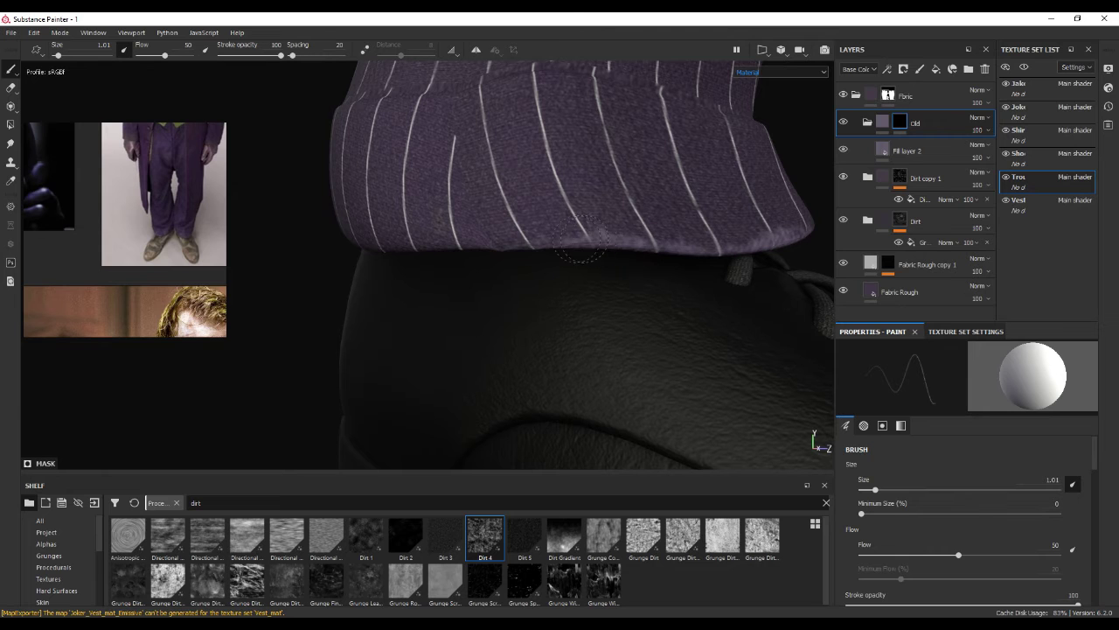
{"action": "right_click_drag", "start_coordinate": [459, 255], "coordinate": [436, 274], "text": "alt"}
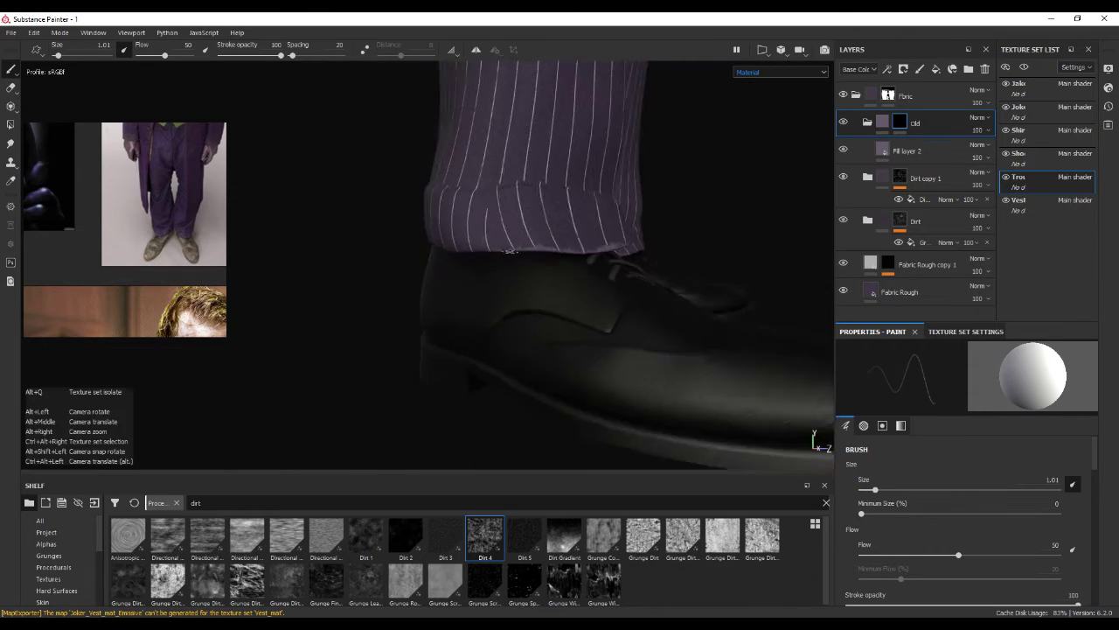
{"action": "left_click_drag", "start_coordinate": [436, 275], "coordinate": [430, 292], "text": "alt"}
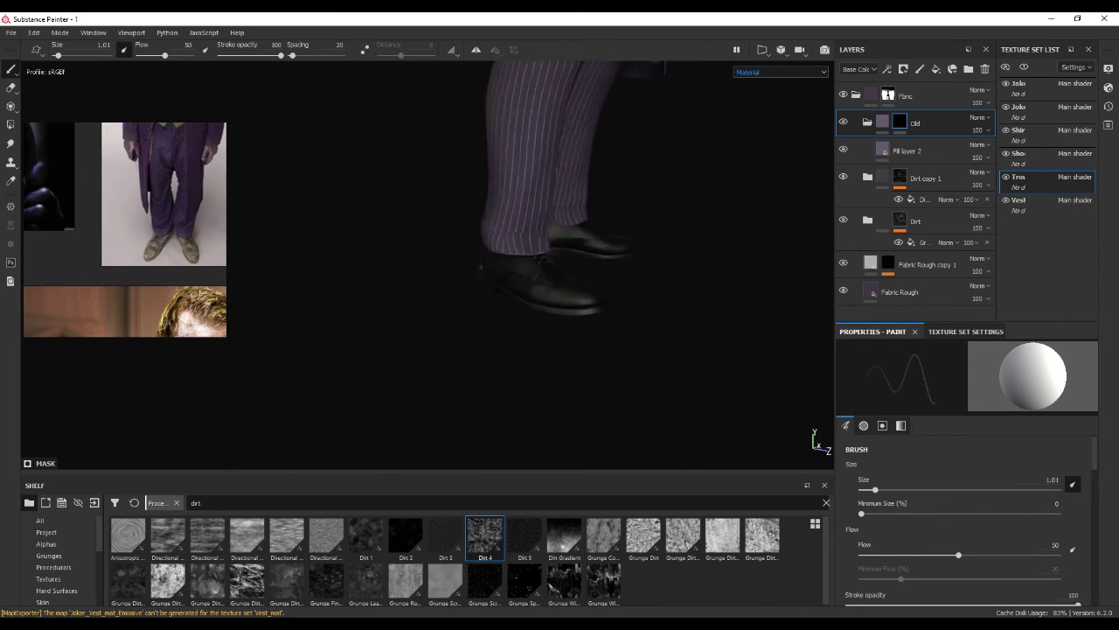
{"action": "right_click_drag", "start_coordinate": [430, 292], "coordinate": [463, 245], "text": "alt"}
{"action": "left_click_drag", "start_coordinate": [464, 246], "coordinate": [637, 251], "text": "alt"}
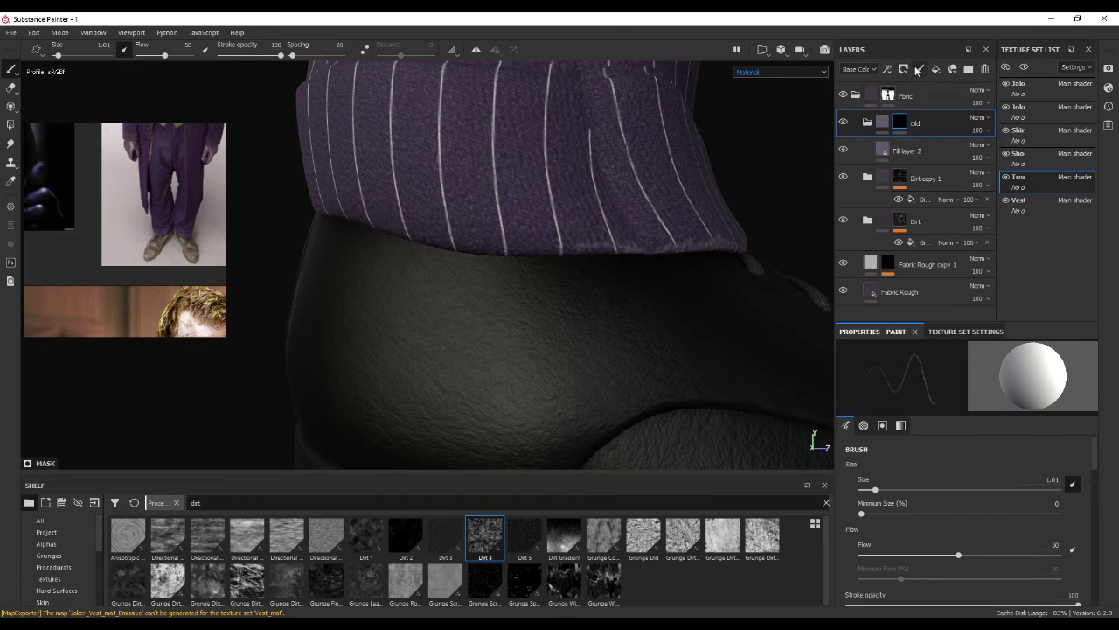
{"action": "left_click", "coordinate": [1024, 68]}
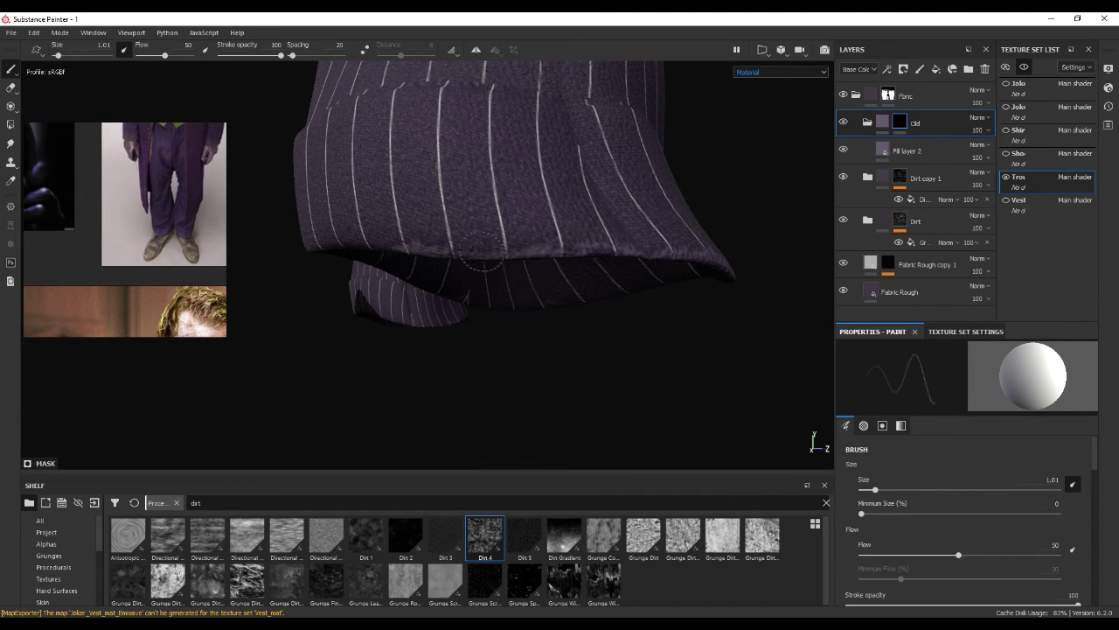
{"action": "mouse_move", "coordinate": [495, 253]}
{"action": "left_mouse_down", "text": "alt"}
{"action": "mouse_move", "coordinate": [573, 246]}
{"action": "mouse_move", "coordinate": [600, 262]}
{"action": "mouse_move", "coordinate": [609, 289]}
{"action": "mouse_move", "coordinate": [657, 289]}
{"action": "mouse_move", "coordinate": [626, 283]}
{"action": "mouse_move", "coordinate": [624, 257]}
{"action": "mouse_move", "coordinate": [655, 275]}
{"action": "mouse_move", "coordinate": [675, 269]}
{"action": "left_mouse_up", "text": "alt"}
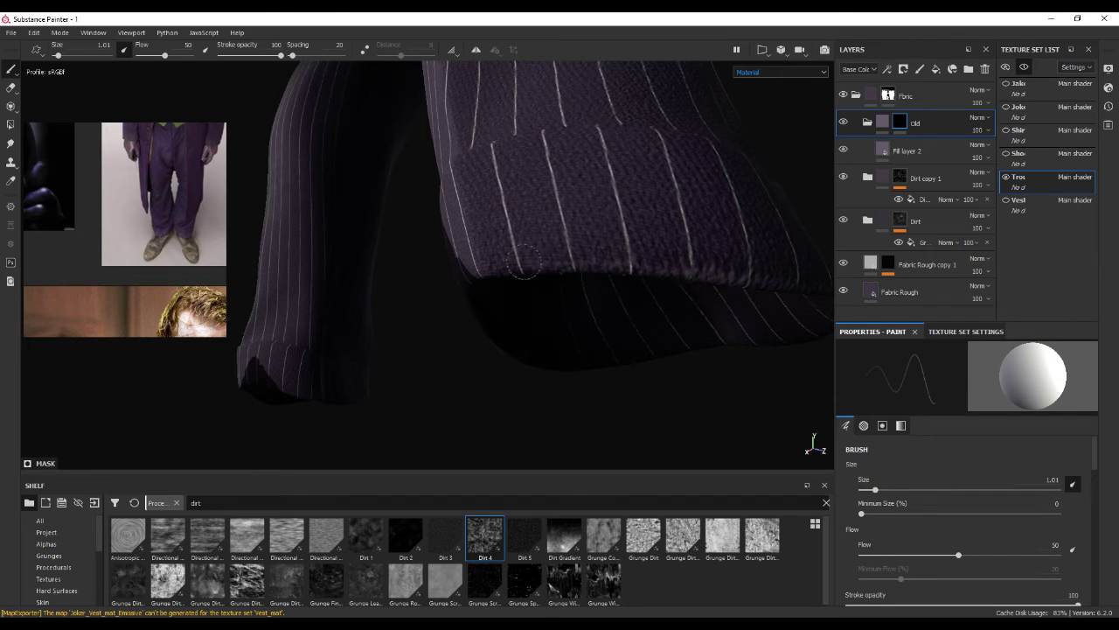
{"action": "mouse_move", "coordinate": [528, 270]}
{"action": "left_mouse_down", "text": "alt"}
{"action": "mouse_move", "coordinate": [745, 287]}
{"action": "mouse_move", "coordinate": [670, 279]}
{"action": "mouse_move", "coordinate": [697, 285]}
{"action": "left_mouse_up", "text": "alt"}
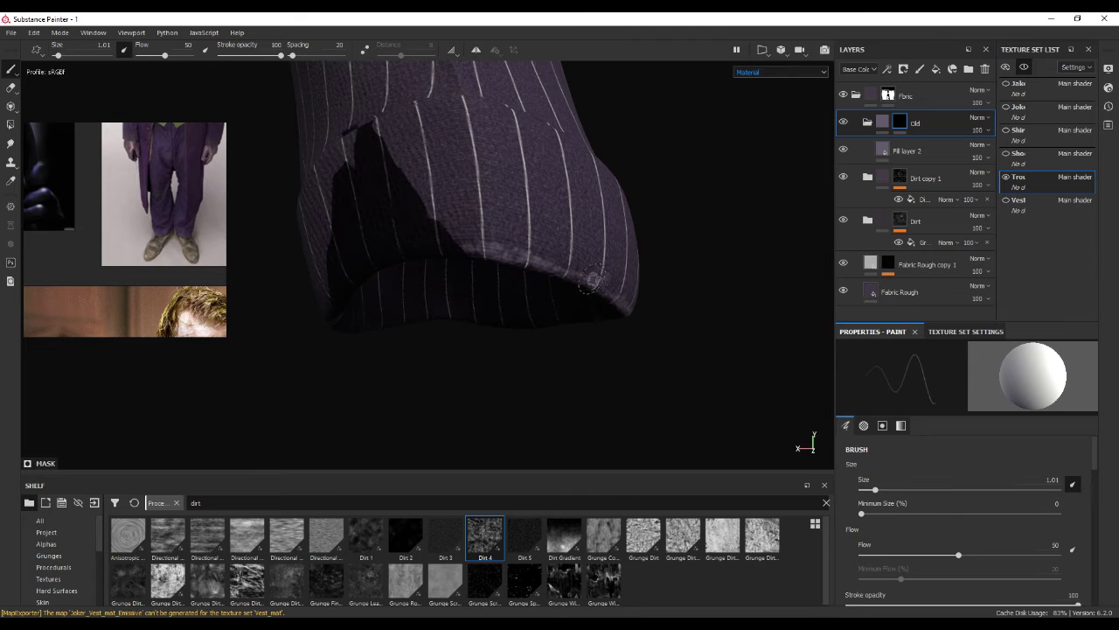
{"action": "mouse_move", "coordinate": [611, 276]}
{"action": "left_mouse_down", "text": "alt"}
{"action": "mouse_move", "coordinate": [649, 280]}
{"action": "mouse_move", "coordinate": [457, 250]}
{"action": "left_mouse_up", "text": "alt"}
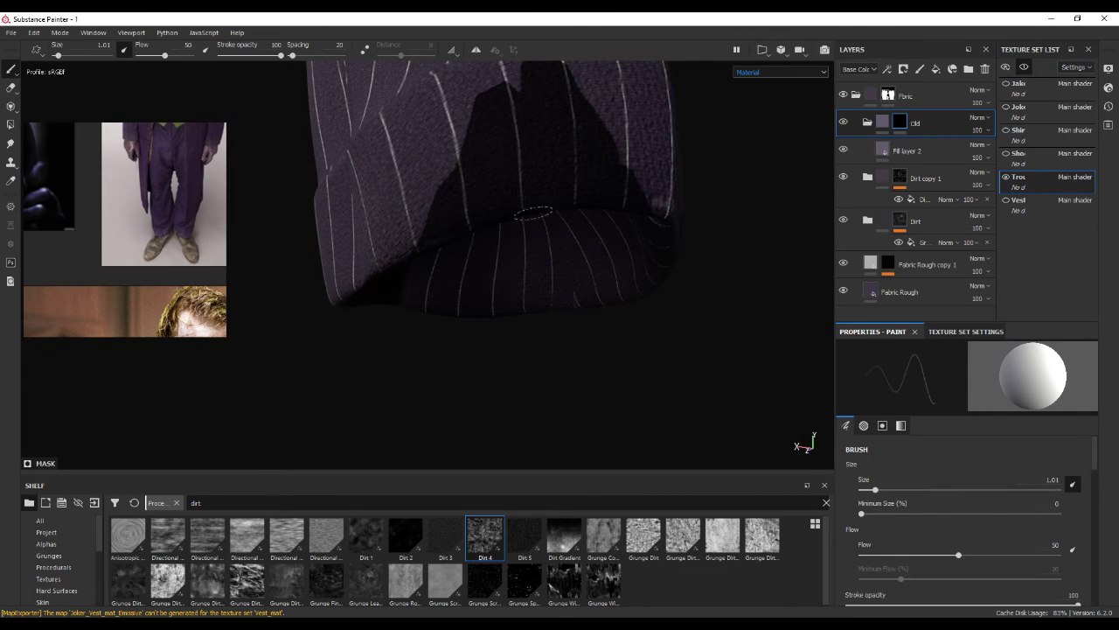
{"action": "mouse_move", "coordinate": [430, 230]}
{"action": "left_mouse_down", "text": "alt"}
{"action": "mouse_move", "coordinate": [567, 229]}
{"action": "mouse_move", "coordinate": [662, 262]}
{"action": "left_mouse_up", "text": "alt"}
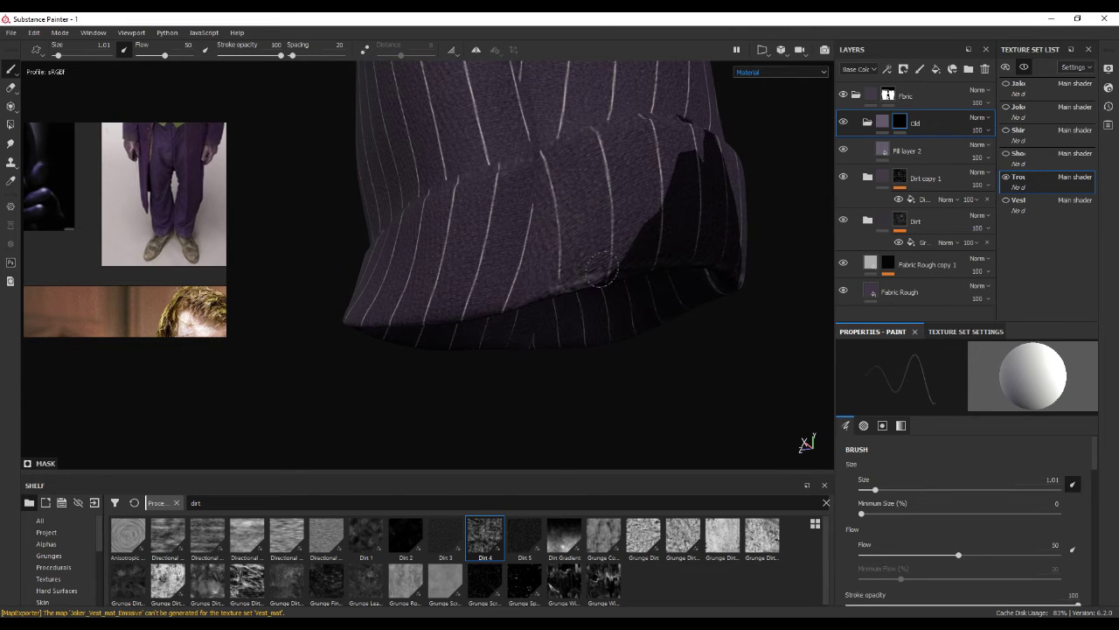
{"action": "left_click_drag", "start_coordinate": [438, 318], "coordinate": [670, 283], "text": "alt"}
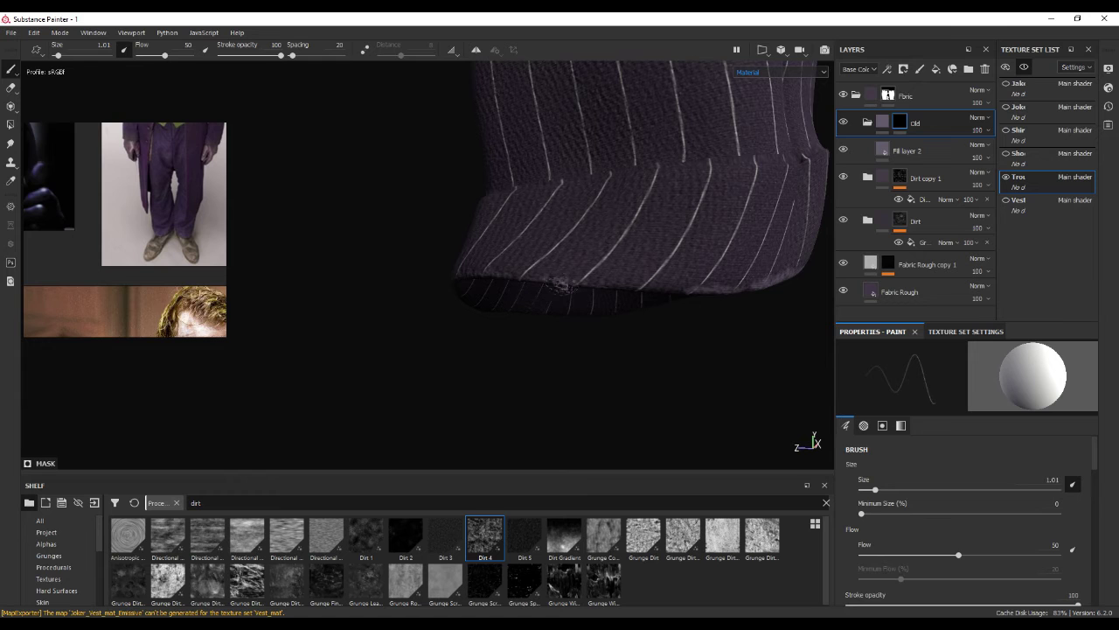
{"action": "left_click_drag", "start_coordinate": [631, 294], "coordinate": [593, 298], "text": "alt"}
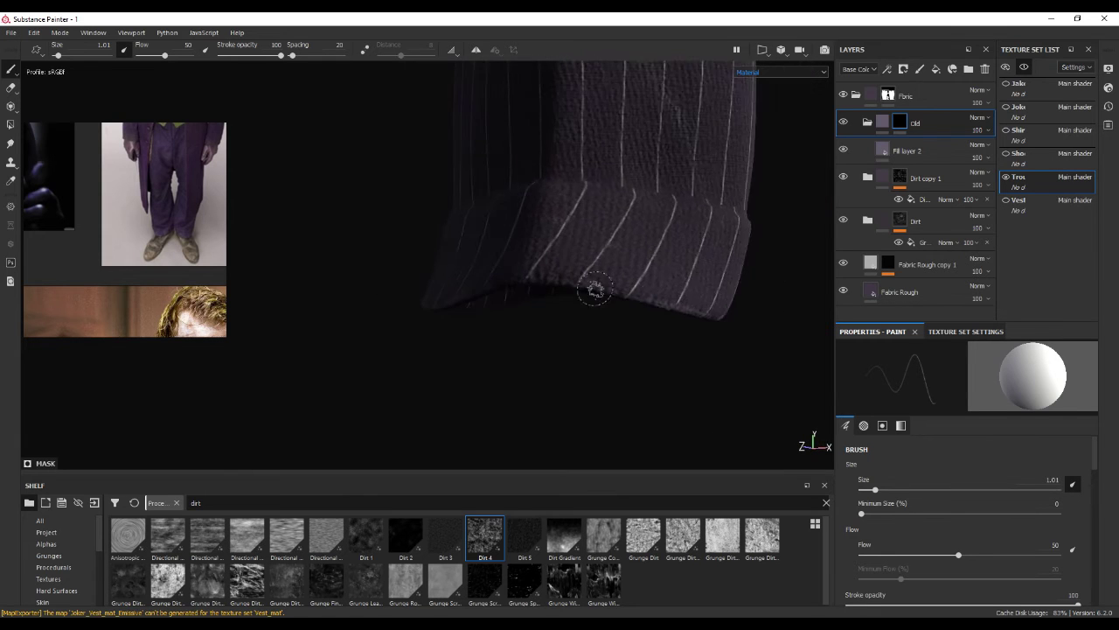
{"action": "mouse_move", "coordinate": [626, 305]}
{"action": "left_mouse_down", "text": "alt"}
{"action": "mouse_move", "coordinate": [538, 353]}
{"action": "mouse_move", "coordinate": [864, 282]}
{"action": "left_mouse_up", "text": "alt"}
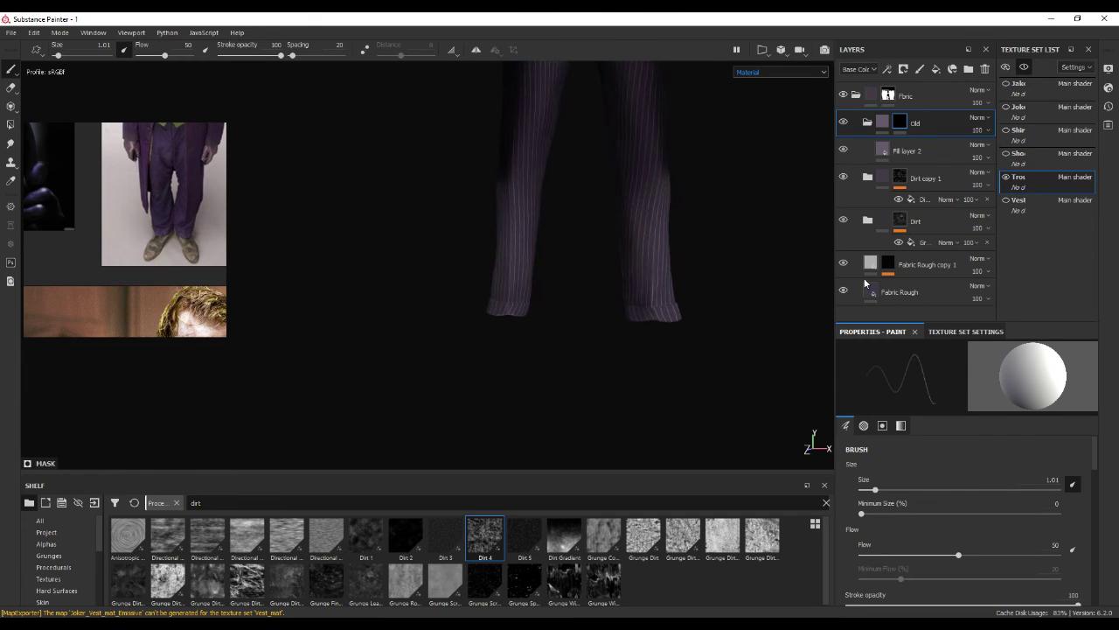
- Show the coat and shoes with the trousers and orbit around the cuff and shoe
{"action": "left_click", "coordinate": [1024, 67]}
{"action": "scroll", "coordinate": [530, 355], "scroll_direction": "up", "scroll_amount": 3}
{"action": "scroll", "coordinate": [555, 350], "scroll_direction": "up", "scroll_amount": 2}
{"action": "scroll", "coordinate": [512, 330], "scroll_direction": "up", "scroll_amount": 2}
{"action": "scroll", "coordinate": [513, 331], "scroll_direction": "up", "scroll_amount": 2}
{"action": "scroll", "coordinate": [477, 310], "scroll_direction": "up", "scroll_amount": 2}
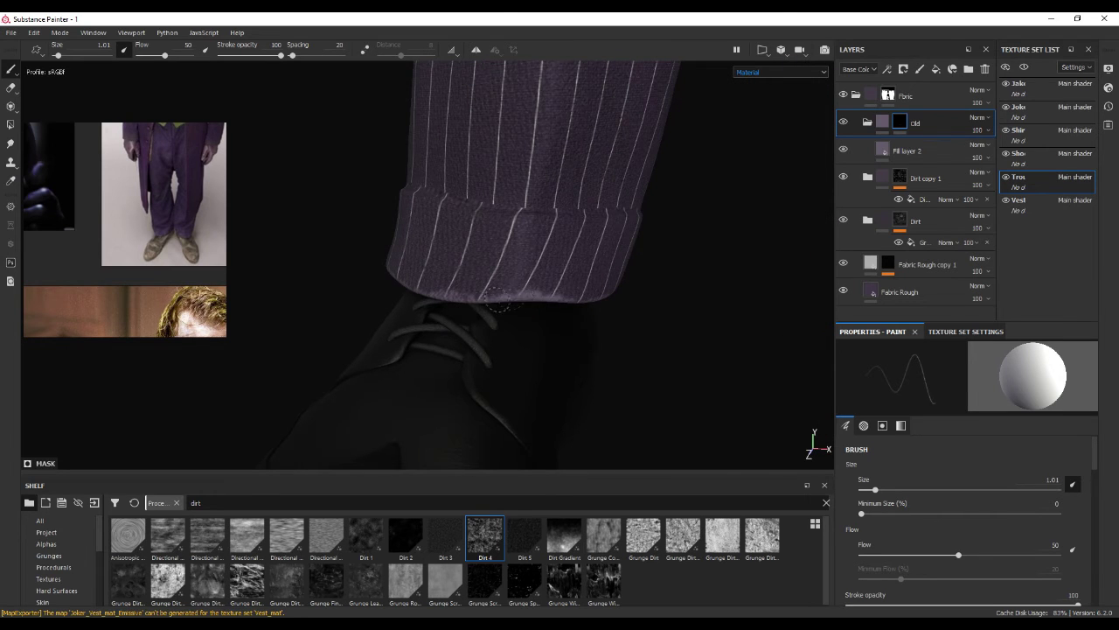
{"action": "left_click_drag", "start_coordinate": [511, 304], "coordinate": [575, 312], "text": "alt"}
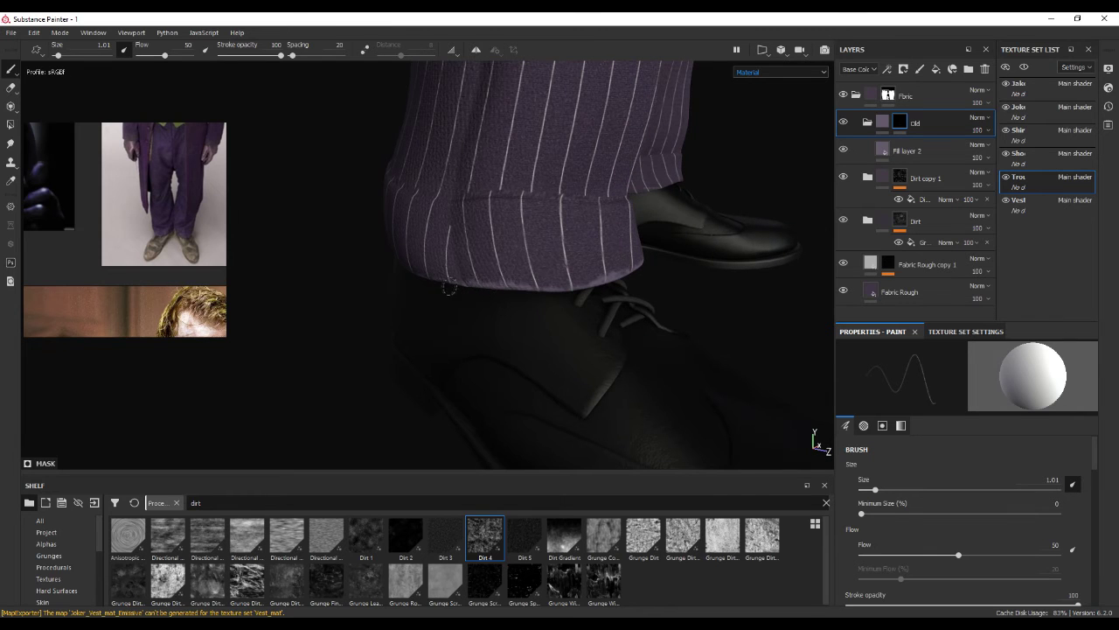
{"action": "left_click_drag", "start_coordinate": [452, 274], "coordinate": [528, 282], "text": "alt"}
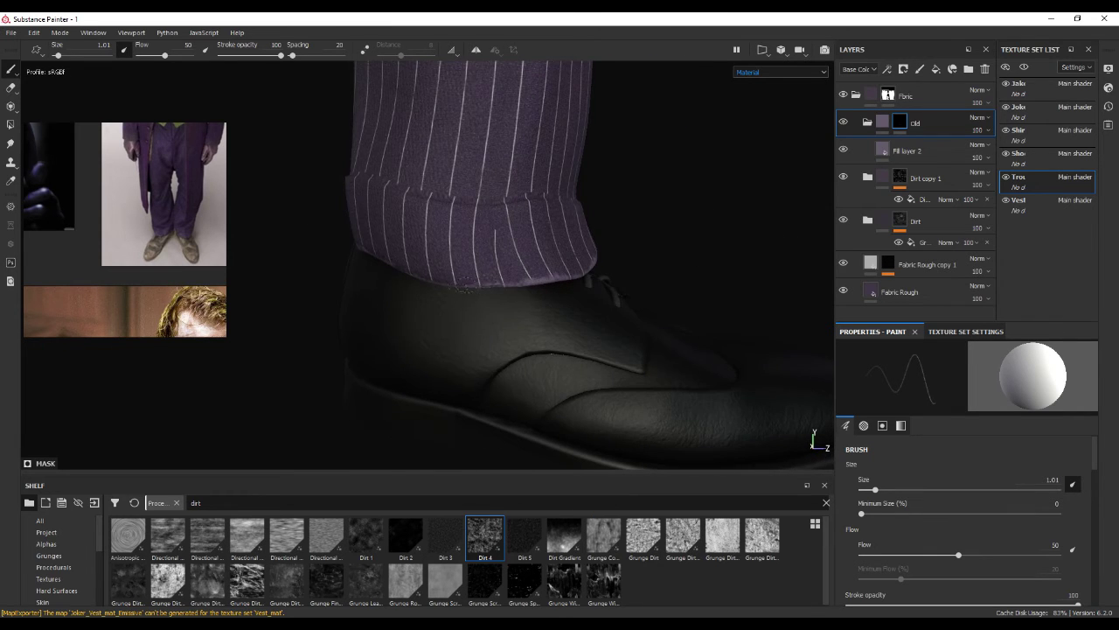
{"action": "left_click_drag", "start_coordinate": [419, 265], "coordinate": [547, 298], "text": "alt"}
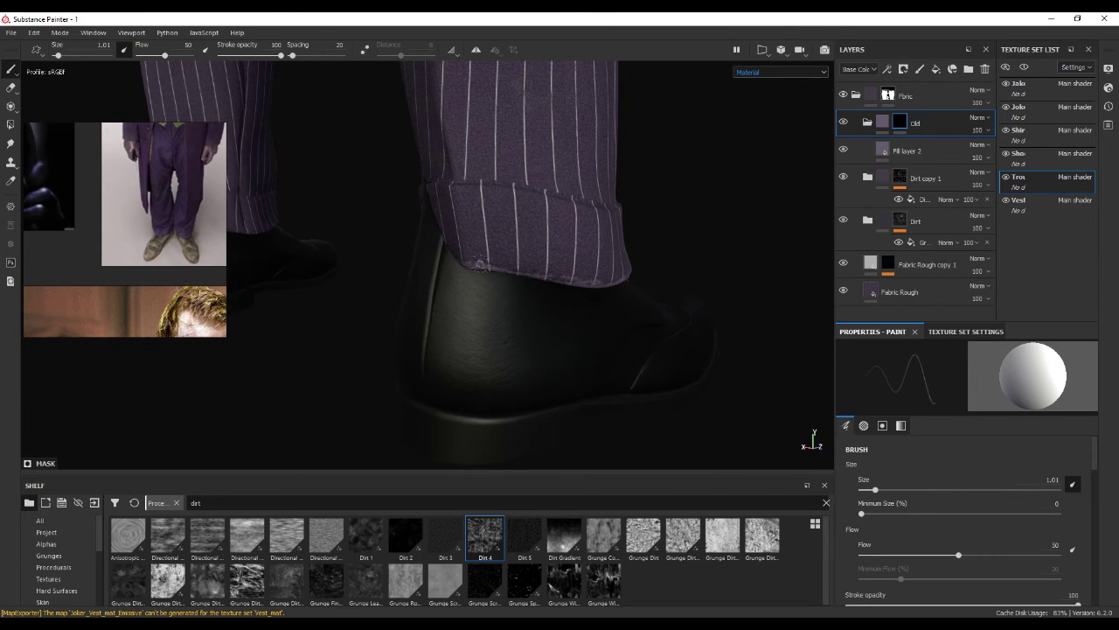
{"action": "mouse_move", "coordinate": [545, 284]}
{"action": "left_mouse_down", "text": "alt"}
{"action": "mouse_move", "coordinate": [574, 270]}
{"action": "mouse_move", "coordinate": [612, 288]}
{"action": "left_mouse_up", "text": "alt"}
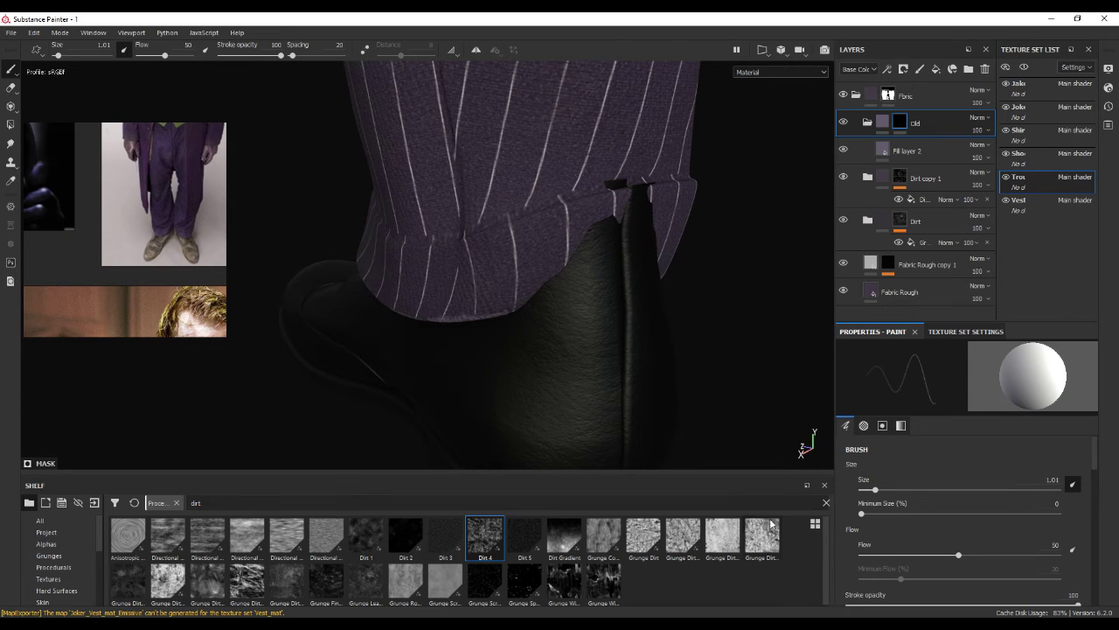
- Isolate the trousers and undo the stray light smudge on the cuff
{"action": "left_click", "coordinate": [1026, 68]}
{"action": "left_click_drag", "start_coordinate": [604, 268], "coordinate": [675, 313], "text": "alt"}
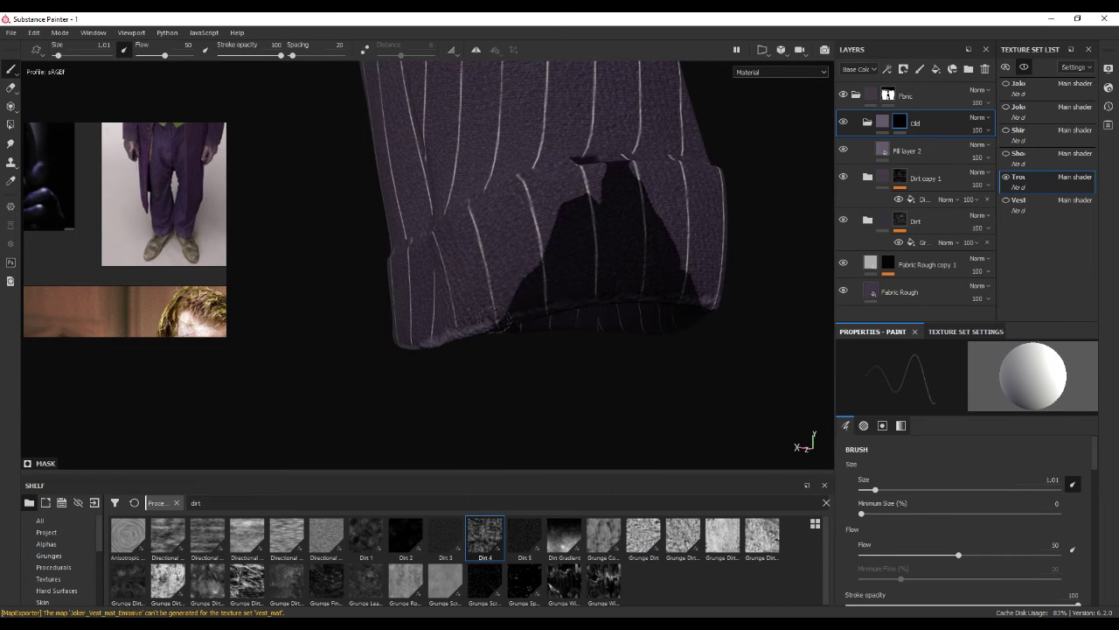
{"action": "left_click_drag", "start_coordinate": [490, 323], "coordinate": [528, 317], "text": "alt"}
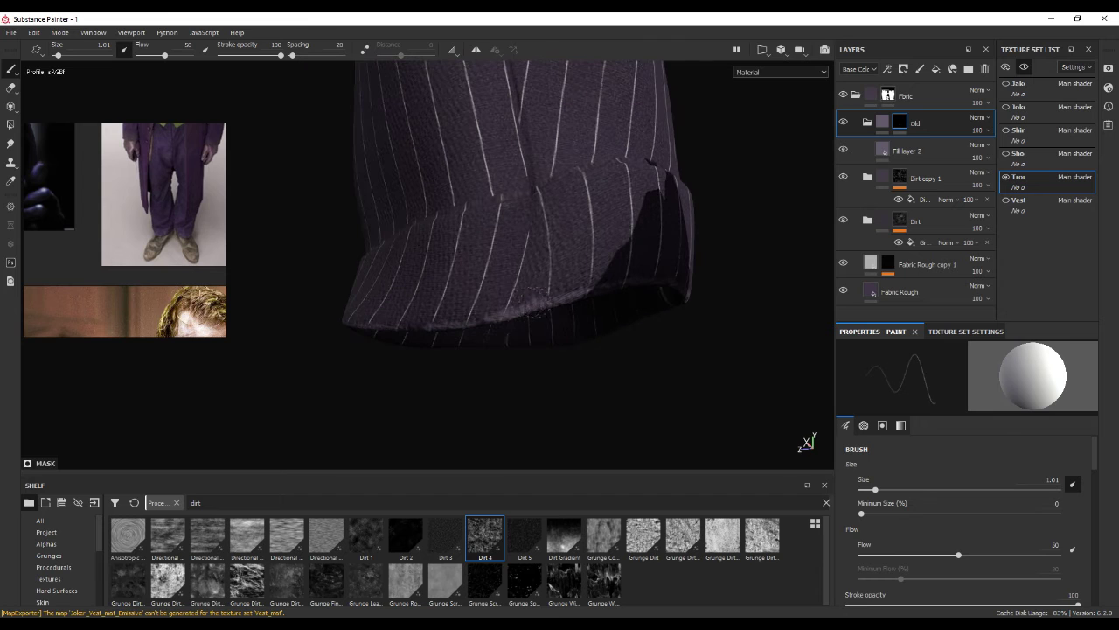
{"action": "mouse_move", "coordinate": [569, 298]}
{"action": "left_mouse_down", "text": "alt"}
{"action": "mouse_move", "coordinate": [682, 312]}
{"action": "mouse_move", "coordinate": [607, 333]}
{"action": "mouse_move", "coordinate": [609, 323]}
{"action": "left_mouse_up", "text": "alt"}
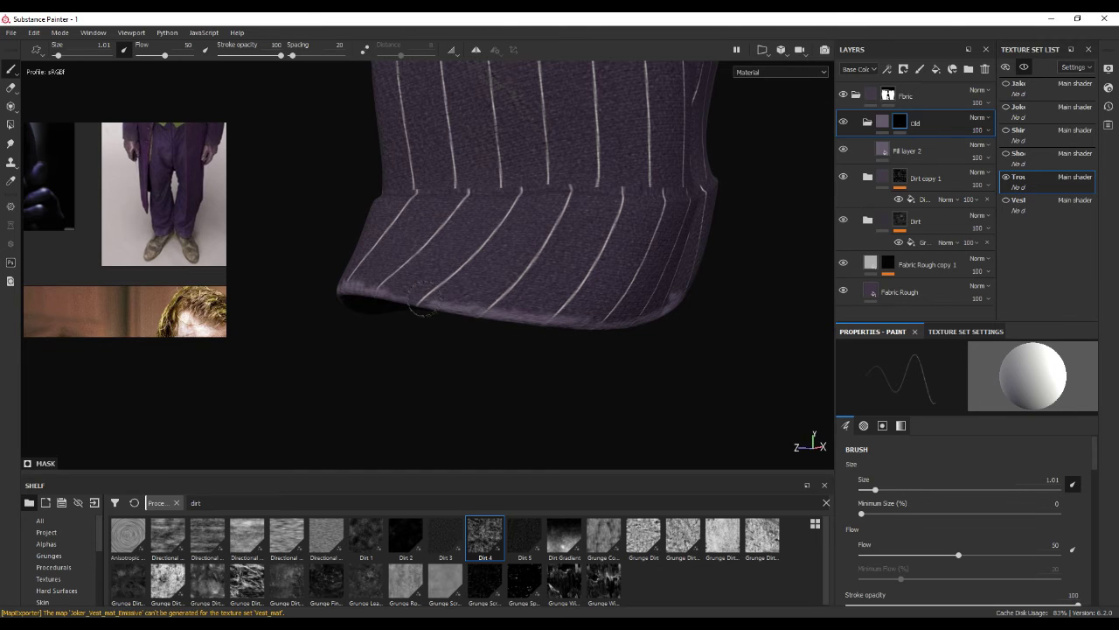
{"action": "key", "text": "ctrl+z"}
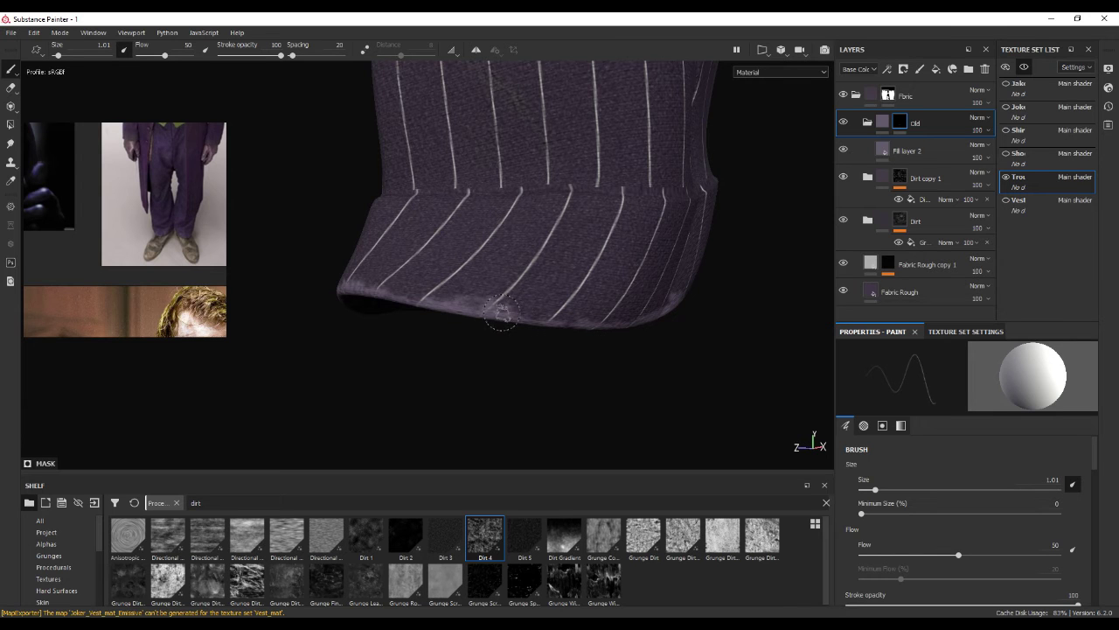
- Show the shoes again and review both trouser legs and shoes from several angles
{"action": "left_click_drag", "start_coordinate": [479, 310], "coordinate": [711, 286], "text": "alt"}
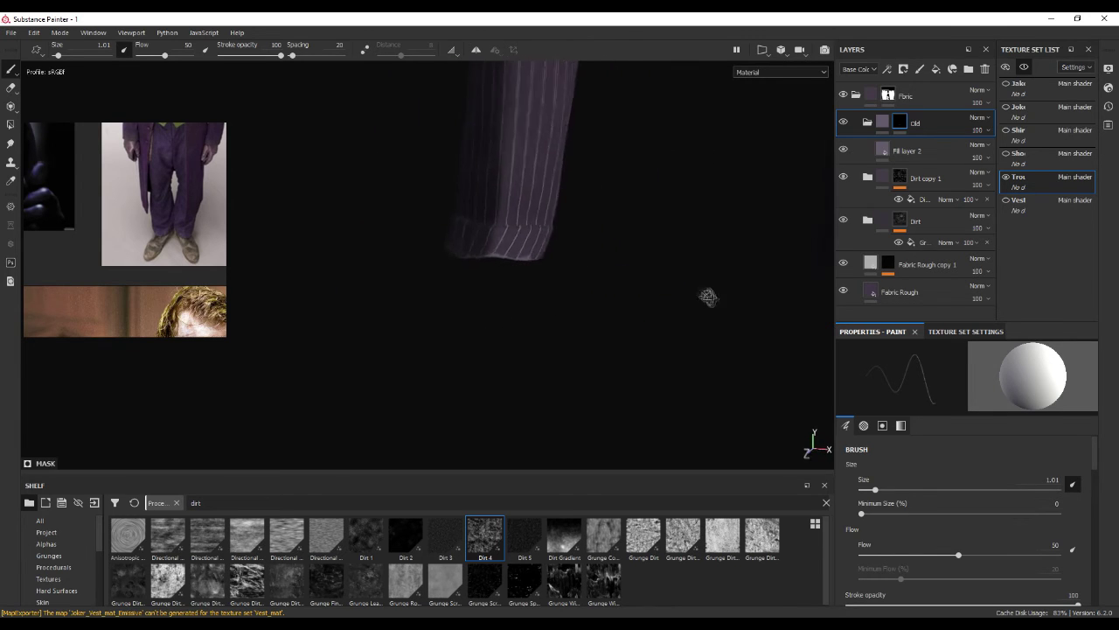
{"action": "right_click_drag", "start_coordinate": [711, 287], "coordinate": [689, 284], "text": "shift"}
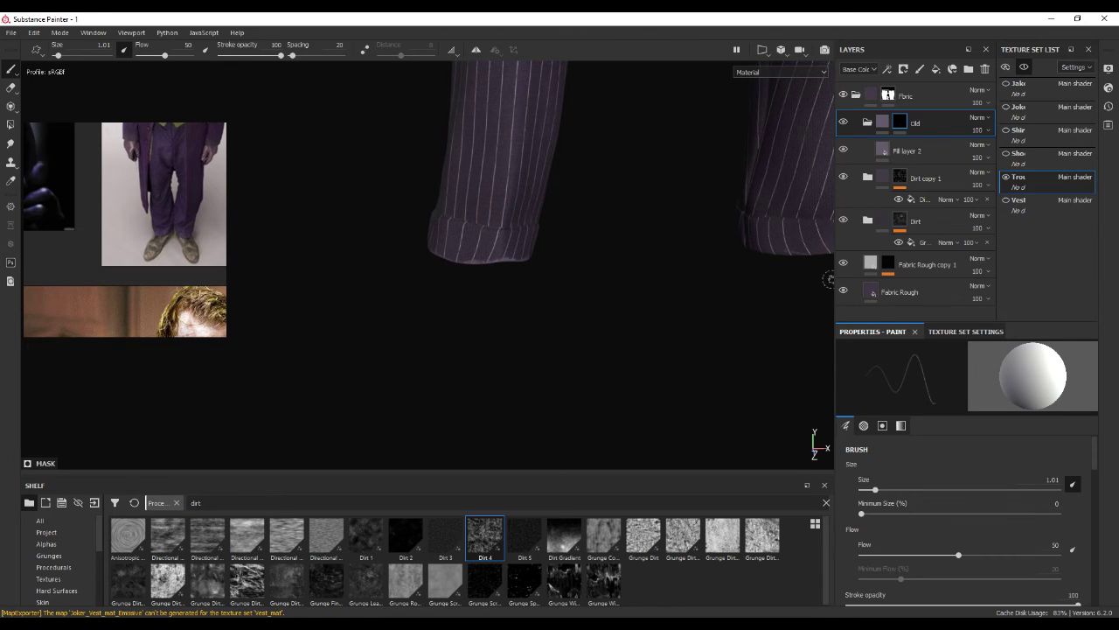
{"action": "left_click_drag", "start_coordinate": [732, 292], "coordinate": [698, 342], "text": "alt"}
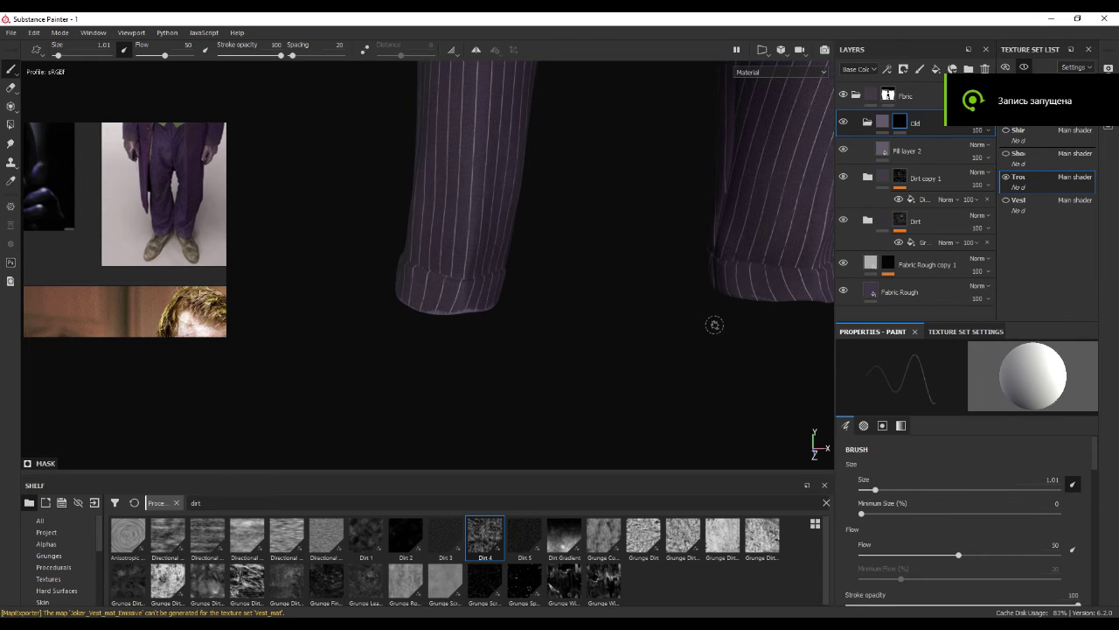
{"action": "left_click_drag", "start_coordinate": [715, 325], "coordinate": [612, 317], "text": "alt"}
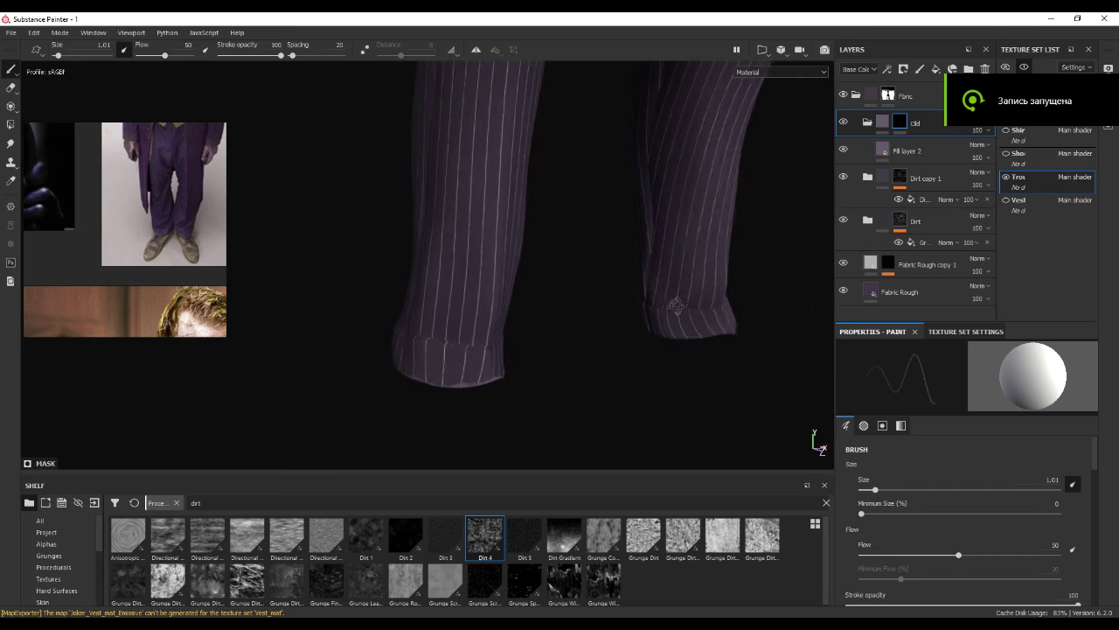
{"action": "left_click", "coordinate": [1024, 67]}
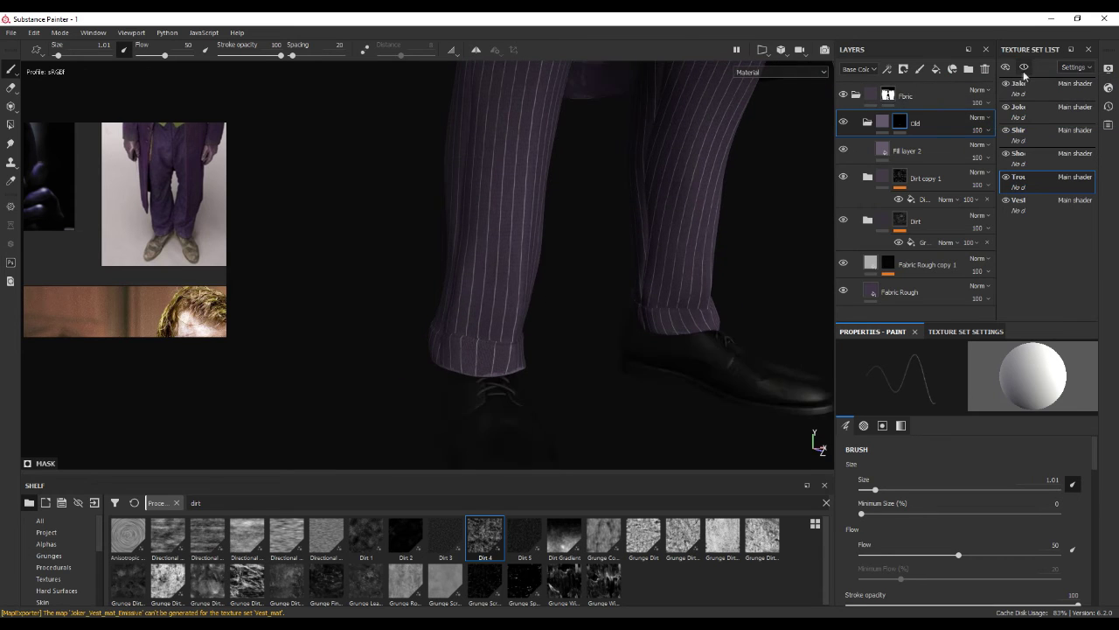
{"action": "left_click_drag", "start_coordinate": [660, 264], "coordinate": [671, 259], "text": "alt"}
{"action": "right_click_drag", "start_coordinate": [672, 260], "coordinate": [674, 300], "text": "alt"}
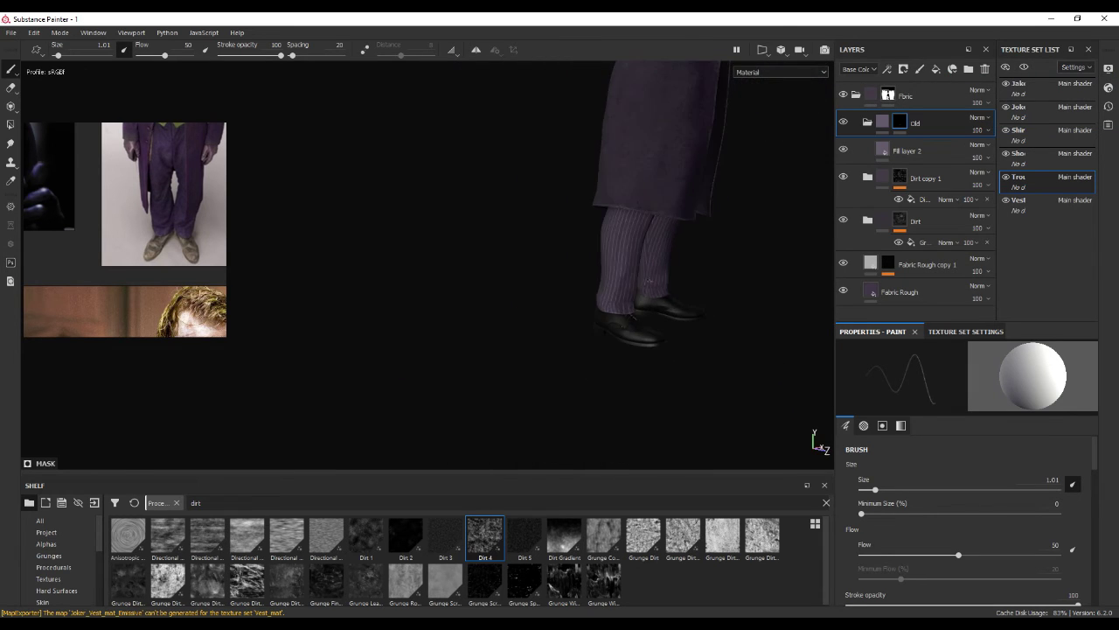
{"action": "left_click_drag", "start_coordinate": [674, 300], "coordinate": [619, 317], "text": "alt"}
{"action": "scroll", "coordinate": [619, 317], "scroll_direction": "up", "scroll_amount": 1}
{"action": "scroll", "coordinate": [613, 311], "scroll_direction": "up", "scroll_amount": 2}
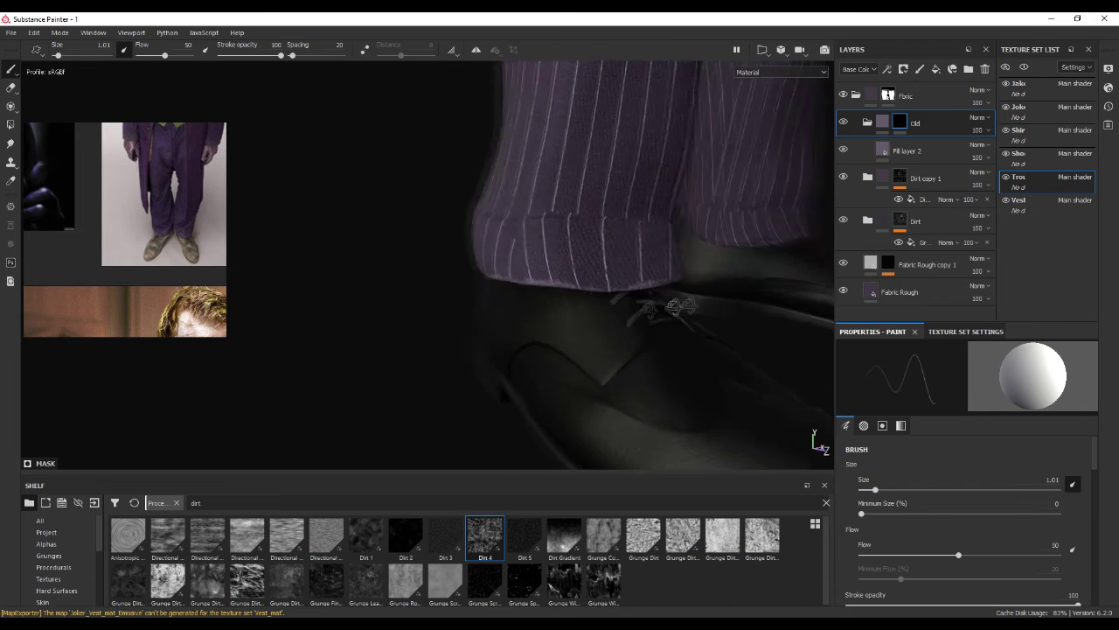
{"action": "scroll", "coordinate": [577, 302], "scroll_direction": "up", "scroll_amount": 2}
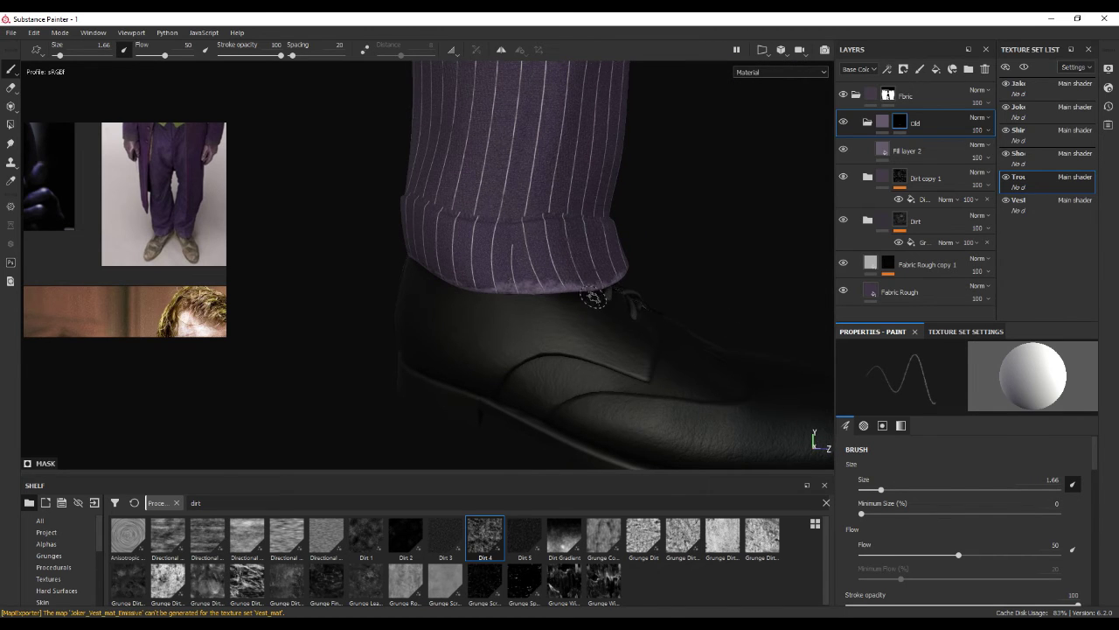
- Orbit and zoom around the trouser cuffs and shoes to inspect the worn patches
{"action": "scroll", "coordinate": [594, 298], "scroll_direction": "down", "scroll_amount": 2}
{"action": "scroll", "coordinate": [594, 295], "scroll_direction": "down", "scroll_amount": 2}
{"action": "scroll", "coordinate": [595, 291], "scroll_direction": "down", "scroll_amount": 1}
{"action": "scroll", "coordinate": [595, 287], "scroll_direction": "down", "scroll_amount": 1}
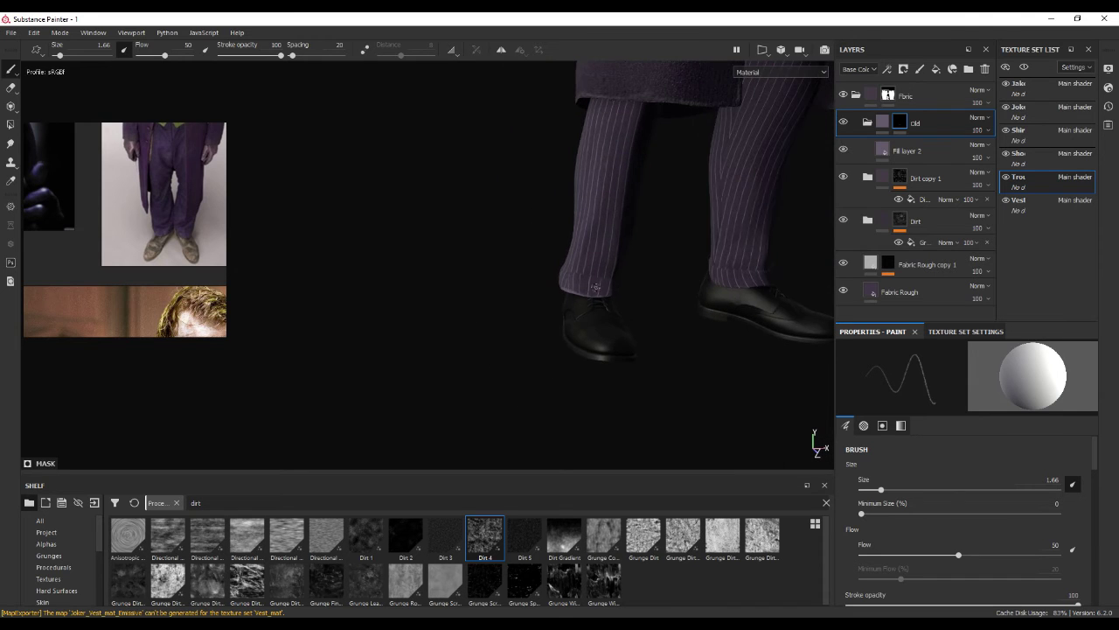
{"action": "scroll", "coordinate": [594, 287], "scroll_direction": "up", "scroll_amount": 3}
{"action": "scroll", "coordinate": [539, 327], "scroll_direction": "up", "scroll_amount": 3}
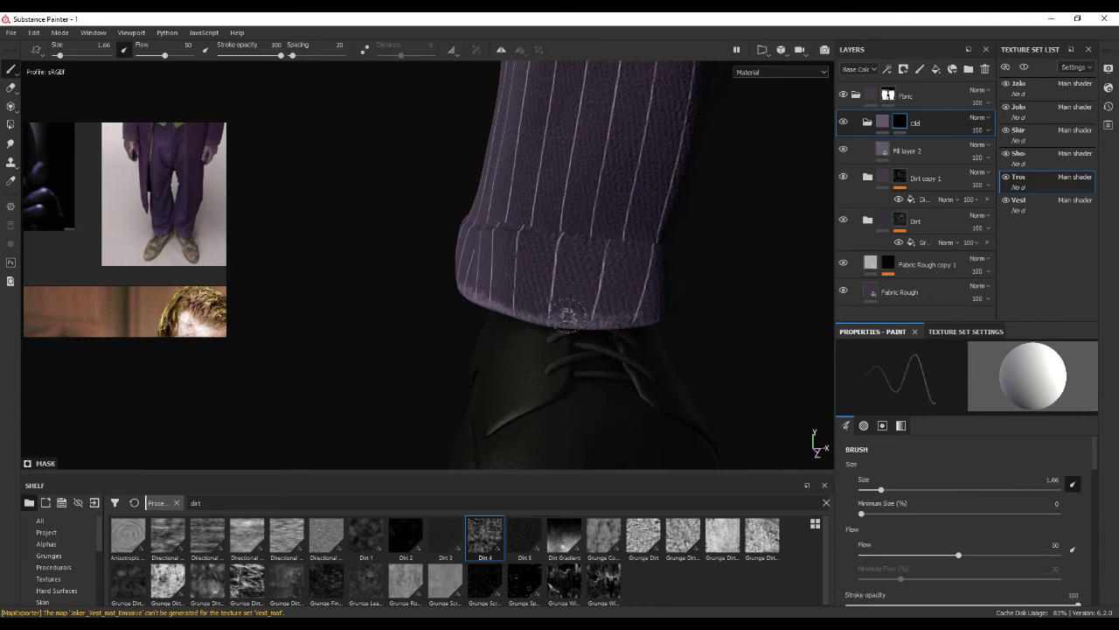
{"action": "mouse_move", "coordinate": [612, 318]}
{"action": "left_mouse_down", "text": "alt"}
{"action": "mouse_move", "coordinate": [522, 309]}
{"action": "mouse_move", "coordinate": [601, 335]}
{"action": "left_mouse_up", "text": "alt"}
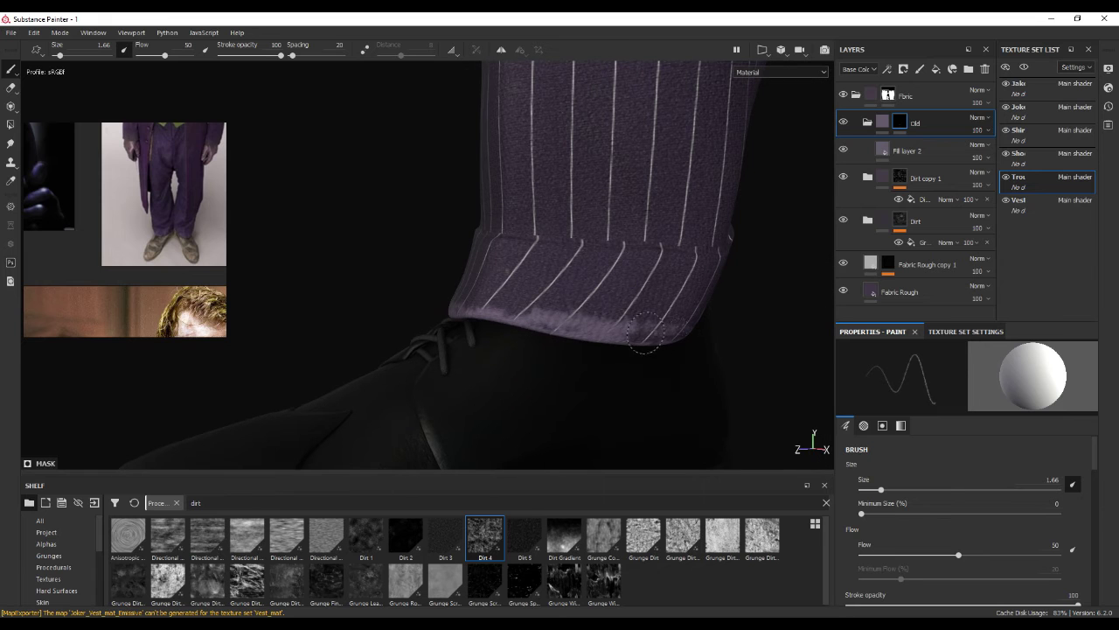
{"action": "mouse_move", "coordinate": [637, 348]}
{"action": "left_mouse_down", "text": "alt"}
{"action": "mouse_move", "coordinate": [563, 330]}
{"action": "mouse_move", "coordinate": [525, 341]}
{"action": "mouse_move", "coordinate": [721, 348]}
{"action": "mouse_move", "coordinate": [467, 375]}
{"action": "mouse_move", "coordinate": [600, 352]}
{"action": "mouse_move", "coordinate": [542, 325]}
{"action": "mouse_move", "coordinate": [629, 330]}
{"action": "left_mouse_up", "text": "alt"}
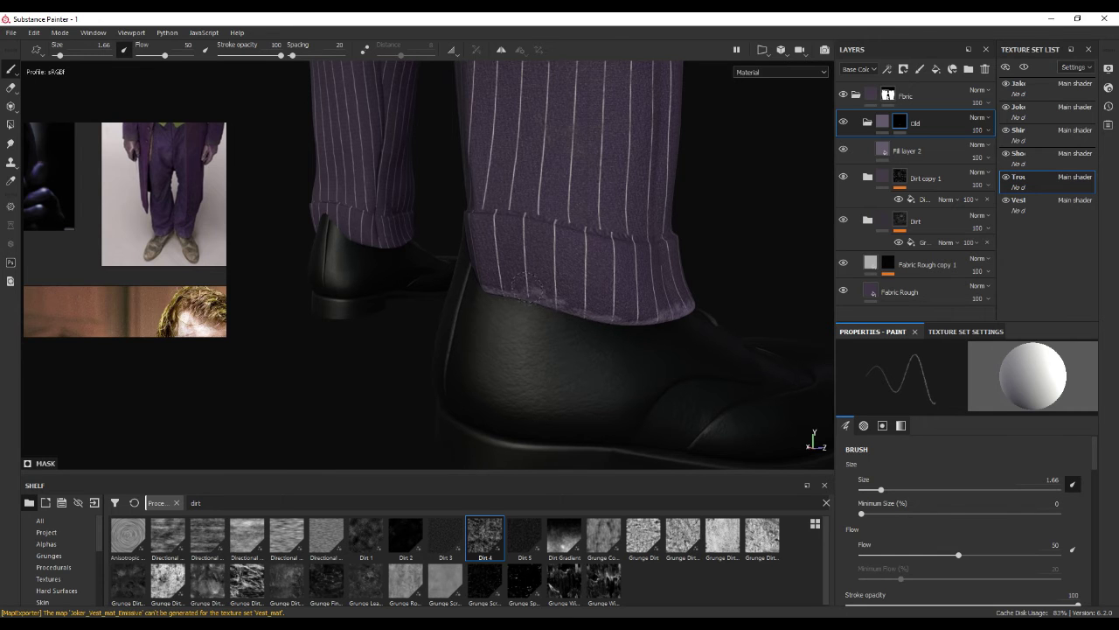
{"action": "mouse_move", "coordinate": [621, 328]}
{"action": "left_mouse_down", "text": "alt"}
{"action": "mouse_move", "coordinate": [468, 362]}
{"action": "mouse_move", "coordinate": [329, 359]}
{"action": "mouse_move", "coordinate": [501, 357]}
{"action": "left_mouse_up", "text": "alt"}
{"action": "right_click_drag", "start_coordinate": [501, 357], "coordinate": [608, 362], "text": "alt"}
{"action": "mouse_move", "coordinate": [608, 362]}
{"action": "middle_mouse_down", "text": "alt"}
{"action": "mouse_move", "coordinate": [620, 362]}
{"action": "mouse_move", "coordinate": [593, 397]}
{"action": "middle_mouse_up", "text": "alt"}
{"action": "mouse_move", "coordinate": [594, 396]}
{"action": "right_mouse_down", "text": "alt"}
{"action": "mouse_move", "coordinate": [604, 412]}
{"action": "mouse_move", "coordinate": [461, 353]}
{"action": "mouse_move", "coordinate": [586, 313]}
{"action": "right_mouse_up", "text": "alt"}
{"action": "left_click_drag", "start_coordinate": [586, 313], "coordinate": [528, 302], "text": "alt"}
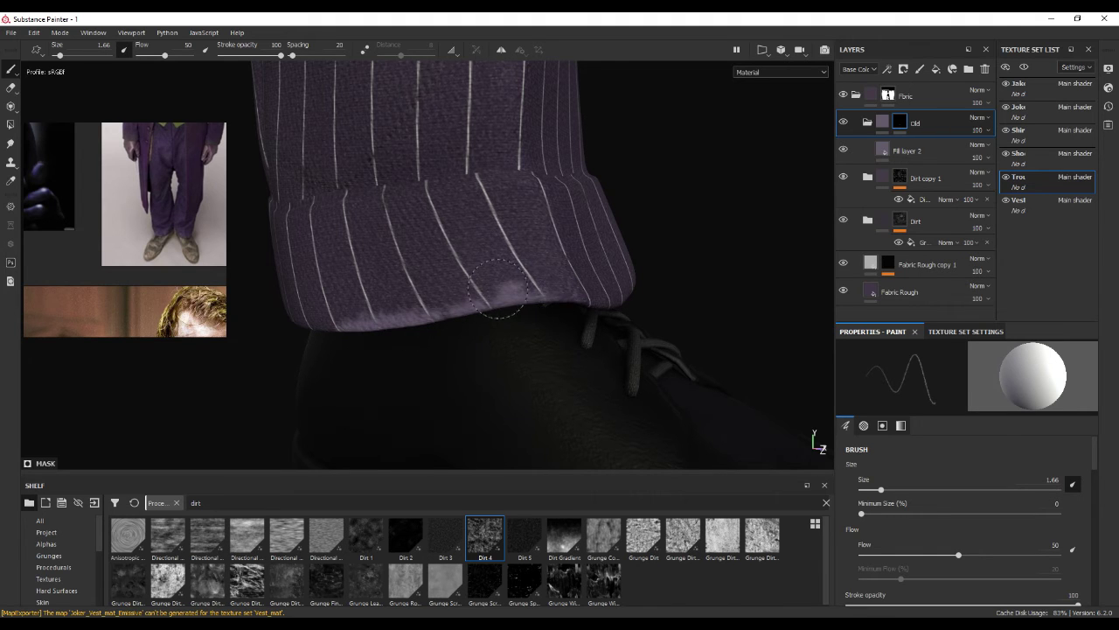
{"action": "left_click_drag", "start_coordinate": [583, 297], "coordinate": [502, 322], "text": "alt"}
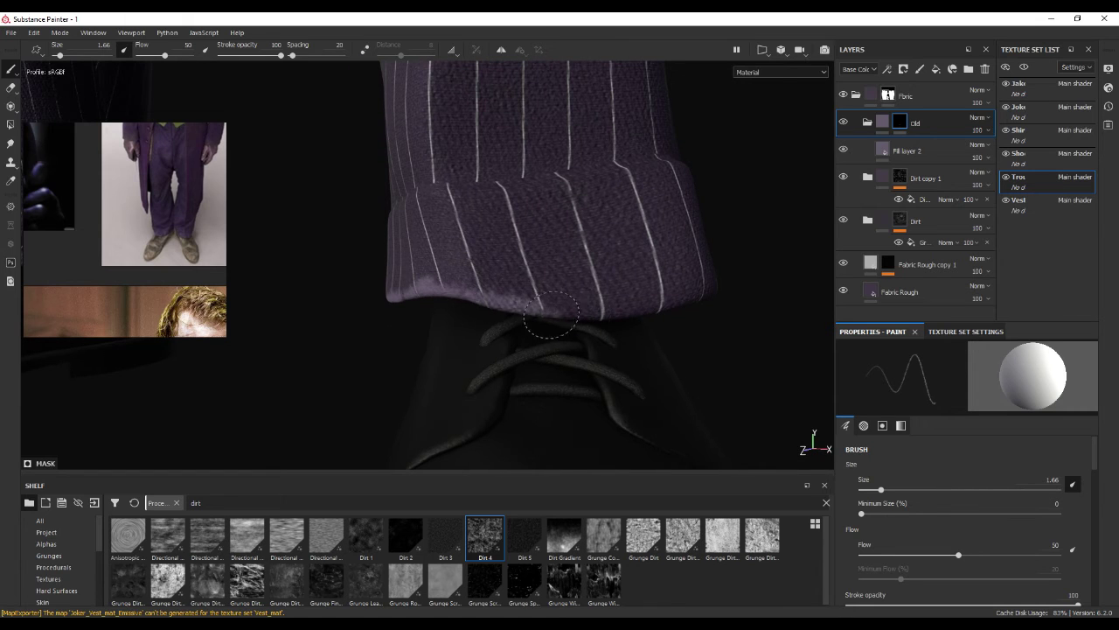
{"action": "scroll", "coordinate": [664, 302], "scroll_direction": "down", "scroll_amount": 2}
{"action": "scroll", "coordinate": [655, 300], "scroll_direction": "down", "scroll_amount": 4}
{"action": "scroll", "coordinate": [639, 299], "scroll_direction": "down", "scroll_amount": 2}
{"action": "scroll", "coordinate": [628, 299], "scroll_direction": "down", "scroll_amount": 2}
{"action": "scroll", "coordinate": [621, 300], "scroll_direction": "up", "scroll_amount": 2}
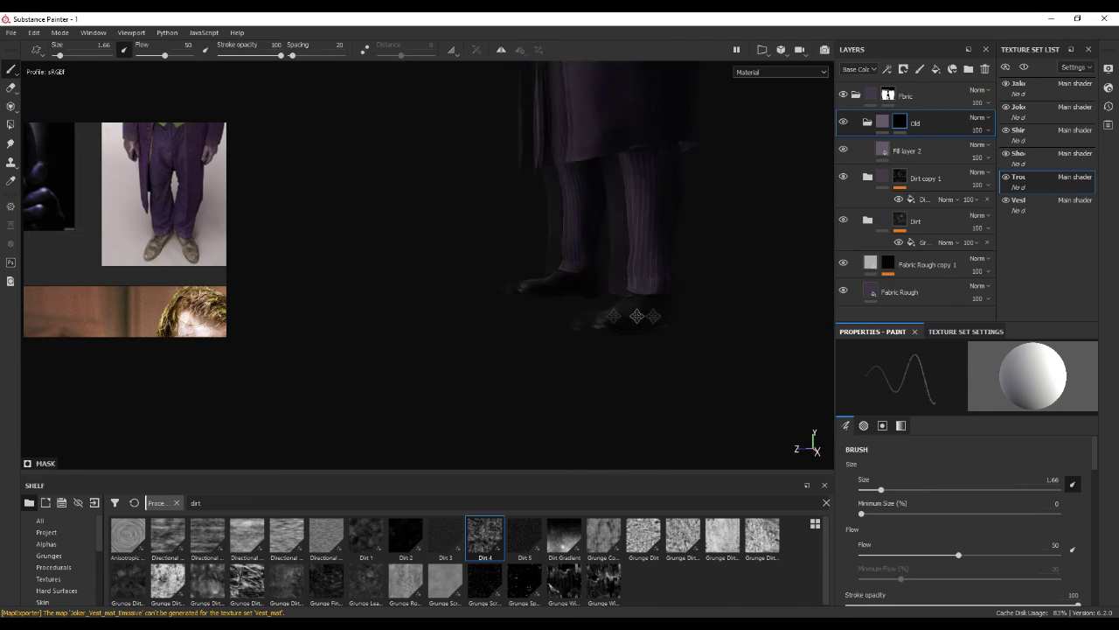
{"action": "scroll", "coordinate": [595, 306], "scroll_direction": "up", "scroll_amount": 2}
{"action": "scroll", "coordinate": [569, 312], "scroll_direction": "up", "scroll_amount": 2}
{"action": "scroll", "coordinate": [542, 317], "scroll_direction": "up", "scroll_amount": 2}
{"action": "scroll", "coordinate": [521, 310], "scroll_direction": "up", "scroll_amount": 2}
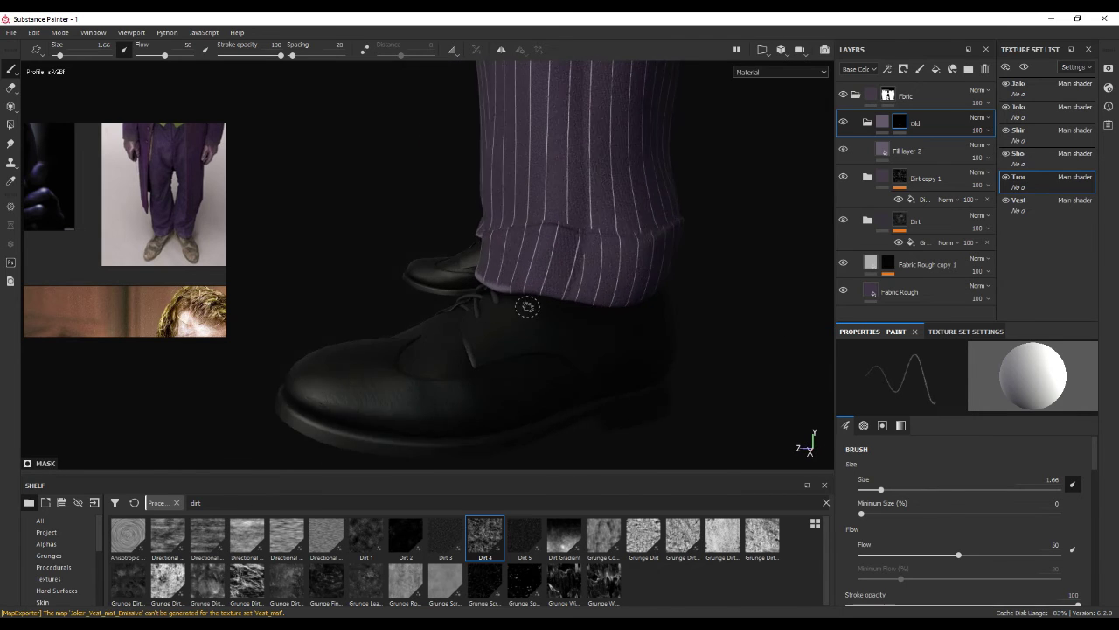
{"action": "scroll", "coordinate": [494, 293], "scroll_direction": "up", "scroll_amount": 2}
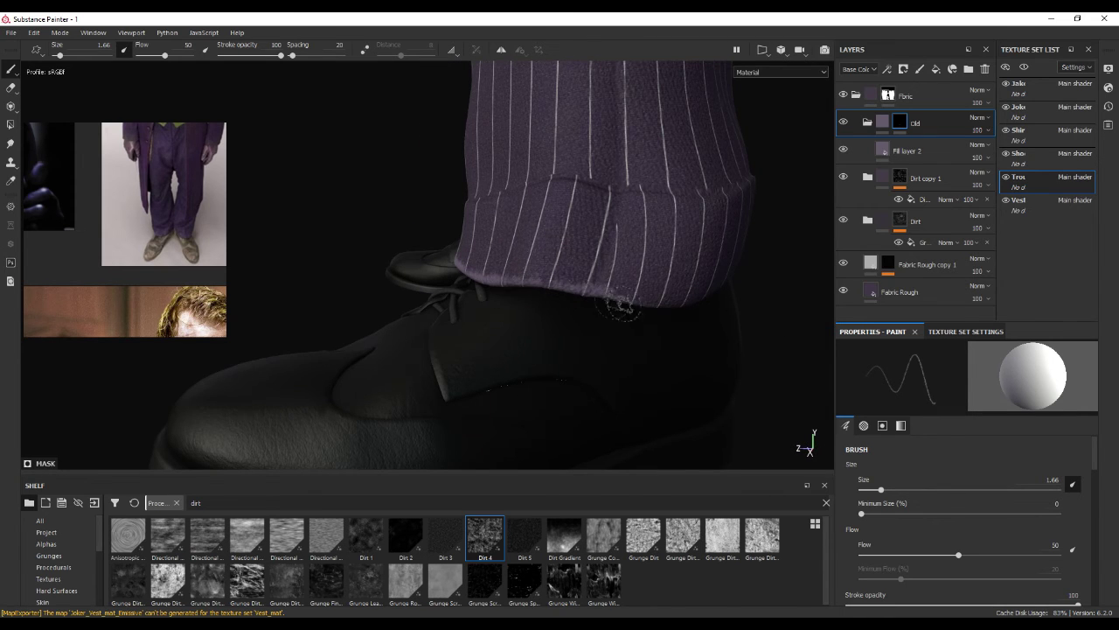
{"action": "scroll", "coordinate": [664, 306], "scroll_direction": "down", "scroll_amount": 2}
{"action": "scroll", "coordinate": [629, 306], "scroll_direction": "down", "scroll_amount": 2}
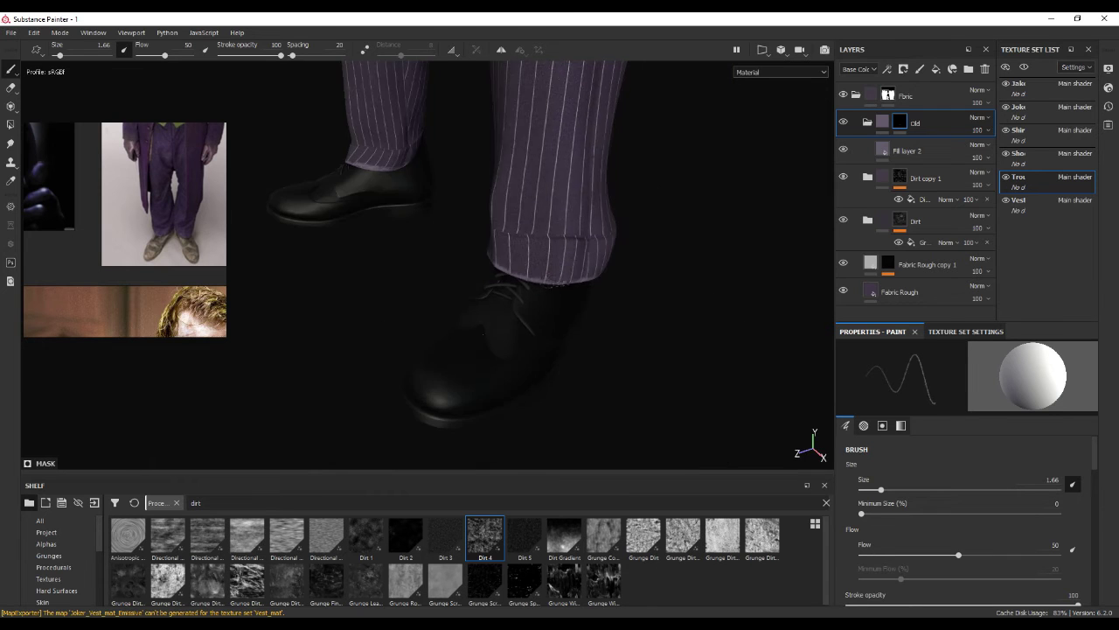
{"action": "scroll", "coordinate": [564, 306], "scroll_direction": "up", "scroll_amount": 4}
{"action": "scroll", "coordinate": [570, 288], "scroll_direction": "up", "scroll_amount": 2}
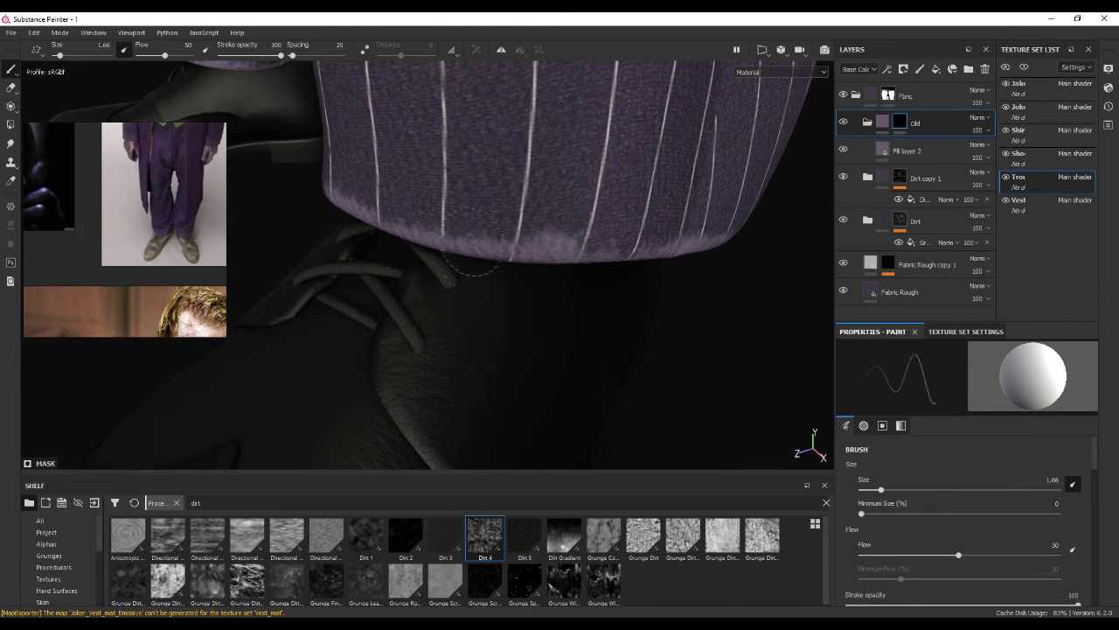
{"action": "scroll", "coordinate": [603, 258], "scroll_direction": "down", "scroll_amount": 2}
{"action": "scroll", "coordinate": [643, 243], "scroll_direction": "down", "scroll_amount": 2}
{"action": "left_click_drag", "start_coordinate": [643, 243], "coordinate": [416, 248], "text": "alt"}
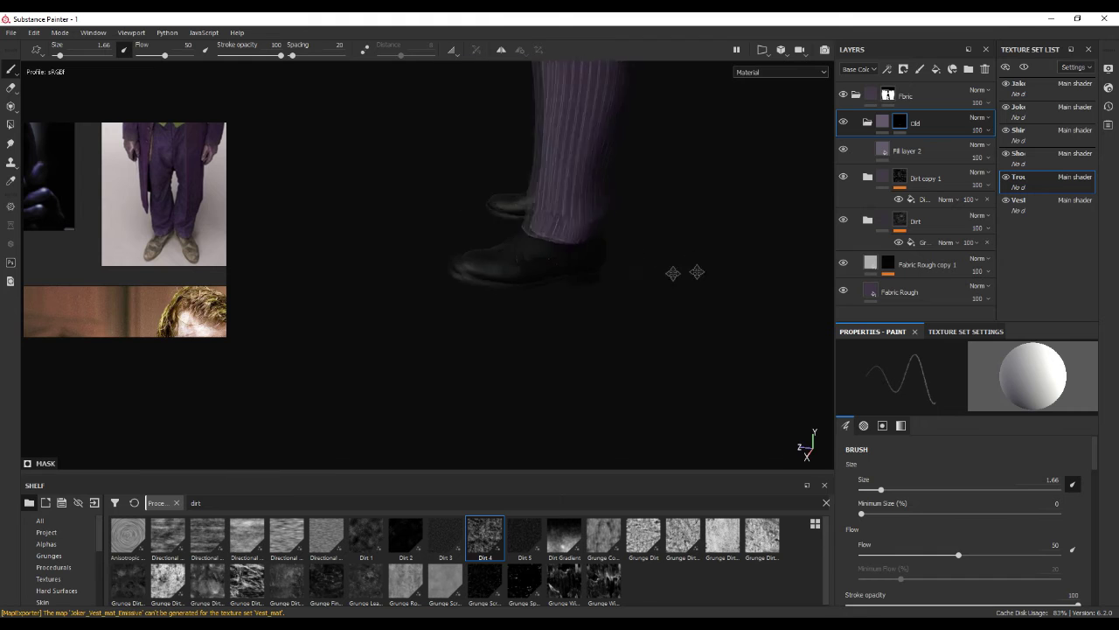
{"action": "scroll", "coordinate": [415, 248], "scroll_direction": "up", "scroll_amount": 2}
{"action": "scroll", "coordinate": [415, 248], "scroll_direction": "up", "scroll_amount": 3}
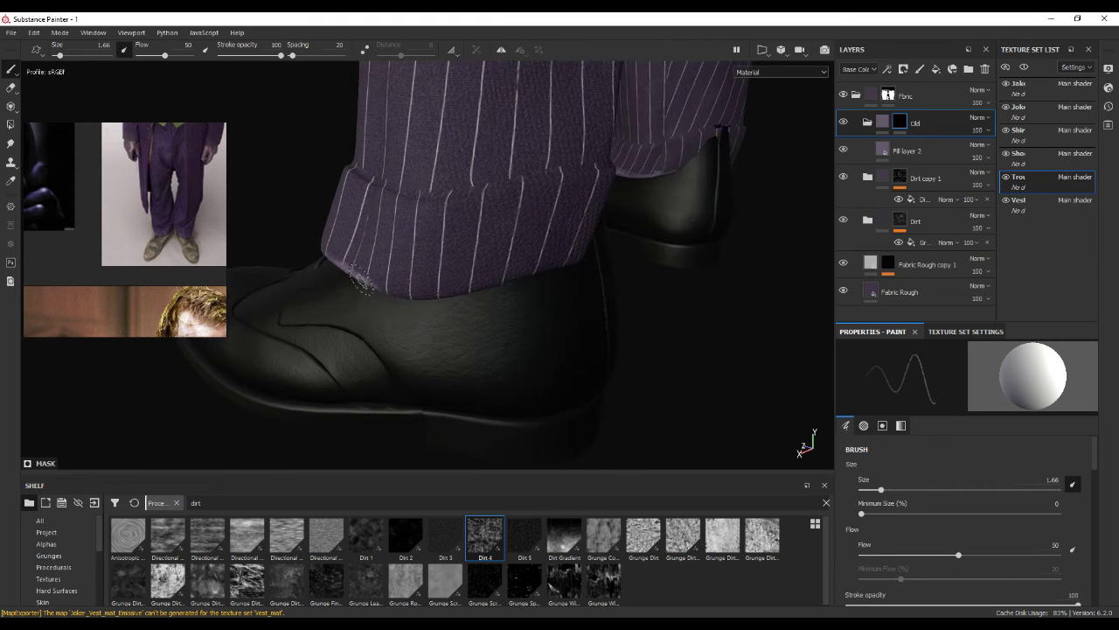
- Isolate the Trousers texture set and orbit to view both cuffs from the front
{"action": "left_click", "coordinate": [1024, 68]}
{"action": "mouse_move", "coordinate": [513, 380]}
{"action": "left_mouse_down", "text": "alt"}
{"action": "mouse_move", "coordinate": [405, 307]}
{"action": "mouse_move", "coordinate": [395, 267]}
{"action": "mouse_move", "coordinate": [385, 292]}
{"action": "left_mouse_up", "text": "alt"}
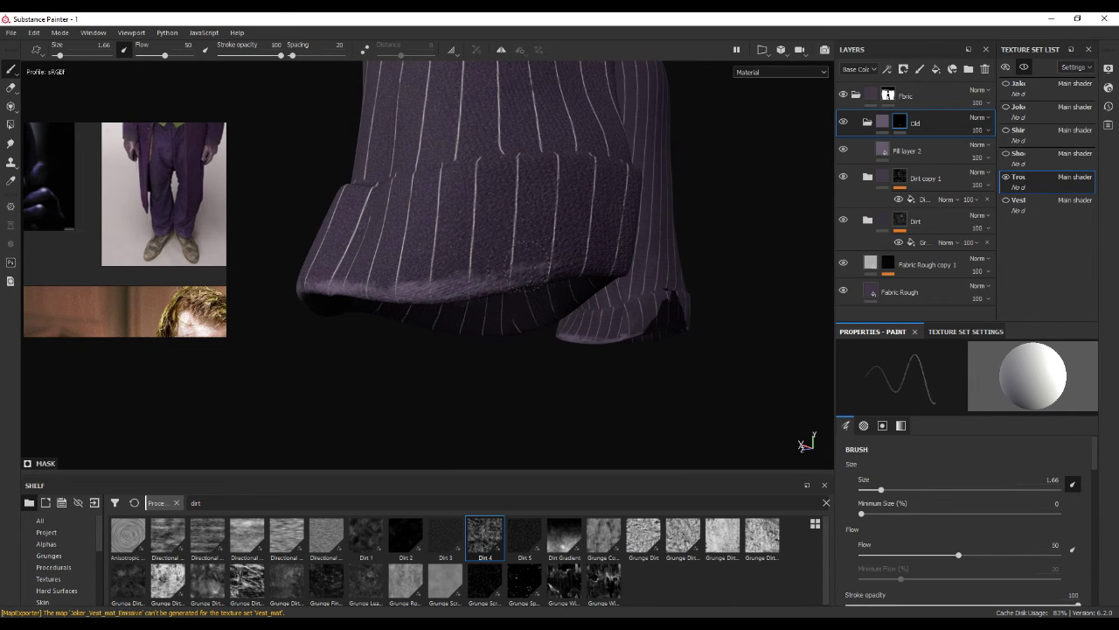
{"action": "left_click_drag", "start_coordinate": [577, 271], "coordinate": [624, 282], "text": "alt"}
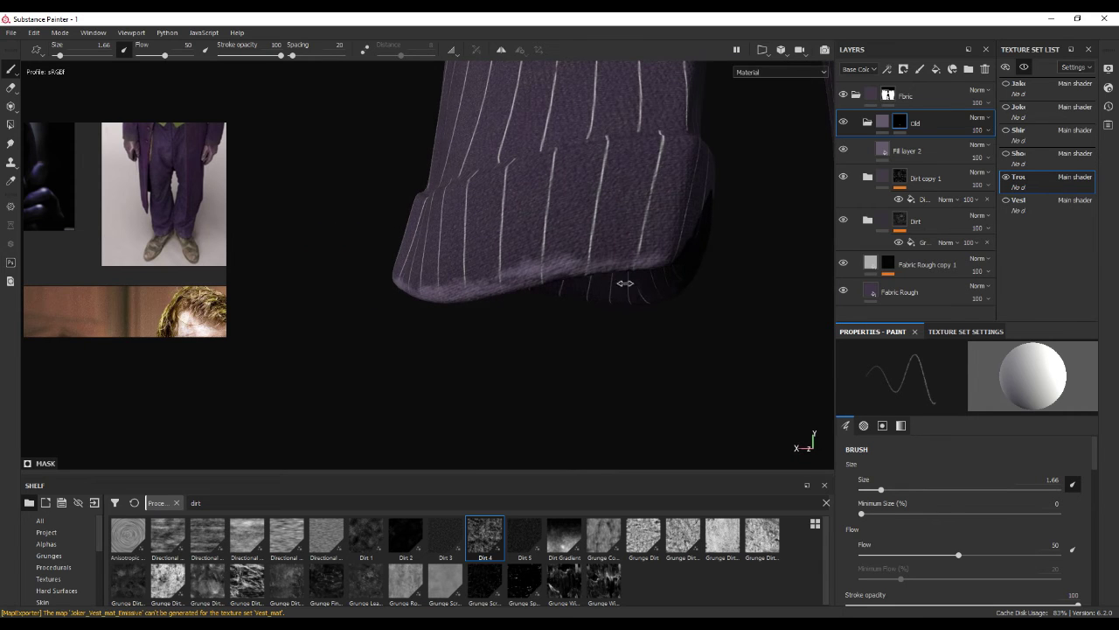
{"action": "scroll", "coordinate": [490, 271], "scroll_direction": "down", "scroll_amount": 3}
{"action": "mouse_move", "coordinate": [490, 271]}
{"action": "left_mouse_down", "text": "alt"}
{"action": "mouse_move", "coordinate": [555, 282]}
{"action": "mouse_move", "coordinate": [580, 262]}
{"action": "mouse_move", "coordinate": [602, 283]}
{"action": "mouse_move", "coordinate": [570, 288]}
{"action": "left_mouse_up", "text": "alt"}
{"action": "scroll", "coordinate": [488, 303], "scroll_direction": "up", "scroll_amount": 3}
{"action": "left_click_drag", "start_coordinate": [487, 304], "coordinate": [539, 292], "text": "alt"}
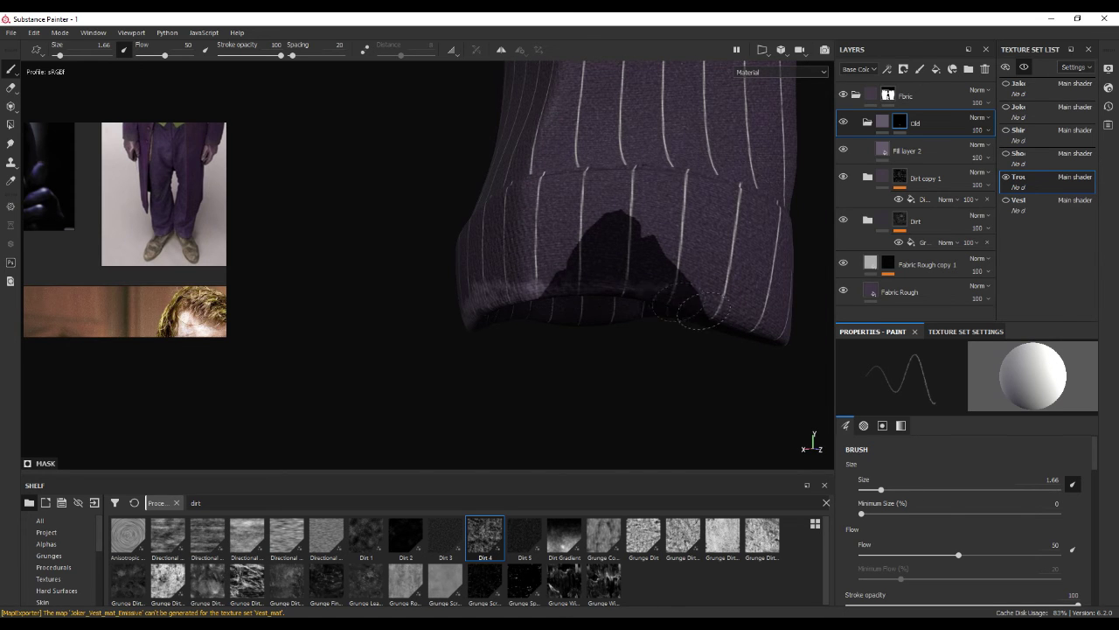
{"action": "mouse_move", "coordinate": [470, 301]}
{"action": "left_mouse_down", "text": "alt"}
{"action": "mouse_move", "coordinate": [554, 297]}
{"action": "mouse_move", "coordinate": [677, 335]}
{"action": "mouse_move", "coordinate": [365, 278]}
{"action": "left_mouse_up", "text": "alt"}
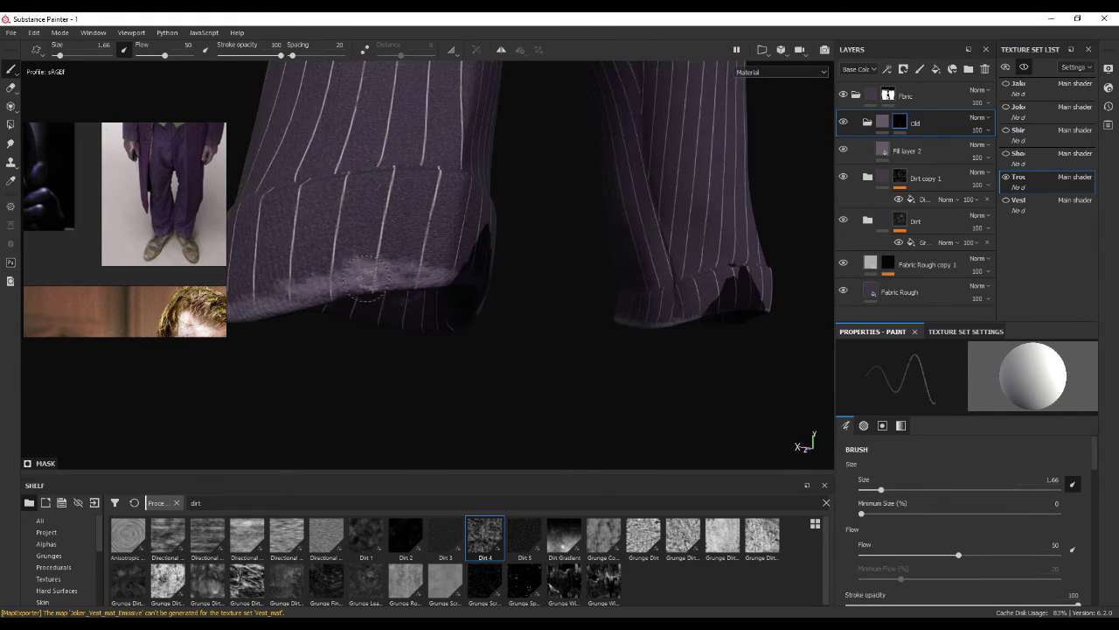
{"action": "mouse_move", "coordinate": [505, 301]}
{"action": "left_mouse_down", "text": "alt"}
{"action": "mouse_move", "coordinate": [723, 320]}
{"action": "mouse_move", "coordinate": [394, 320]}
{"action": "mouse_move", "coordinate": [705, 309]}
{"action": "mouse_move", "coordinate": [400, 317]}
{"action": "mouse_move", "coordinate": [477, 327]}
{"action": "mouse_move", "coordinate": [535, 298]}
{"action": "mouse_move", "coordinate": [421, 306]}
{"action": "mouse_move", "coordinate": [597, 332]}
{"action": "mouse_move", "coordinate": [464, 300]}
{"action": "mouse_move", "coordinate": [487, 300]}
{"action": "mouse_move", "coordinate": [476, 280]}
{"action": "left_mouse_up", "text": "alt"}
{"action": "scroll", "coordinate": [465, 300], "scroll_direction": "up", "scroll_amount": 3}
{"action": "mouse_move", "coordinate": [533, 293]}
{"action": "right_mouse_down", "text": "shift"}
{"action": "mouse_move", "coordinate": [554, 274]}
{"action": "mouse_move", "coordinate": [432, 242]}
{"action": "mouse_move", "coordinate": [573, 282]}
{"action": "mouse_move", "coordinate": [528, 276]}
{"action": "right_mouse_up", "text": "shift"}
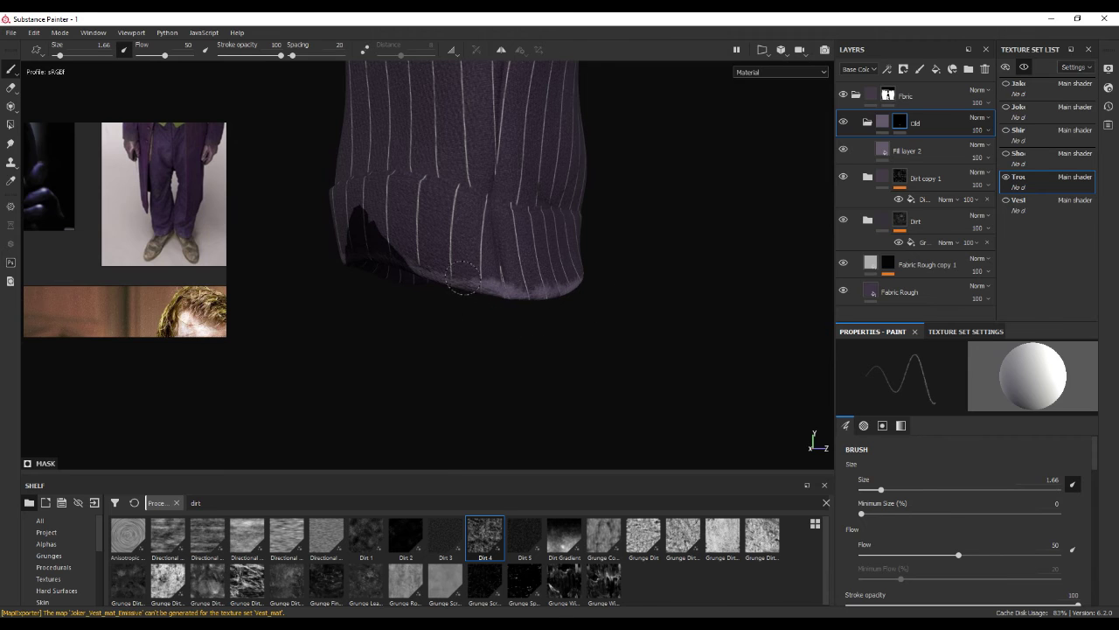
{"action": "left_click_drag", "start_coordinate": [451, 287], "coordinate": [524, 297], "text": "alt"}
{"action": "right_click_drag", "start_coordinate": [524, 298], "coordinate": [592, 320], "text": "alt"}
{"action": "mouse_move", "coordinate": [592, 320]}
{"action": "left_mouse_down", "text": "alt"}
{"action": "mouse_move", "coordinate": [435, 260]}
{"action": "mouse_move", "coordinate": [408, 310]}
{"action": "left_mouse_up", "text": "alt"}
{"action": "middle_click_drag", "start_coordinate": [408, 309], "coordinate": [437, 233], "text": "alt"}
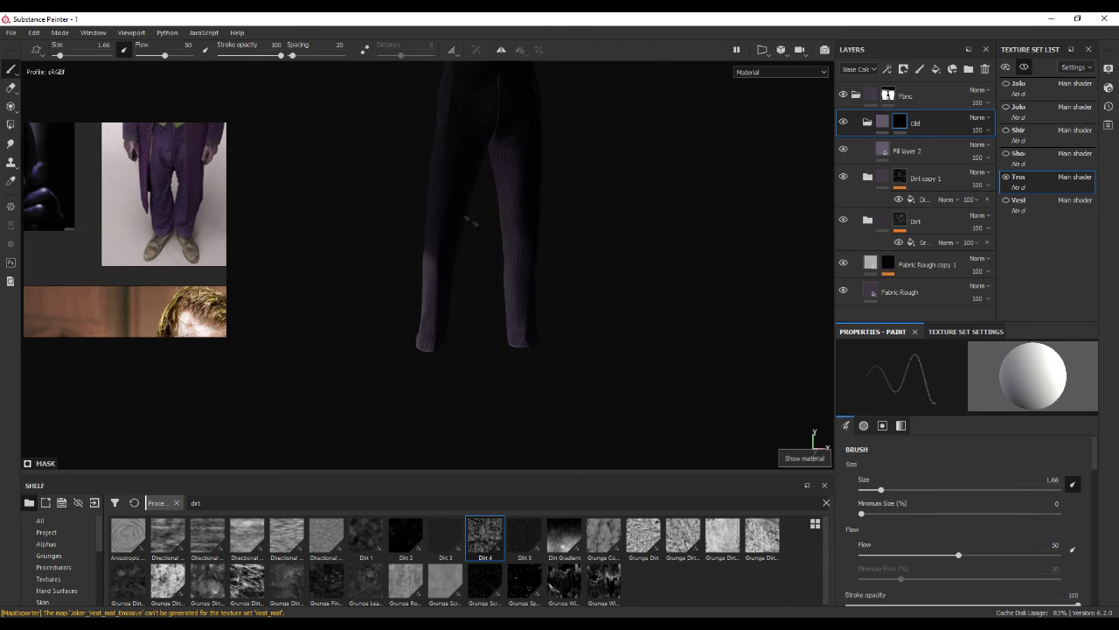
- Make the jacket and shoes visible again and zoom in on a trouser cuff
{"action": "left_click", "coordinate": [1022, 68]}
{"action": "left_click", "coordinate": [1026, 67]}
{"action": "left_click", "coordinate": [1026, 68]}
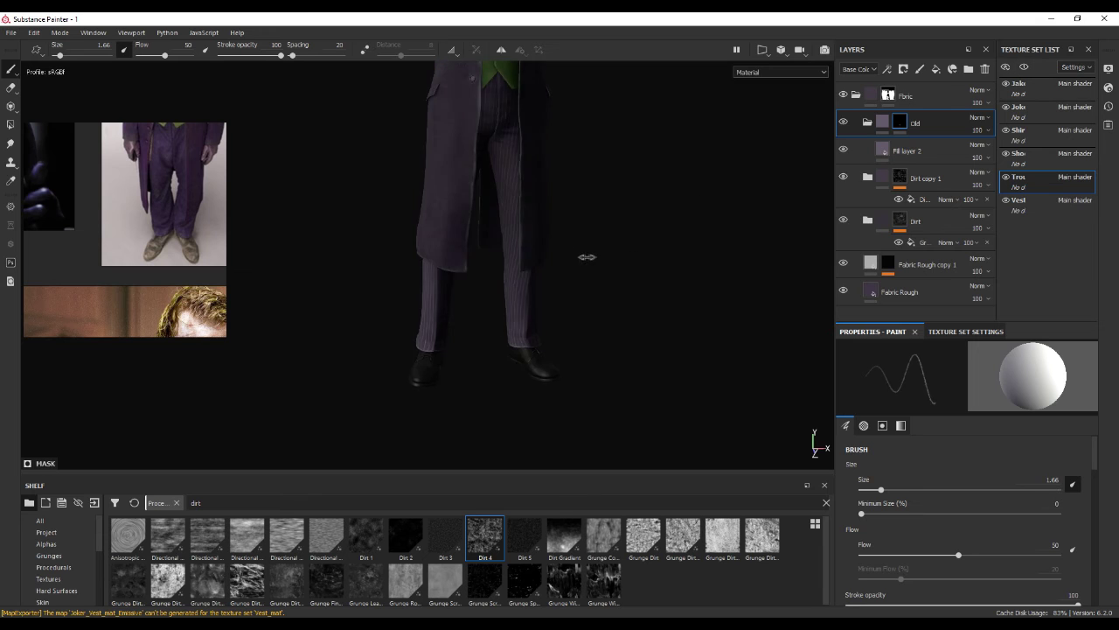
{"action": "scroll", "coordinate": [464, 313], "scroll_direction": "up", "scroll_amount": 5}
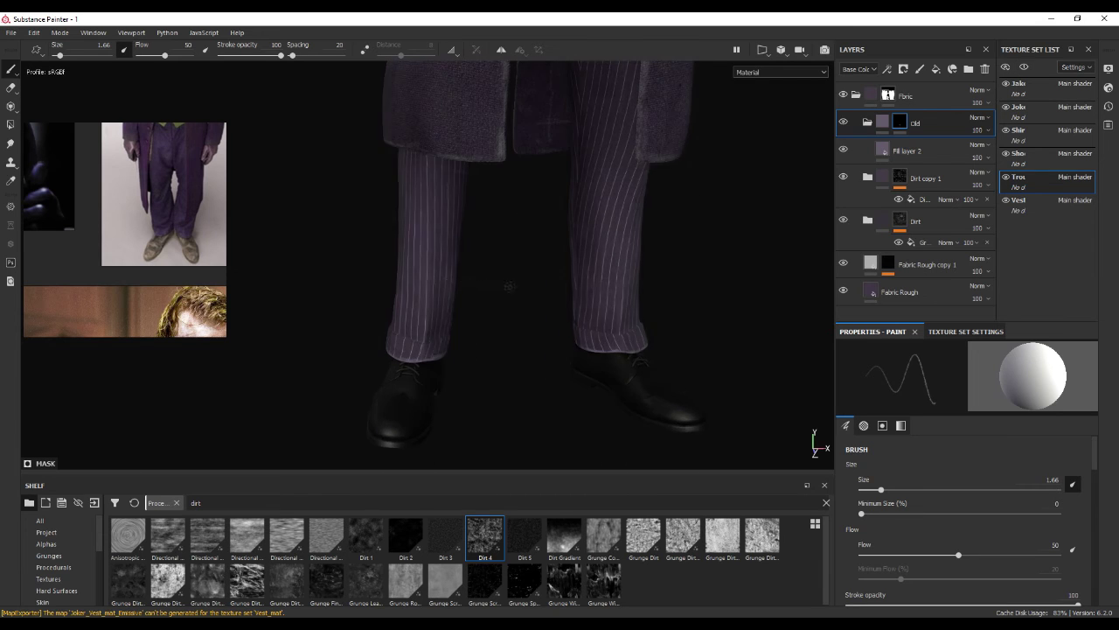
{"action": "left_click_drag", "start_coordinate": [540, 294], "coordinate": [625, 300], "text": "alt"}
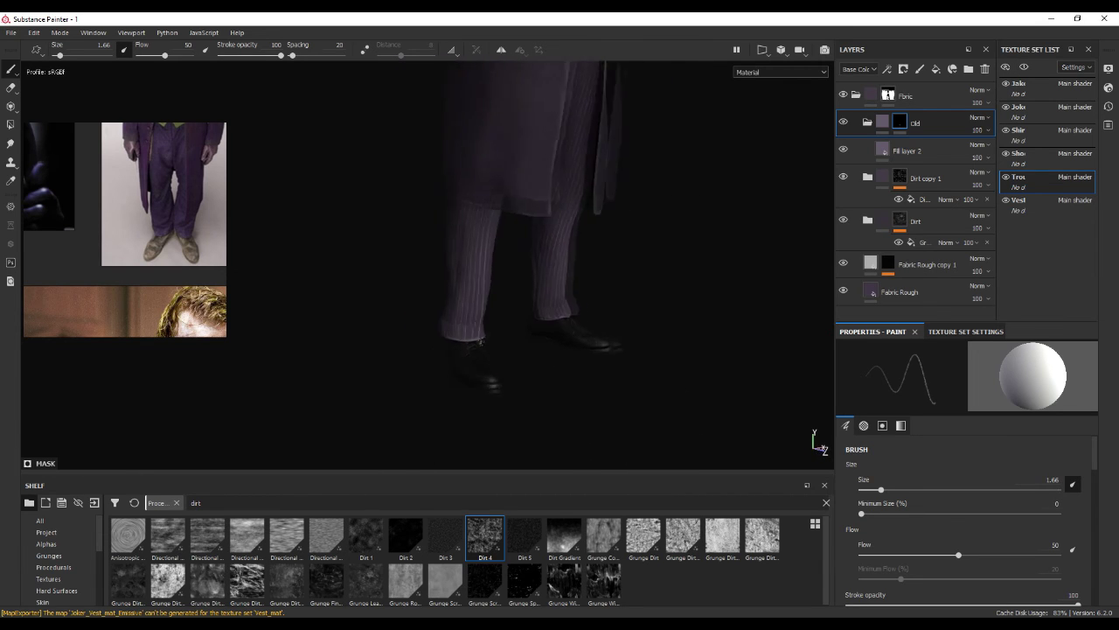
{"action": "scroll", "coordinate": [462, 317], "scroll_direction": "up", "scroll_amount": 3}
{"action": "scroll", "coordinate": [462, 316], "scroll_direction": "up", "scroll_amount": 3}
{"action": "scroll", "coordinate": [462, 316], "scroll_direction": "up", "scroll_amount": 2}
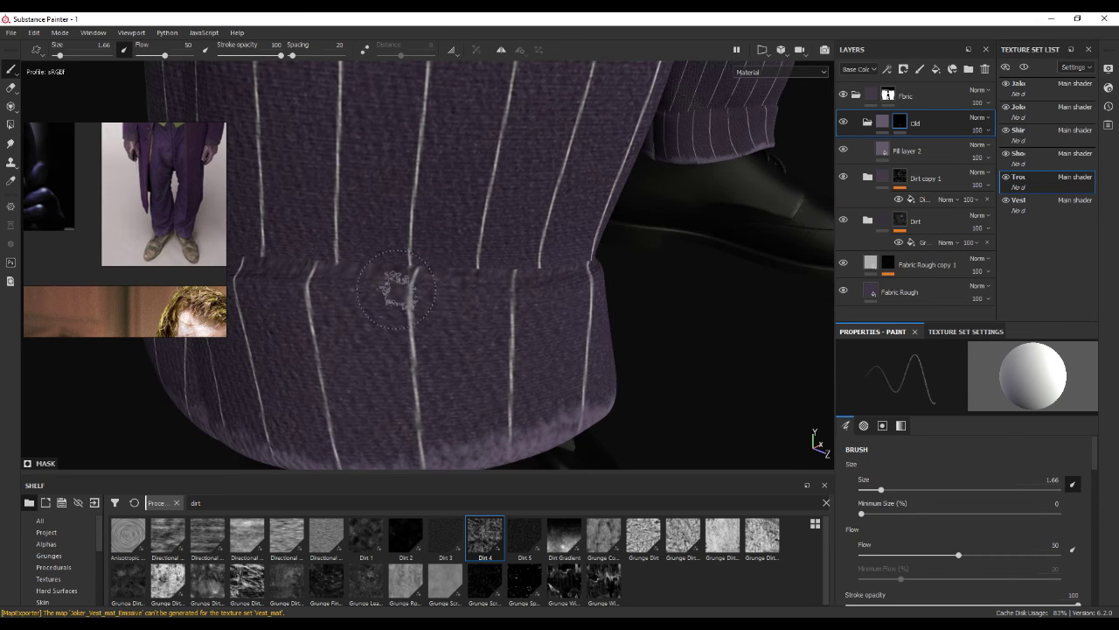
{"action": "scroll", "coordinate": [545, 254], "scroll_direction": "down", "scroll_amount": 3}
{"action": "scroll", "coordinate": [560, 254], "scroll_direction": "down", "scroll_amount": 3}
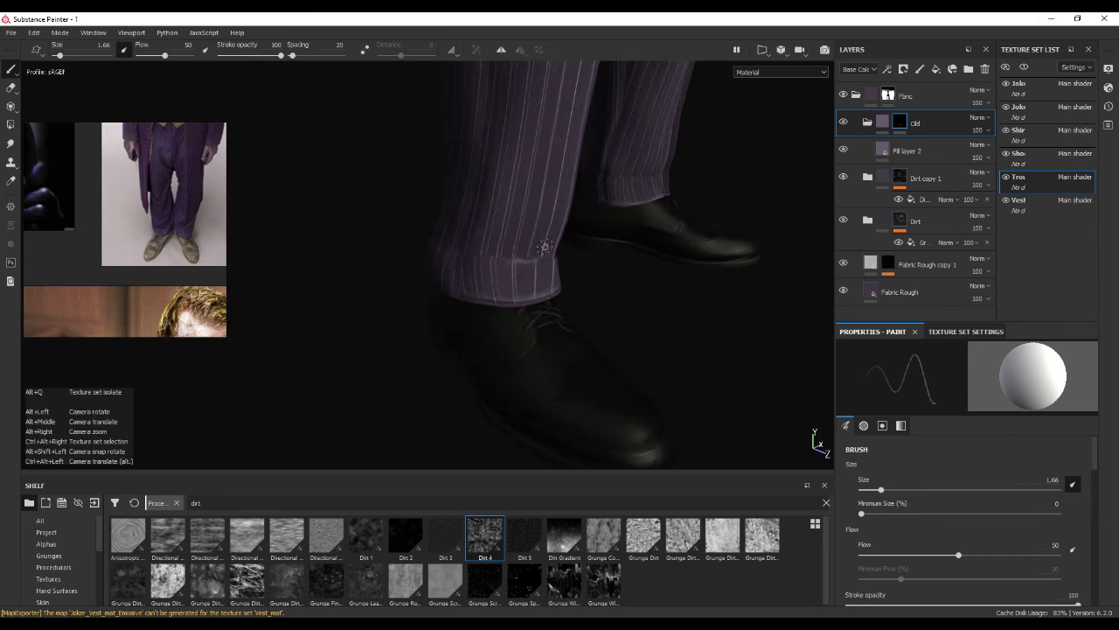
{"action": "scroll", "coordinate": [570, 254], "scroll_direction": "down", "scroll_amount": 2}
{"action": "scroll", "coordinate": [570, 255], "scroll_direction": "up", "scroll_amount": 2}
{"action": "scroll", "coordinate": [519, 275], "scroll_direction": "up", "scroll_amount": 3}
- Paint a light worn streak along the cuff band and enlarge the brush to 3.56
{"action": "left_click_drag", "start_coordinate": [576, 256], "coordinate": [512, 255]}
{"action": "scroll", "coordinate": [451, 262], "scroll_direction": "down", "scroll_amount": 2}
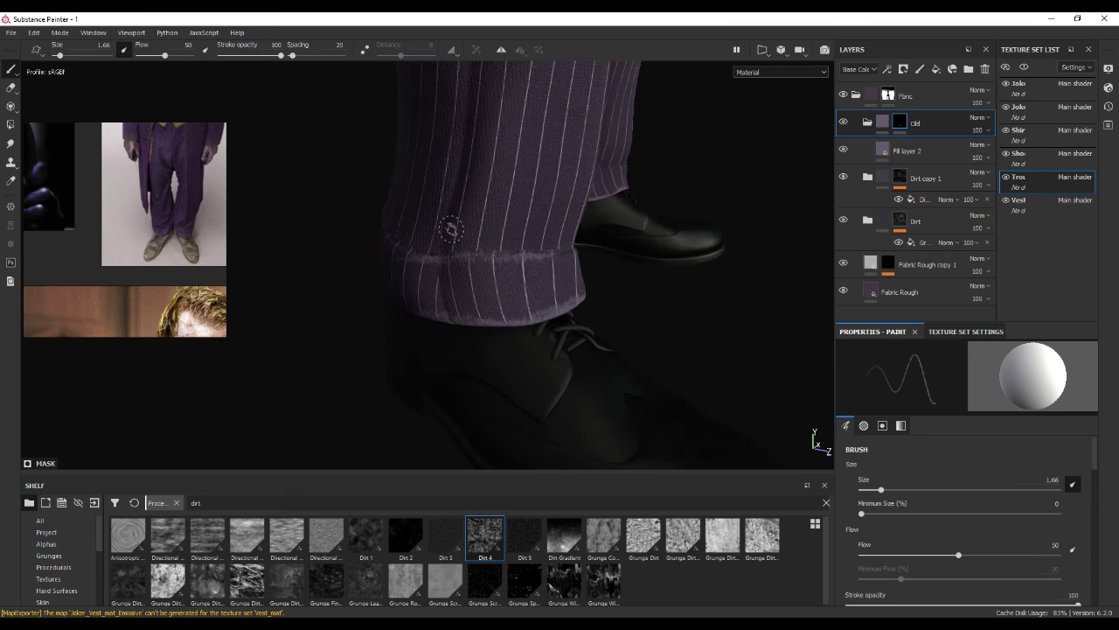
{"action": "scroll", "coordinate": [481, 254], "scroll_direction": "down", "scroll_amount": 2}
{"action": "scroll", "coordinate": [507, 243], "scroll_direction": "down", "scroll_amount": 1}
{"action": "mouse_move", "coordinate": [509, 241]}
{"action": "left_mouse_down", "text": "alt"}
{"action": "mouse_move", "coordinate": [612, 242]}
{"action": "mouse_move", "coordinate": [563, 223]}
{"action": "mouse_move", "coordinate": [393, 212]}
{"action": "mouse_move", "coordinate": [455, 245]}
{"action": "mouse_move", "coordinate": [478, 300]}
{"action": "mouse_move", "coordinate": [576, 310]}
{"action": "mouse_move", "coordinate": [525, 325]}
{"action": "left_mouse_up", "text": "alt"}
{"action": "scroll", "coordinate": [547, 298], "scroll_direction": "up", "scroll_amount": 3}
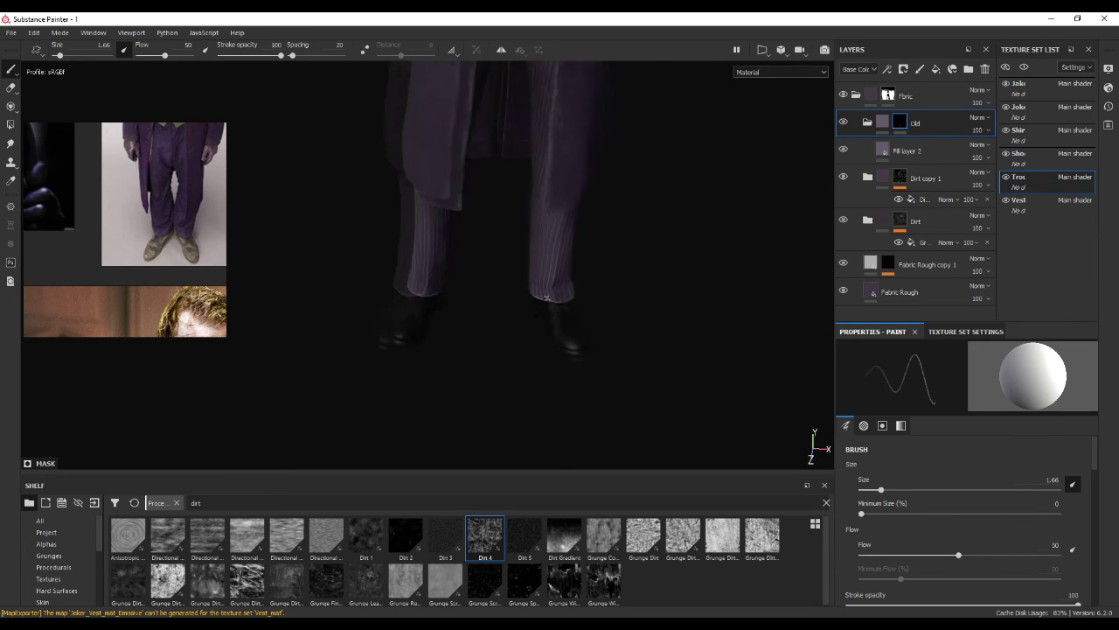
{"action": "scroll", "coordinate": [546, 298], "scroll_direction": "up", "scroll_amount": 2}
{"action": "scroll", "coordinate": [583, 294], "scroll_direction": "up", "scroll_amount": 2}
{"action": "scroll", "coordinate": [565, 290], "scroll_direction": "up", "scroll_amount": 2}
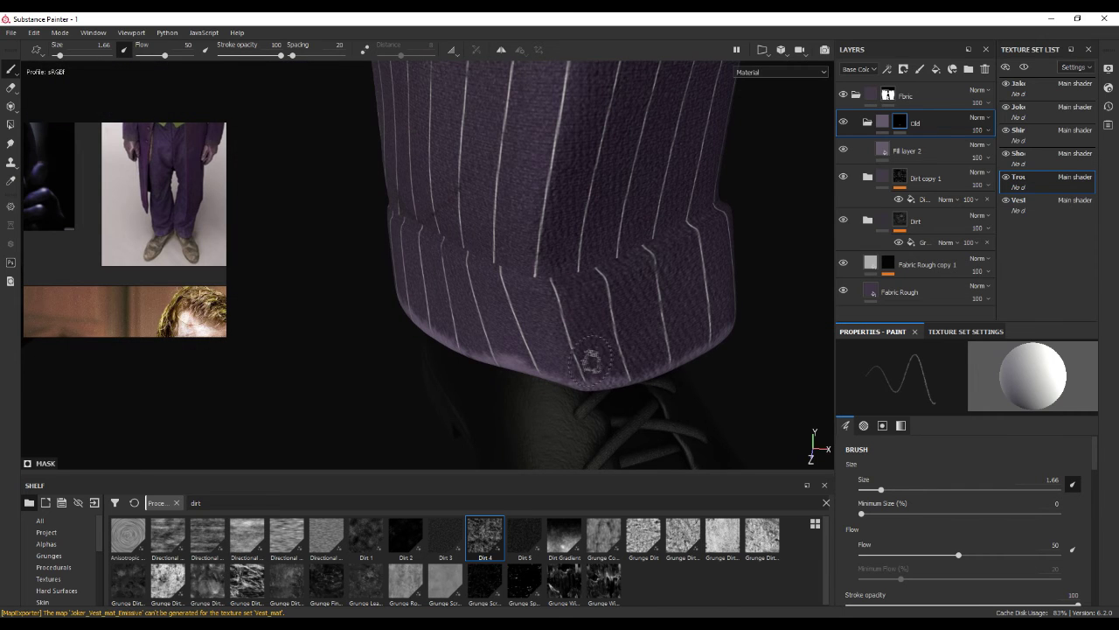
{"action": "right_click_drag", "start_coordinate": [600, 332], "coordinate": [662, 342], "text": "ctrl"}
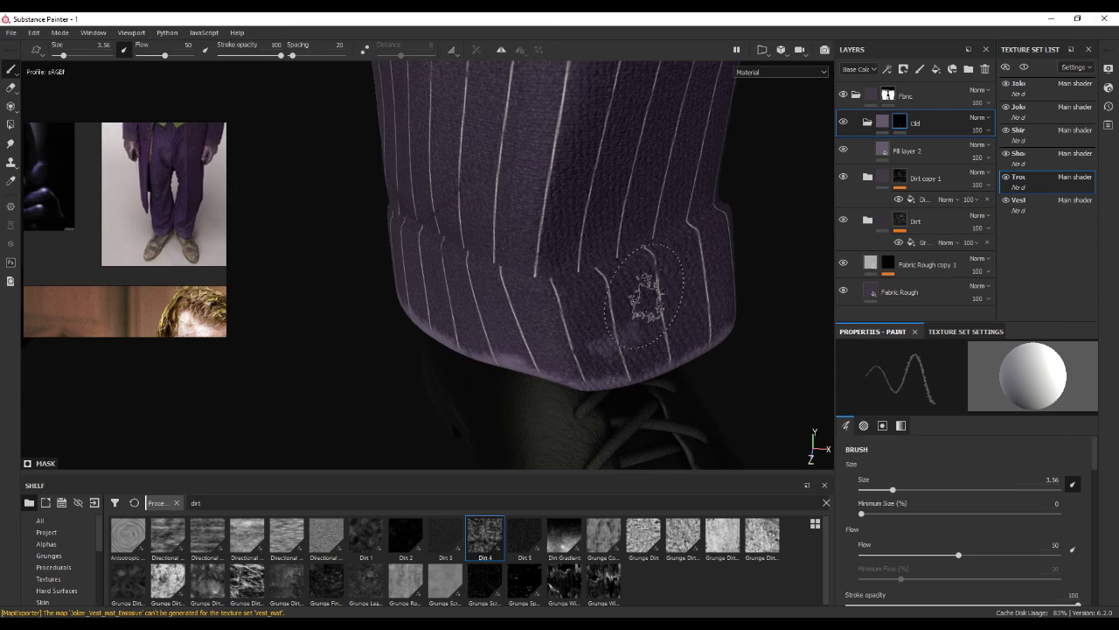
- Paint a faint lighter worn patch on the cuff and inspect it beside the shoe
{"action": "mouse_move", "coordinate": [645, 296]}
{"action": "left_mouse_down"}
{"action": "mouse_move", "coordinate": [641, 286]}
{"action": "mouse_move", "coordinate": [490, 346]}
{"action": "left_mouse_up"}
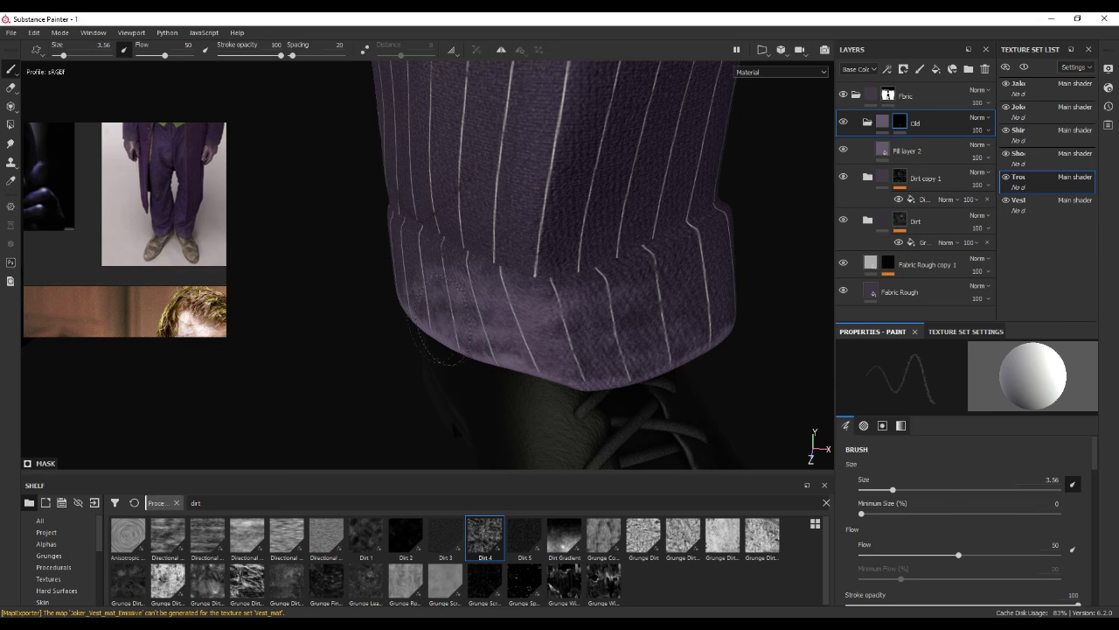
{"action": "scroll", "coordinate": [481, 275], "scroll_direction": "down", "scroll_amount": 2}
{"action": "scroll", "coordinate": [506, 251], "scroll_direction": "down", "scroll_amount": 3}
{"action": "scroll", "coordinate": [507, 251], "scroll_direction": "down", "scroll_amount": 5}
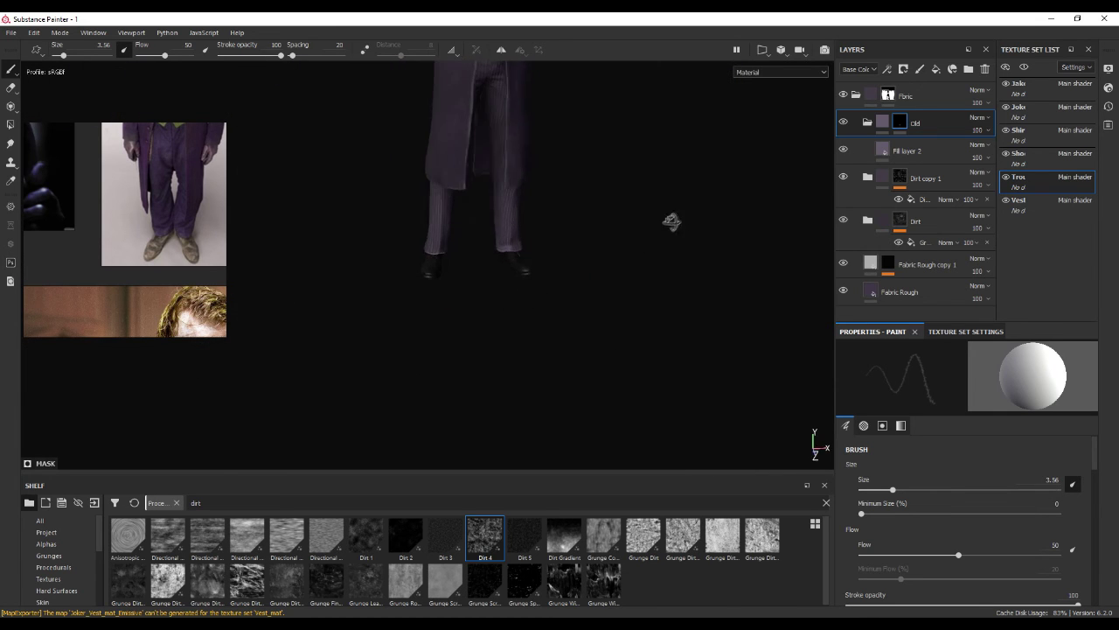
{"action": "scroll", "coordinate": [493, 238], "scroll_direction": "up", "scroll_amount": 2}
{"action": "scroll", "coordinate": [525, 254], "scroll_direction": "up", "scroll_amount": 2}
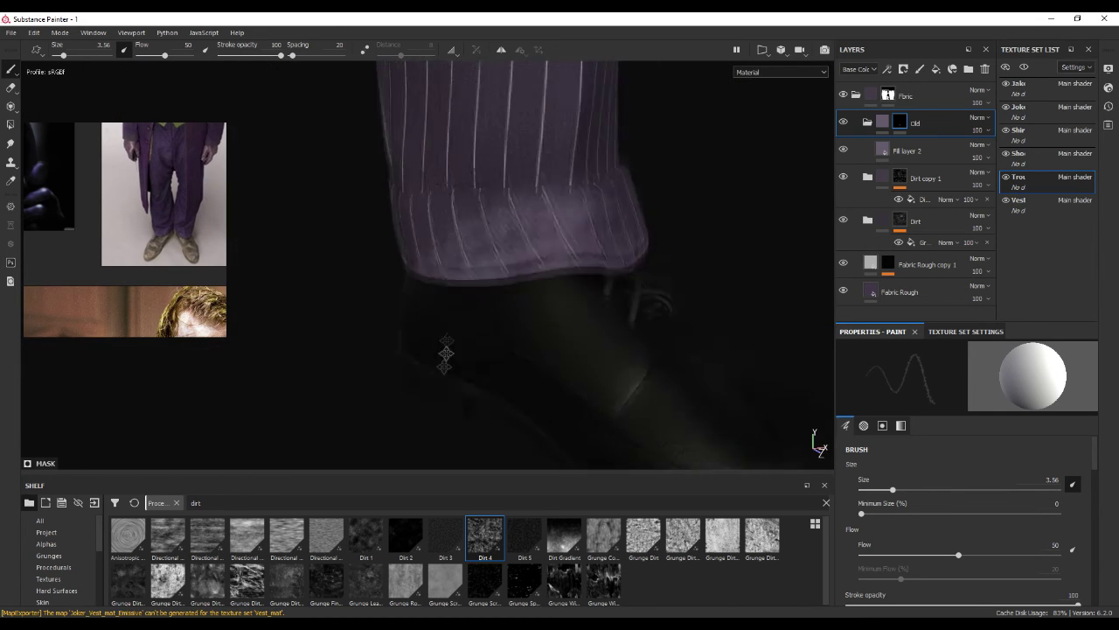
{"action": "scroll", "coordinate": [559, 271], "scroll_direction": "up", "scroll_amount": 3}
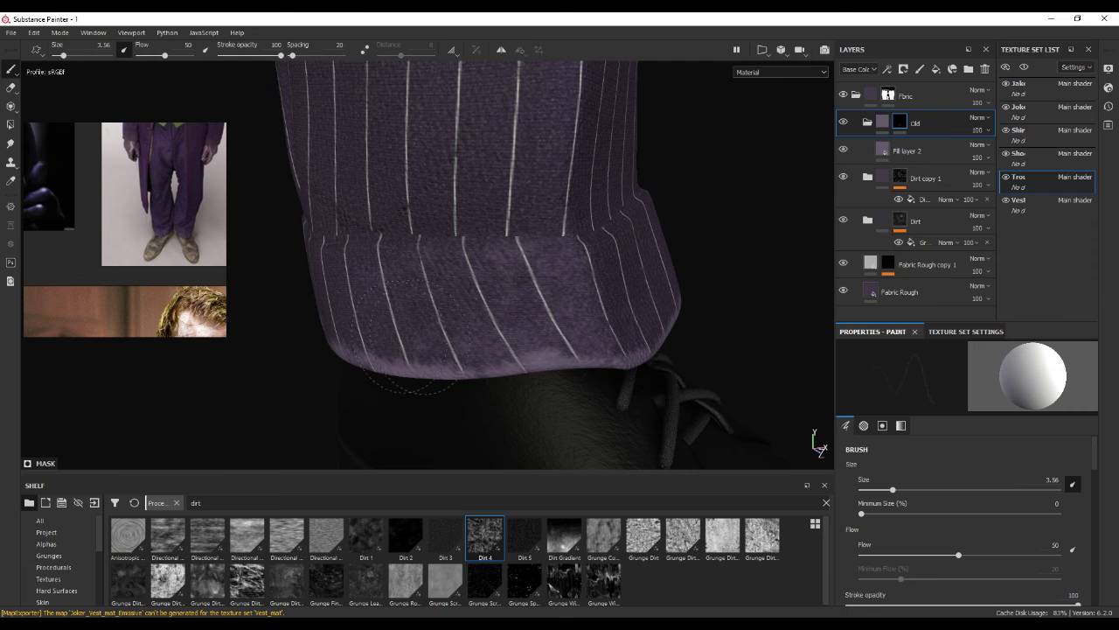
{"action": "left_click_drag", "start_coordinate": [436, 300], "coordinate": [428, 269], "text": "alt"}
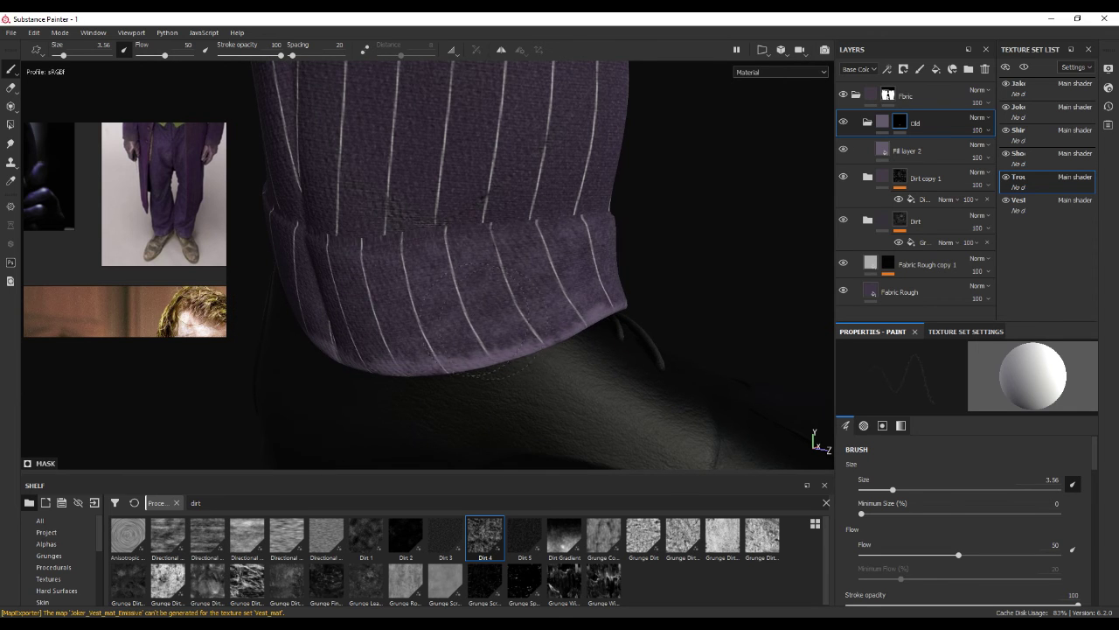
{"action": "mouse_move", "coordinate": [429, 302]}
{"action": "left_mouse_down", "text": "alt"}
{"action": "mouse_move", "coordinate": [498, 265]}
{"action": "mouse_move", "coordinate": [445, 245]}
{"action": "mouse_move", "coordinate": [457, 263]}
{"action": "mouse_move", "coordinate": [446, 267]}
{"action": "mouse_move", "coordinate": [445, 305]}
{"action": "left_mouse_up", "text": "alt"}
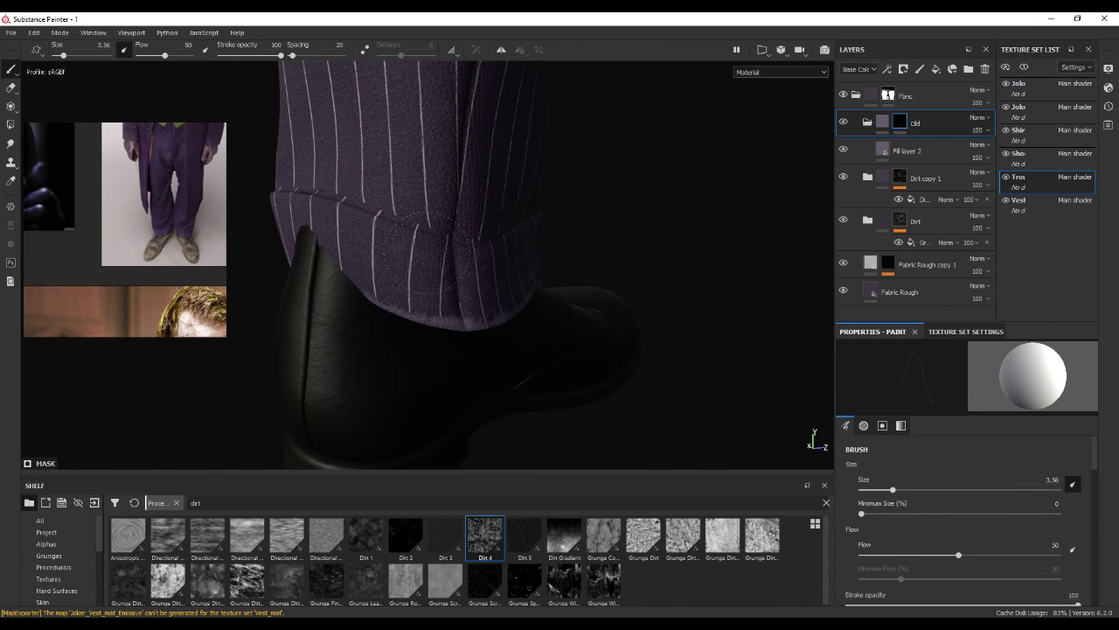
{"action": "mouse_move", "coordinate": [462, 312]}
{"action": "right_mouse_down", "text": "alt"}
{"action": "mouse_move", "coordinate": [520, 357]}
{"action": "mouse_move", "coordinate": [502, 335]}
{"action": "right_mouse_up", "text": "alt"}
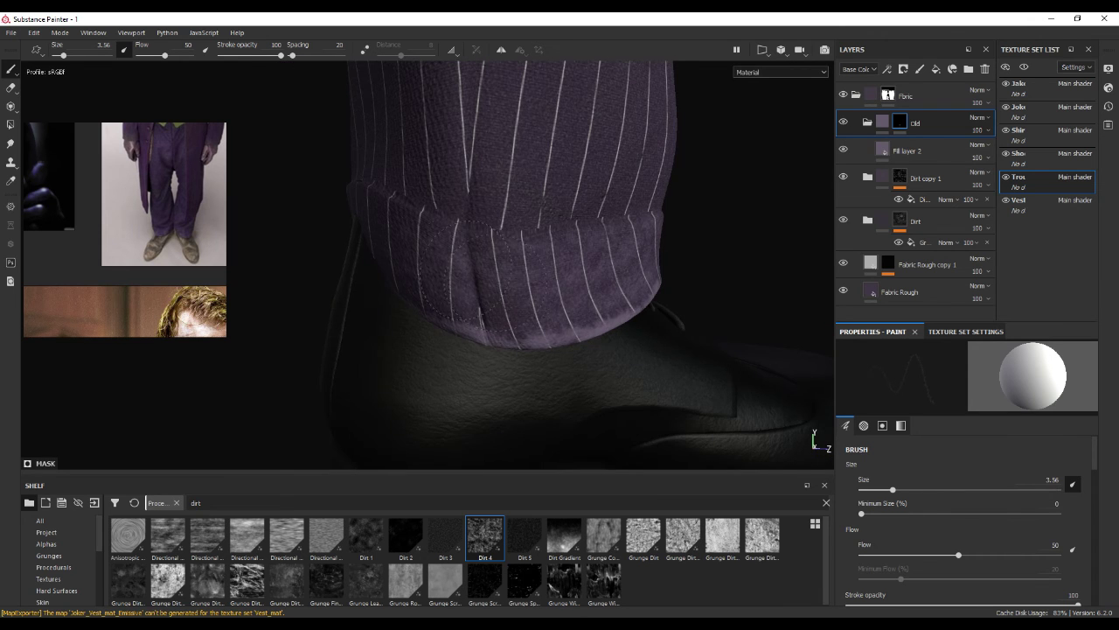
{"action": "mouse_move", "coordinate": [459, 243]}
{"action": "left_mouse_down", "text": "alt"}
{"action": "mouse_move", "coordinate": [615, 270]}
{"action": "mouse_move", "coordinate": [600, 300]}
{"action": "mouse_move", "coordinate": [588, 288]}
{"action": "left_mouse_up", "text": "alt"}
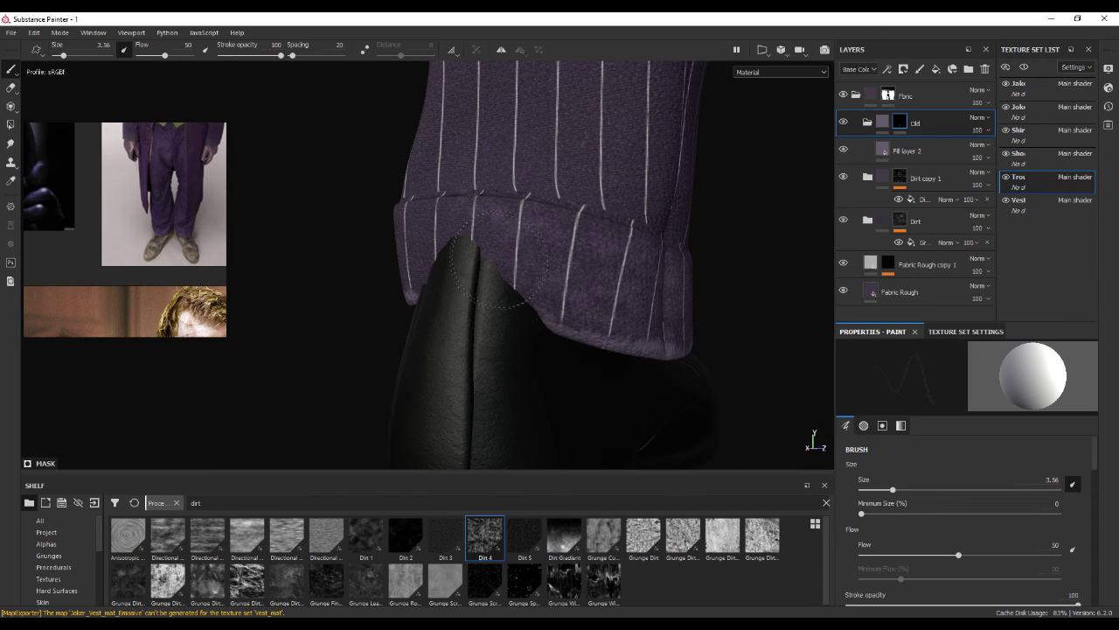
{"action": "left_click_drag", "start_coordinate": [637, 282], "coordinate": [601, 274], "text": "alt"}
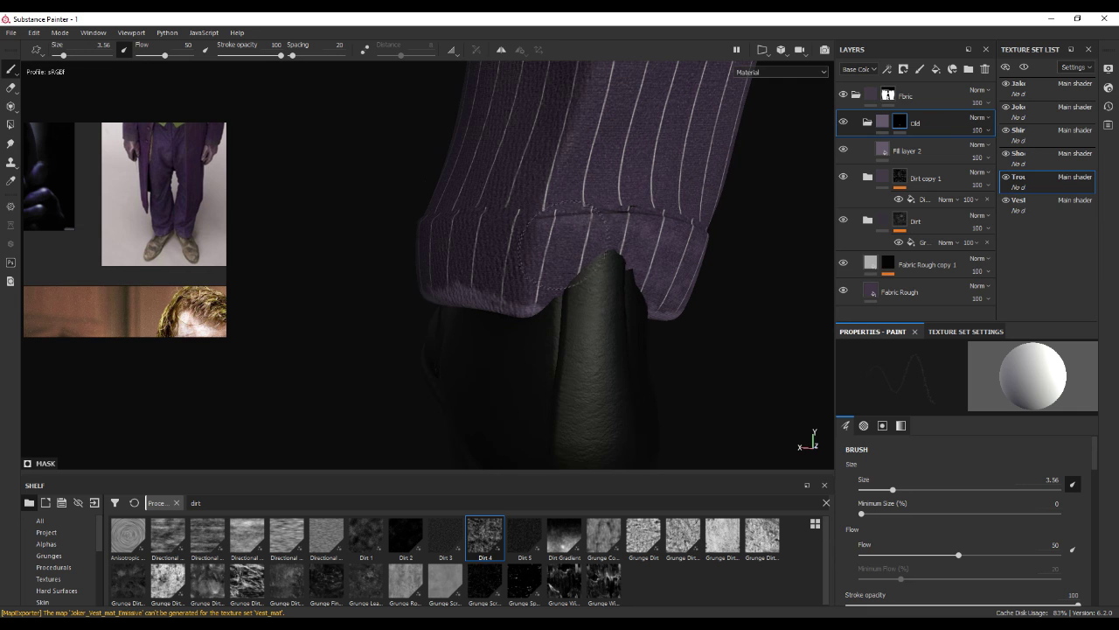
- Isolate the Trousers texture set and orbit to check the cuffs on both legs
{"action": "left_click", "coordinate": [1024, 67]}
{"action": "mouse_move", "coordinate": [613, 295]}
{"action": "left_mouse_down", "text": "alt"}
{"action": "mouse_move", "coordinate": [654, 296]}
{"action": "mouse_move", "coordinate": [635, 289]}
{"action": "left_mouse_up", "text": "alt"}
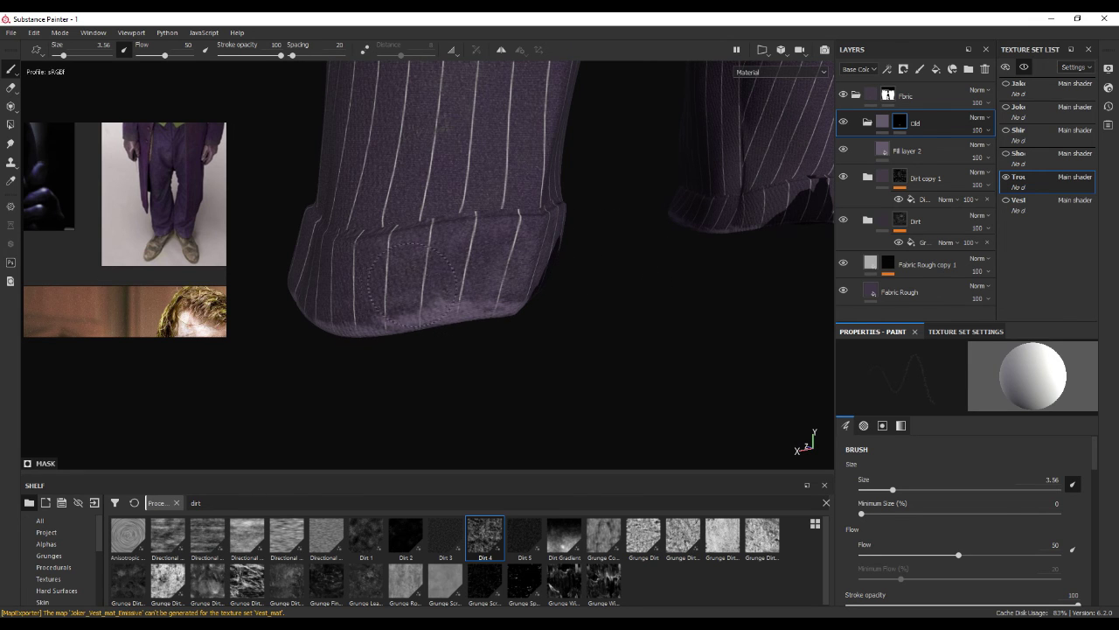
{"action": "mouse_move", "coordinate": [338, 272]}
{"action": "left_mouse_down", "text": "alt"}
{"action": "mouse_move", "coordinate": [500, 295]}
{"action": "mouse_move", "coordinate": [580, 268]}
{"action": "left_mouse_up", "text": "alt"}
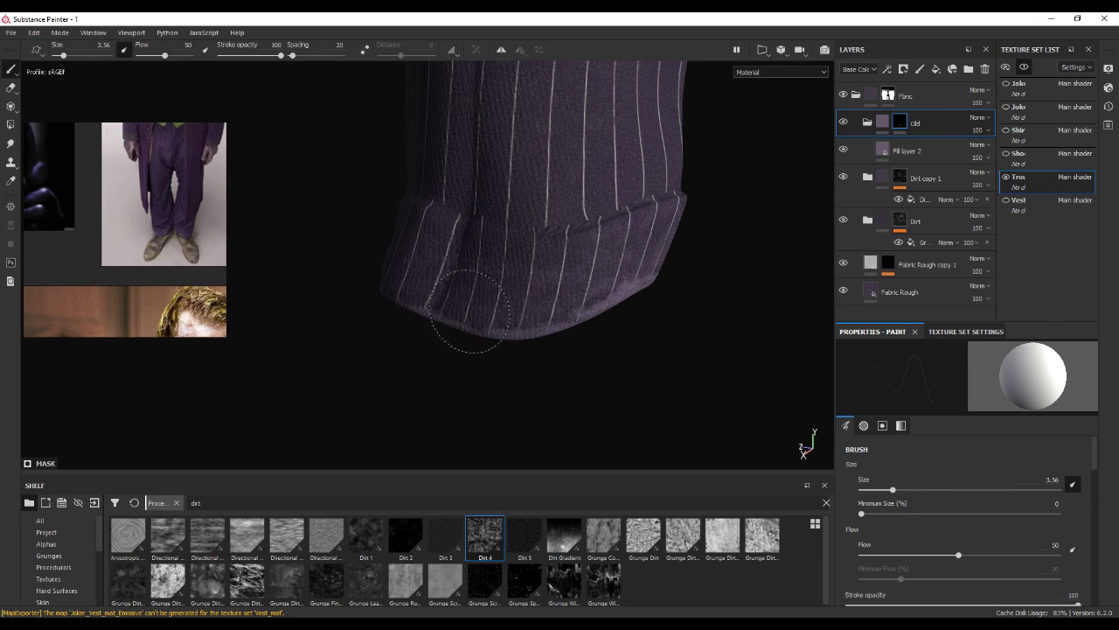
{"action": "mouse_move", "coordinate": [492, 284]}
{"action": "left_mouse_down", "text": "alt"}
{"action": "mouse_move", "coordinate": [662, 275]}
{"action": "mouse_move", "coordinate": [383, 241]}
{"action": "left_mouse_up", "text": "alt"}
{"action": "mouse_move", "coordinate": [408, 360]}
{"action": "left_mouse_down", "text": "alt"}
{"action": "mouse_move", "coordinate": [574, 309]}
{"action": "mouse_move", "coordinate": [637, 250]}
{"action": "mouse_move", "coordinate": [648, 262]}
{"action": "left_mouse_up", "text": "alt"}
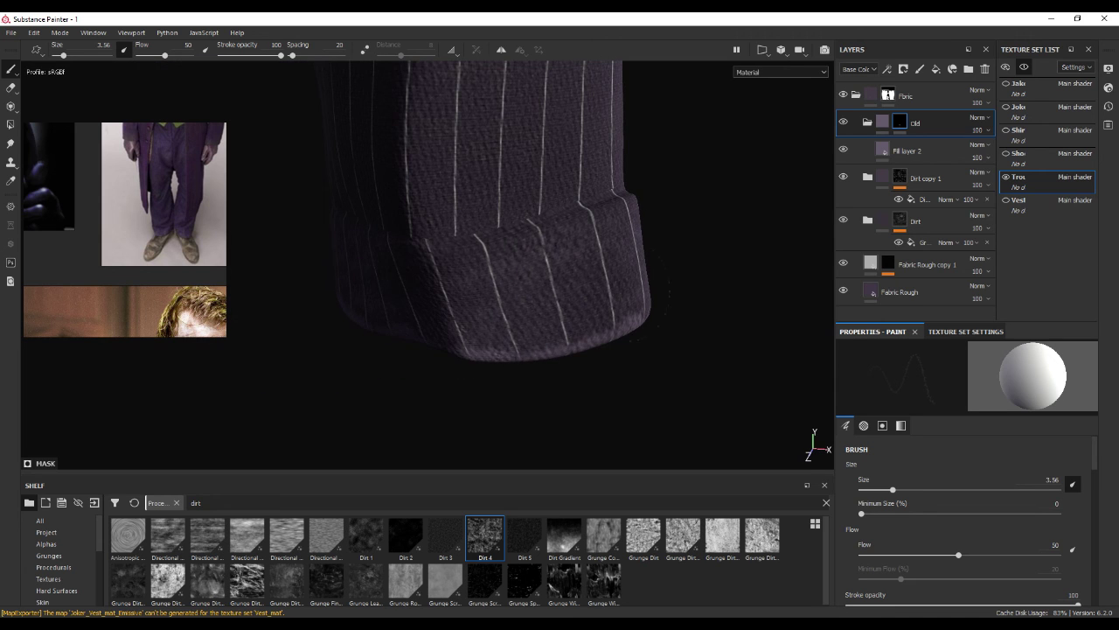
{"action": "mouse_move", "coordinate": [575, 350]}
{"action": "left_mouse_down", "text": "alt"}
{"action": "mouse_move", "coordinate": [662, 225]}
{"action": "mouse_move", "coordinate": [614, 219]}
{"action": "mouse_move", "coordinate": [767, 195]}
{"action": "mouse_move", "coordinate": [590, 212]}
{"action": "mouse_move", "coordinate": [615, 210]}
{"action": "left_mouse_up", "text": "alt"}
{"action": "scroll", "coordinate": [614, 219], "scroll_direction": "down", "scroll_amount": 3}
{"action": "scroll", "coordinate": [445, 195], "scroll_direction": "up", "scroll_amount": 2}
{"action": "left_click_drag", "start_coordinate": [445, 195], "coordinate": [486, 233], "text": "alt"}
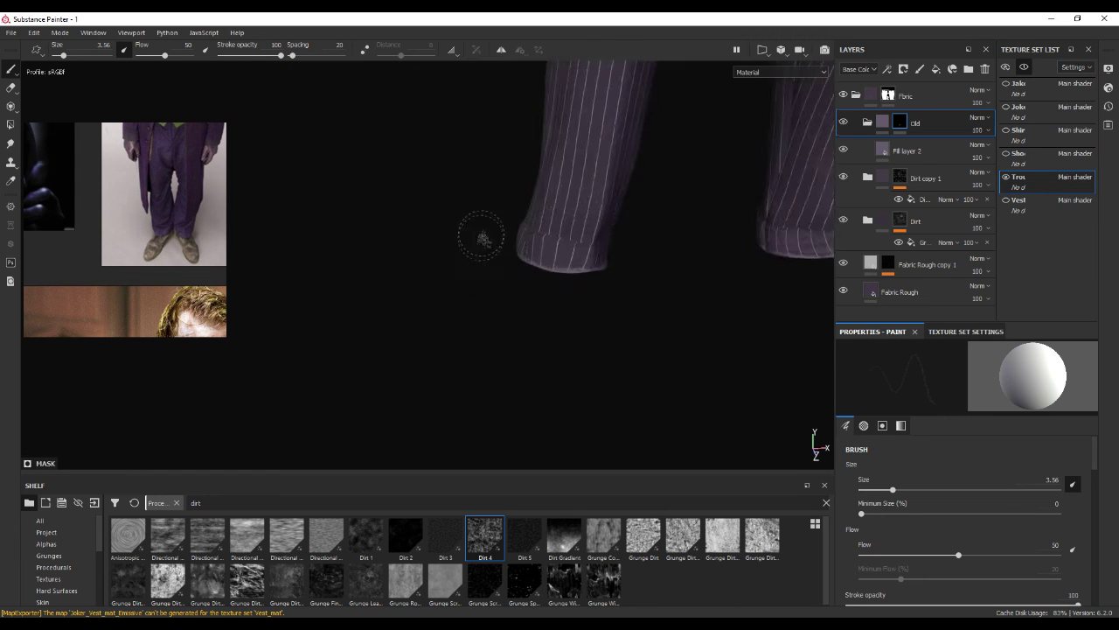
{"action": "scroll", "coordinate": [487, 233], "scroll_direction": "up", "scroll_amount": 2}
{"action": "scroll", "coordinate": [487, 233], "scroll_direction": "up", "scroll_amount": 2}
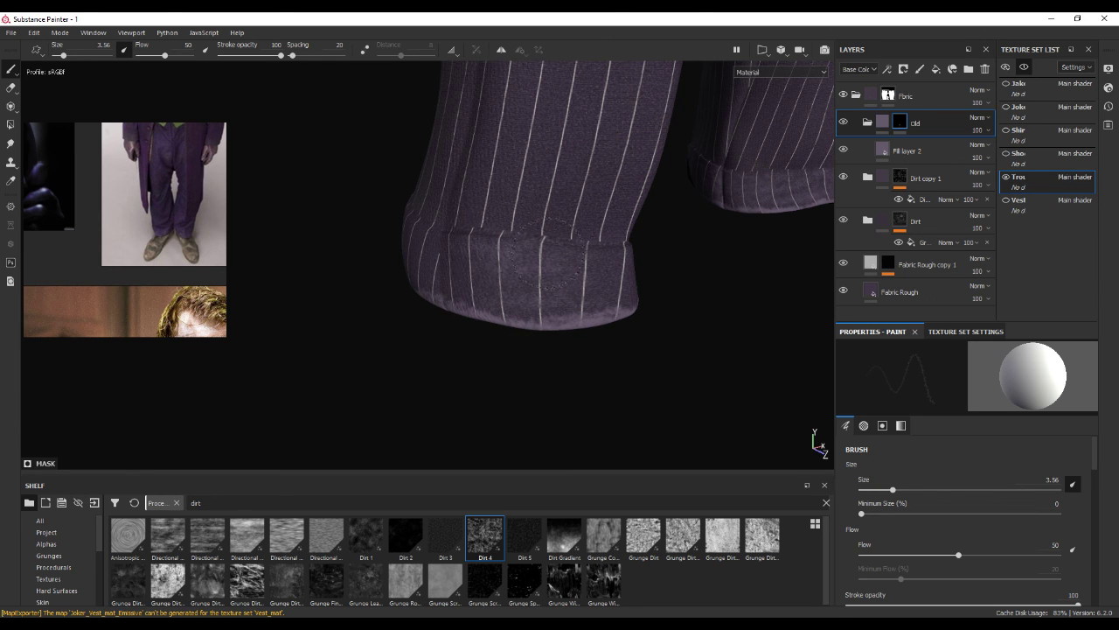
{"action": "mouse_move", "coordinate": [487, 329]}
{"action": "left_mouse_down", "text": "alt"}
{"action": "mouse_move", "coordinate": [612, 300]}
{"action": "mouse_move", "coordinate": [535, 263]}
{"action": "left_mouse_up", "text": "alt"}
{"action": "left_click_drag", "start_coordinate": [461, 259], "coordinate": [525, 263], "text": "alt"}
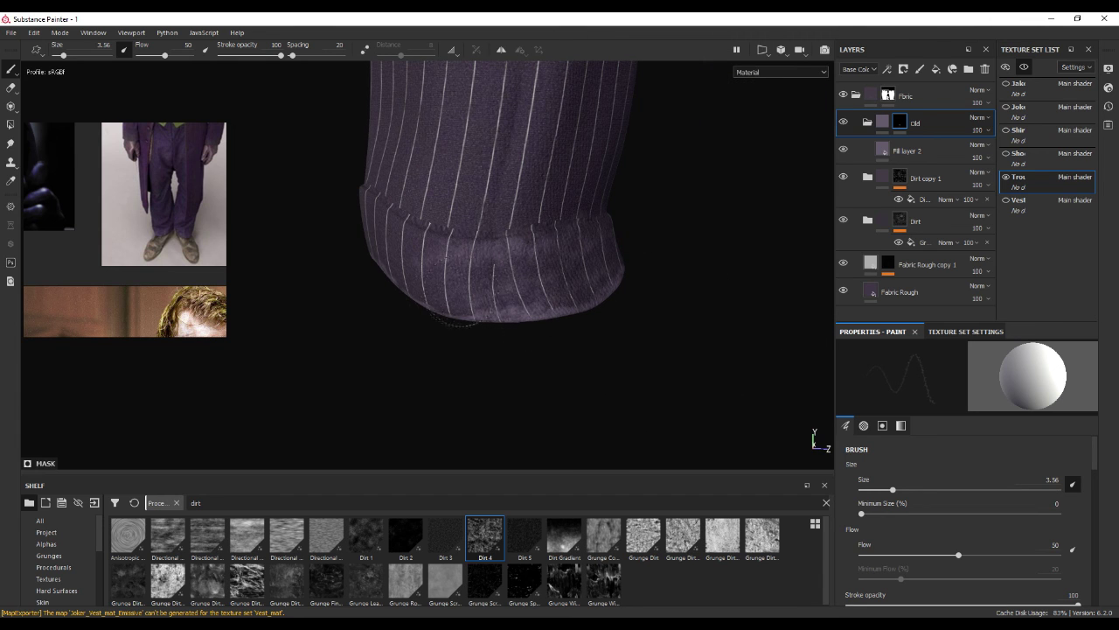
{"action": "left_click_drag", "start_coordinate": [488, 284], "coordinate": [426, 252], "text": "alt"}
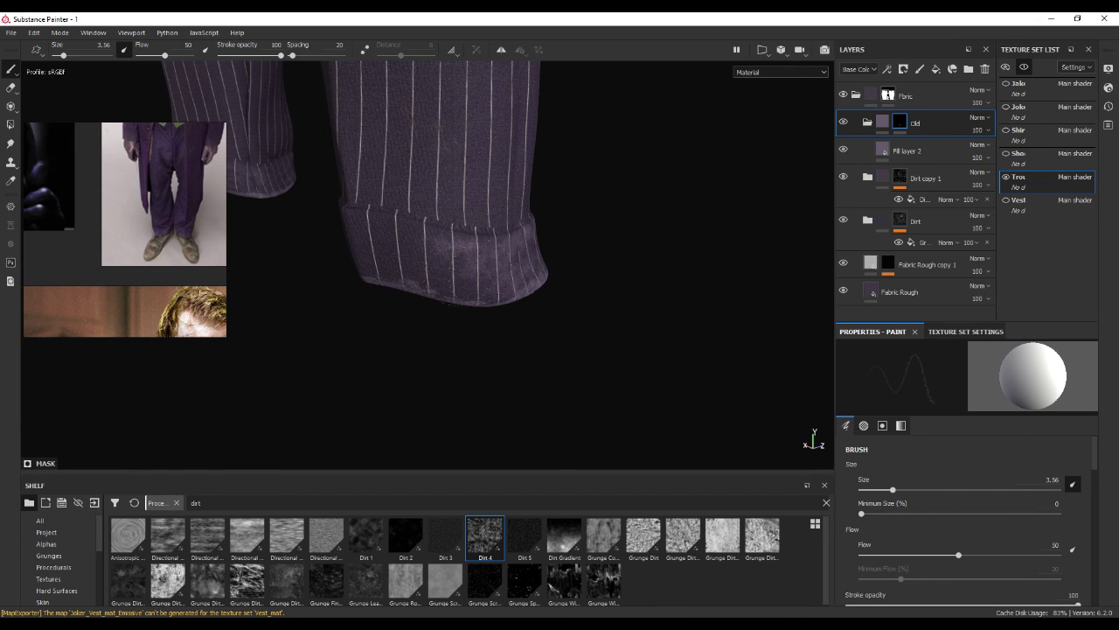
{"action": "left_click_drag", "start_coordinate": [476, 306], "coordinate": [438, 313], "text": "alt"}
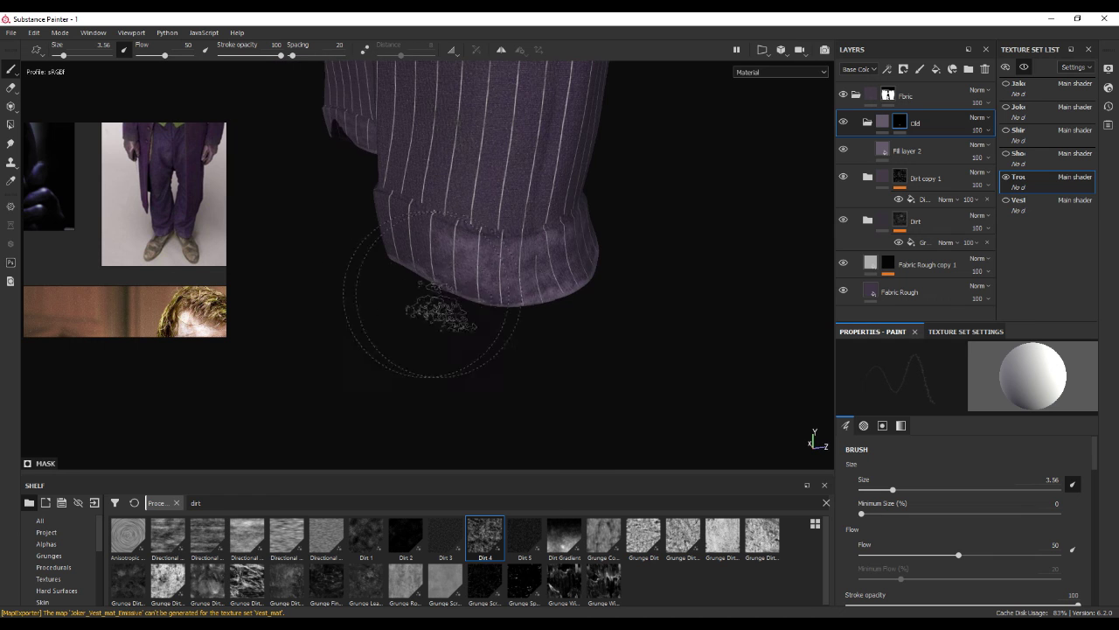
{"action": "left_click_drag", "start_coordinate": [543, 284], "coordinate": [716, 232], "text": "alt"}
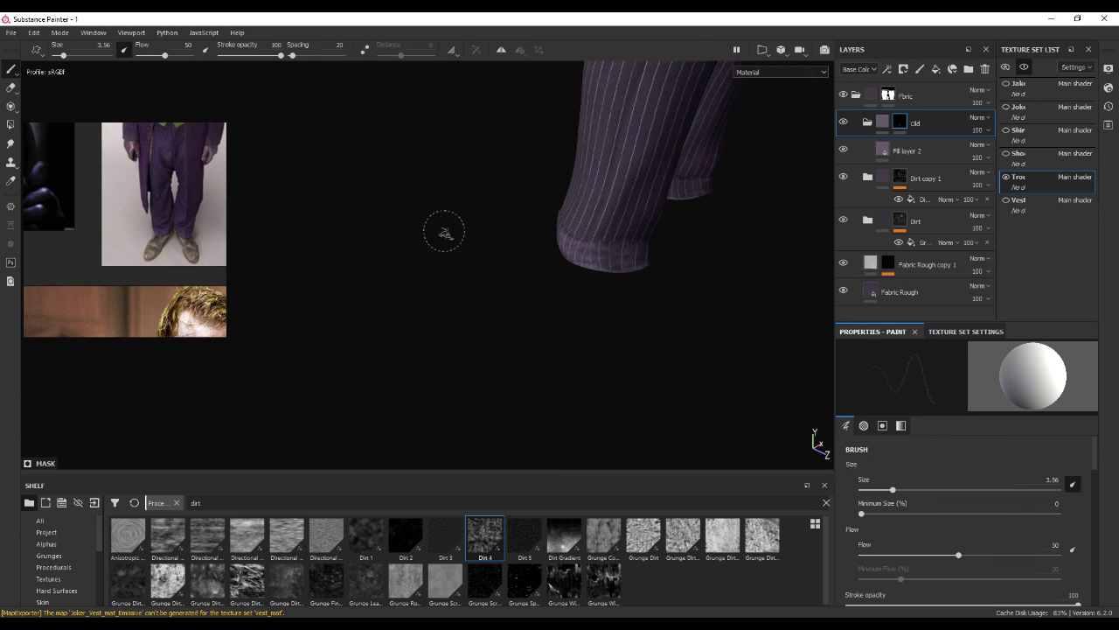
{"action": "mouse_move", "coordinate": [715, 232]}
{"action": "right_mouse_down", "text": "alt"}
{"action": "mouse_move", "coordinate": [601, 284]}
{"action": "mouse_move", "coordinate": [525, 281]}
{"action": "right_mouse_up", "text": "alt"}
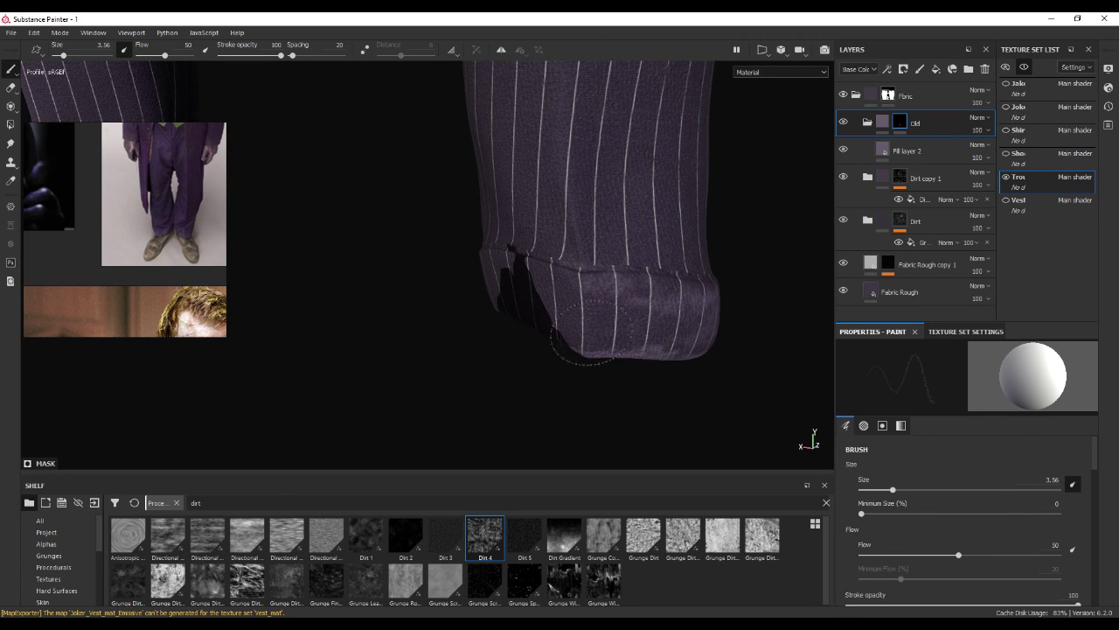
{"action": "left_click_drag", "start_coordinate": [534, 301], "coordinate": [699, 371], "text": "alt"}
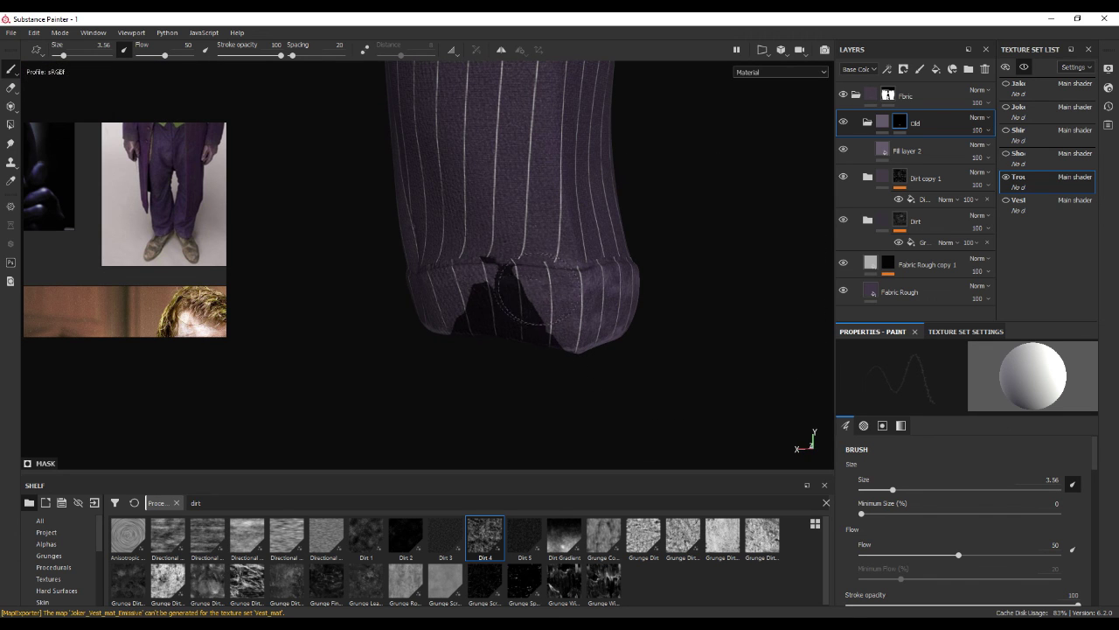
{"action": "mouse_move", "coordinate": [603, 352]}
{"action": "left_mouse_down", "text": "alt"}
{"action": "mouse_move", "coordinate": [666, 317]}
{"action": "mouse_move", "coordinate": [629, 310]}
{"action": "left_mouse_up", "text": "alt"}
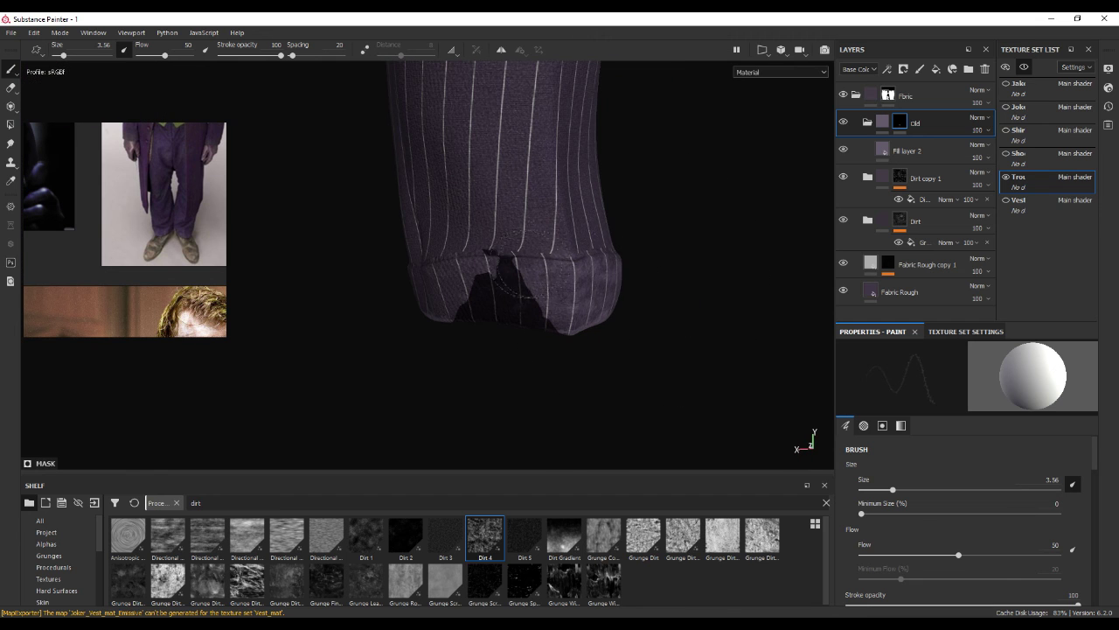
{"action": "right_click_drag", "start_coordinate": [630, 311], "coordinate": [631, 316], "text": "alt"}
{"action": "left_click_drag", "start_coordinate": [631, 317], "coordinate": [726, 358], "text": "alt"}
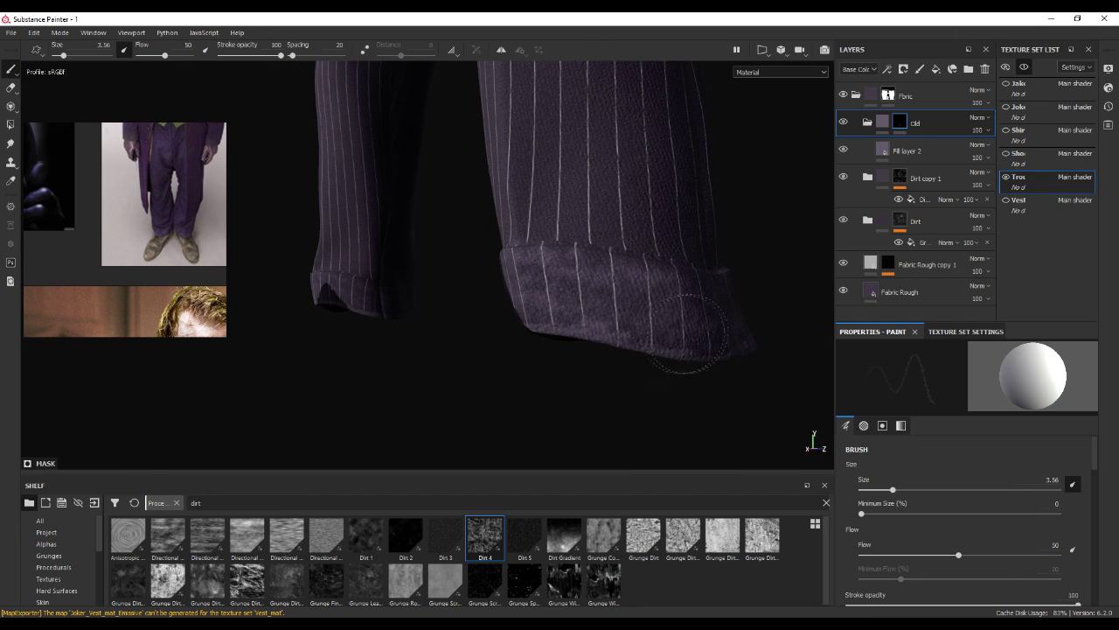
{"action": "mouse_move", "coordinate": [625, 322]}
{"action": "left_mouse_down", "text": "alt"}
{"action": "mouse_move", "coordinate": [476, 302]}
{"action": "mouse_move", "coordinate": [603, 287]}
{"action": "left_mouse_up", "text": "alt"}
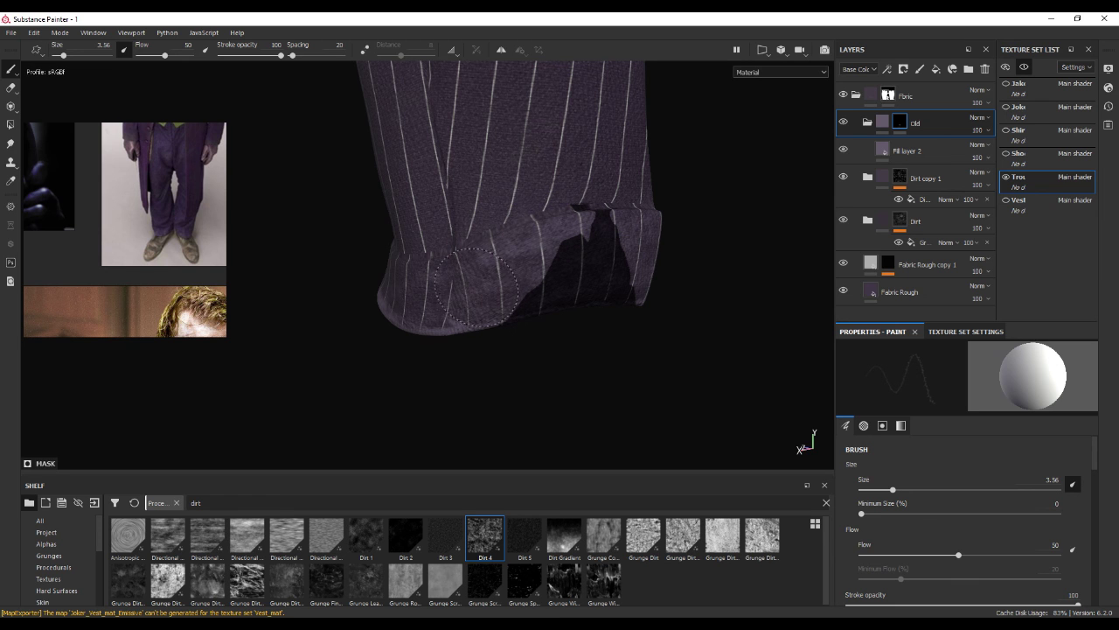
{"action": "left_click_drag", "start_coordinate": [525, 269], "coordinate": [393, 271], "text": "alt"}
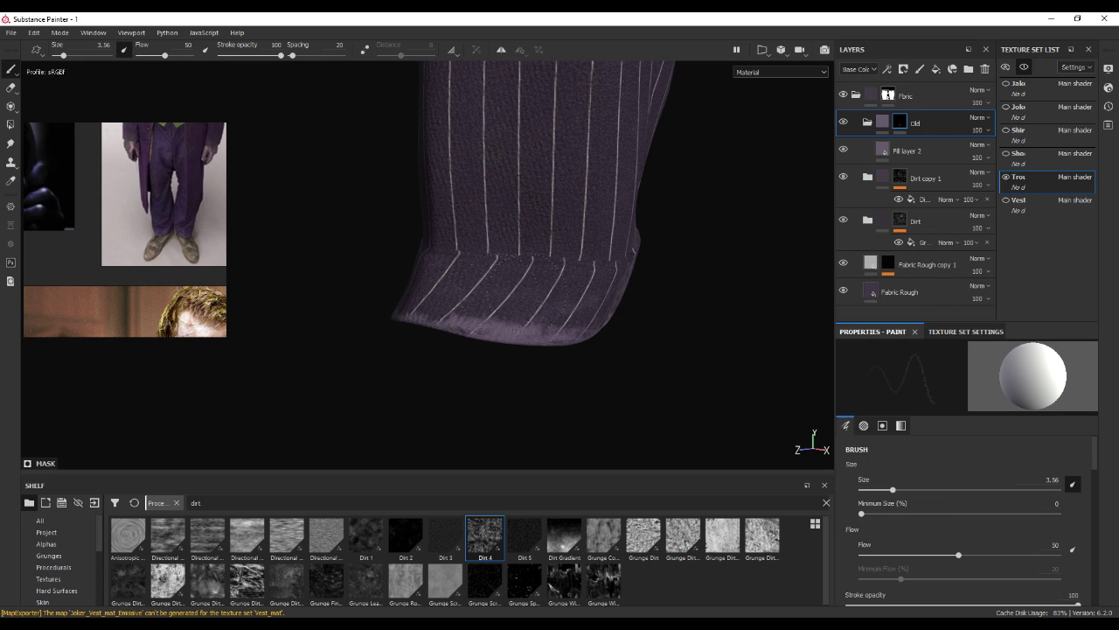
{"action": "left_click_drag", "start_coordinate": [538, 350], "coordinate": [686, 297], "text": "alt"}
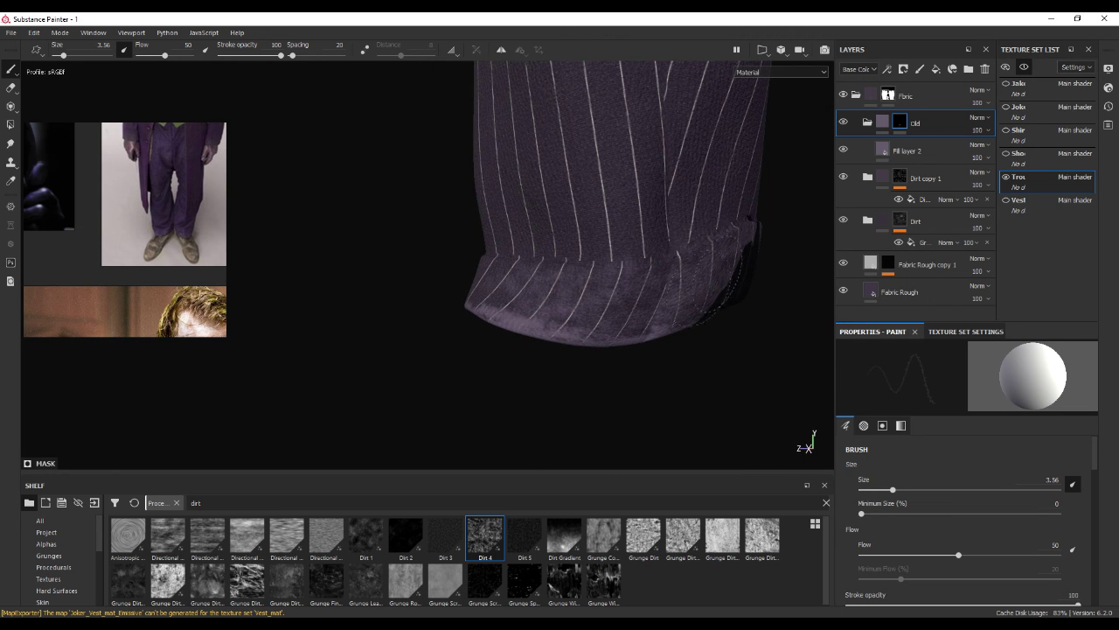
{"action": "left_click_drag", "start_coordinate": [747, 217], "coordinate": [535, 267], "text": "alt"}
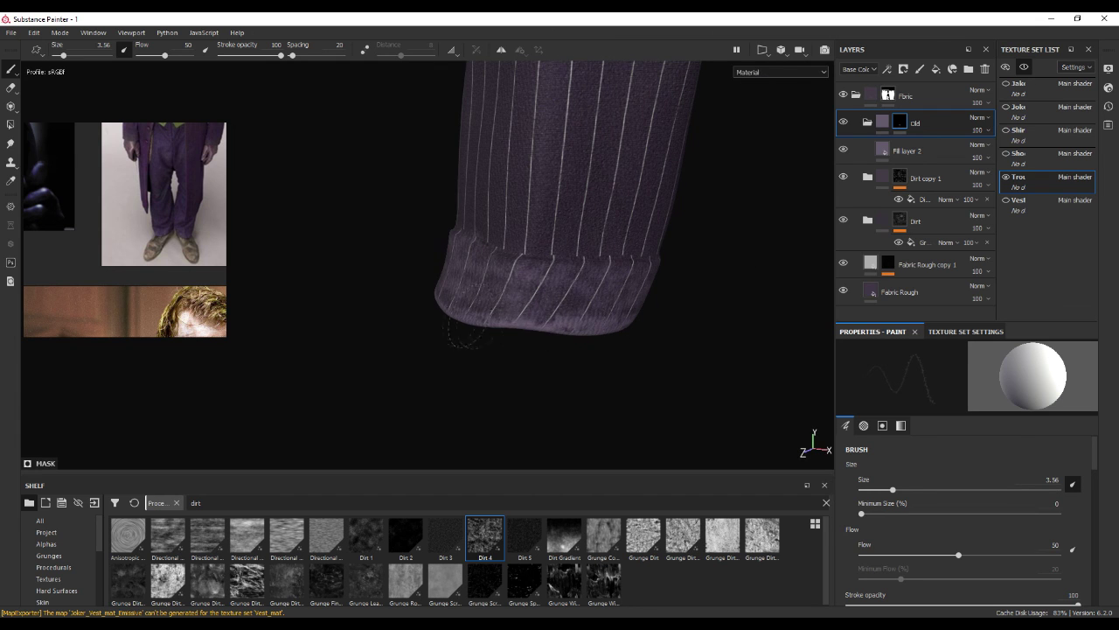
{"action": "mouse_move", "coordinate": [648, 306]}
{"action": "left_mouse_down", "text": "alt"}
{"action": "mouse_move", "coordinate": [611, 234]}
{"action": "mouse_move", "coordinate": [590, 275]}
{"action": "left_mouse_up", "text": "alt"}
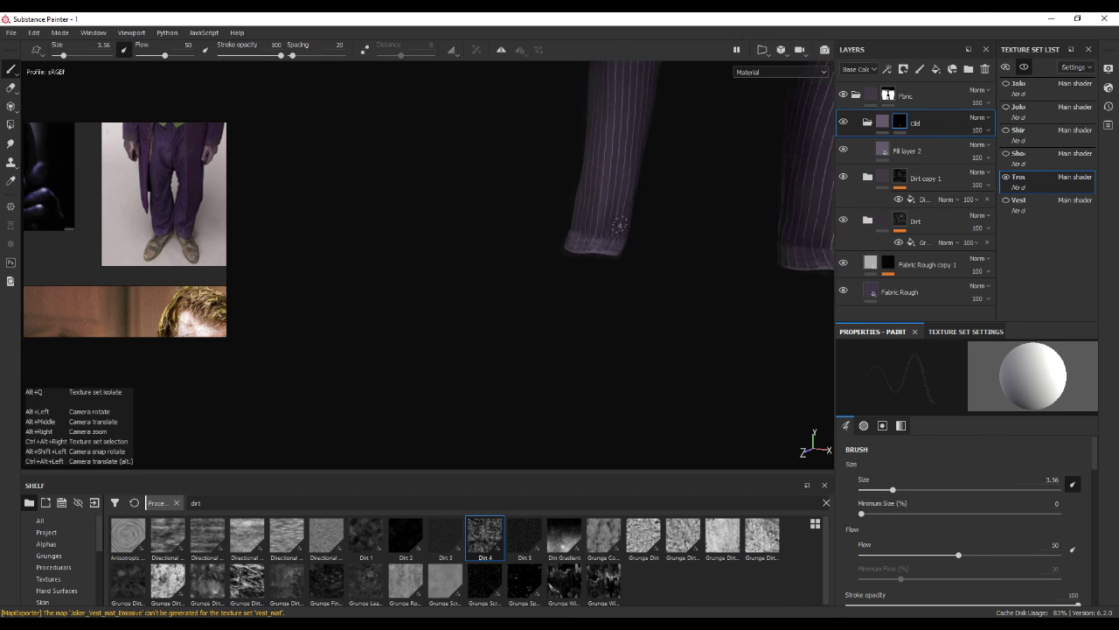